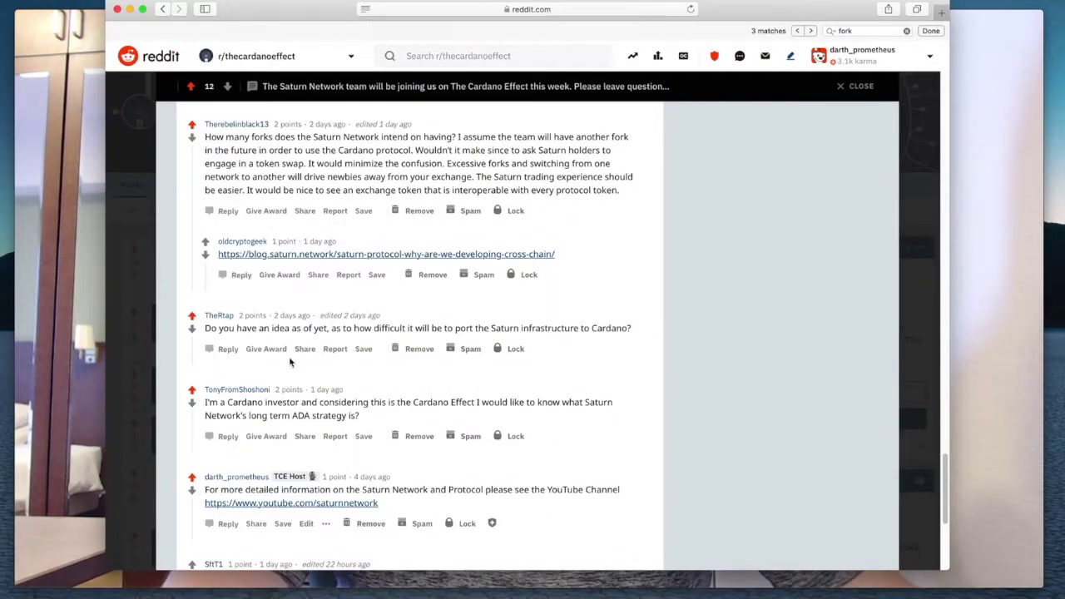
- Highlight the opening lines of the Reddit comment asking how many forks Saturn Network plans
drag(207, 137, 478, 153)
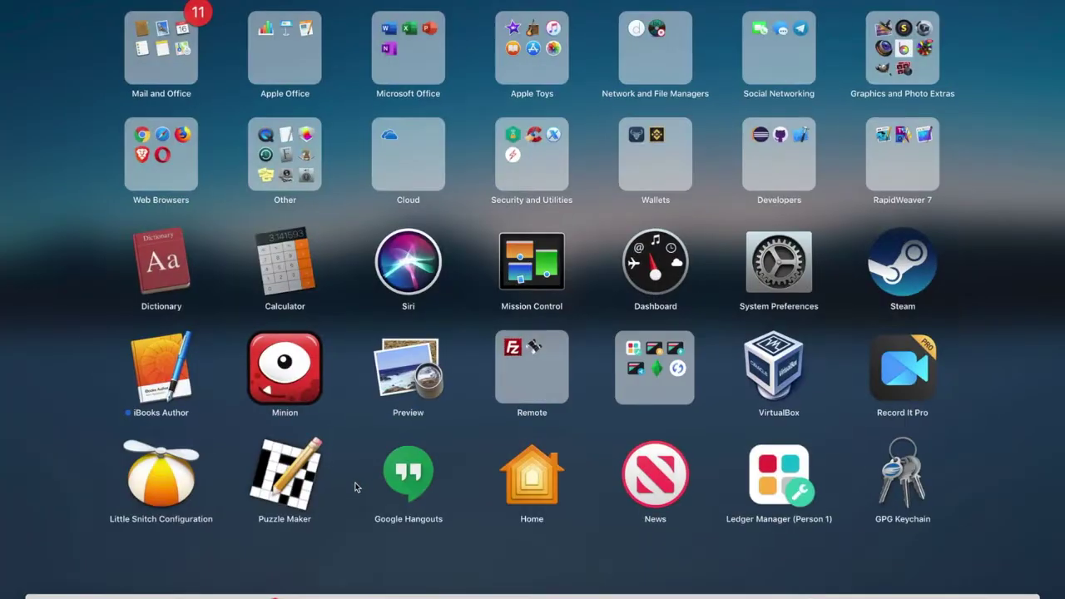
- Launch Chrome from Launchpad's Web Browsers folder, glance at Saturn Wallet, and nudge the window into place
click(168, 176)
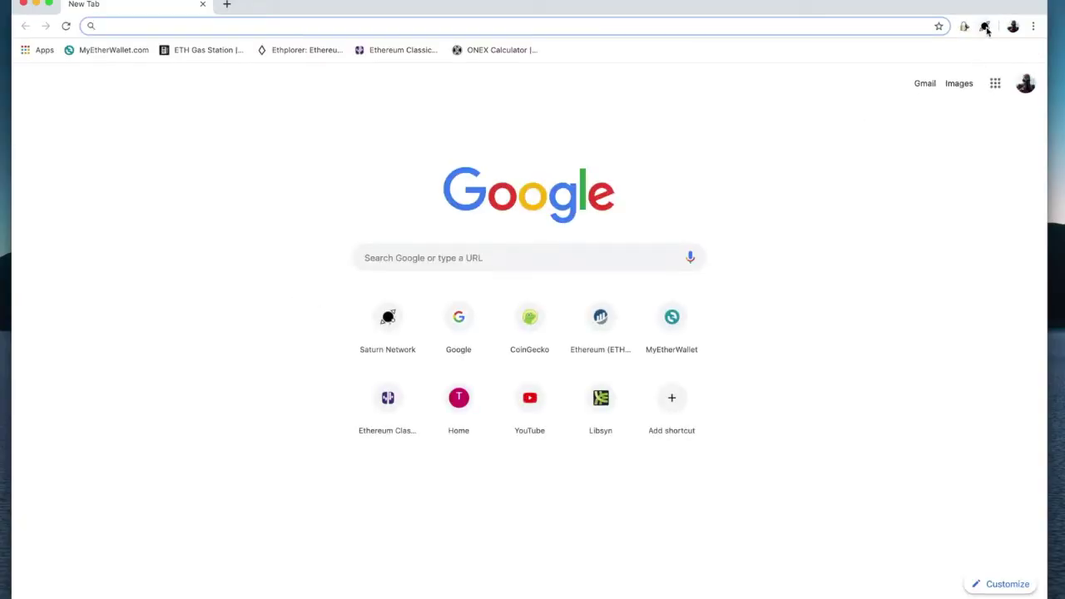
click(985, 28)
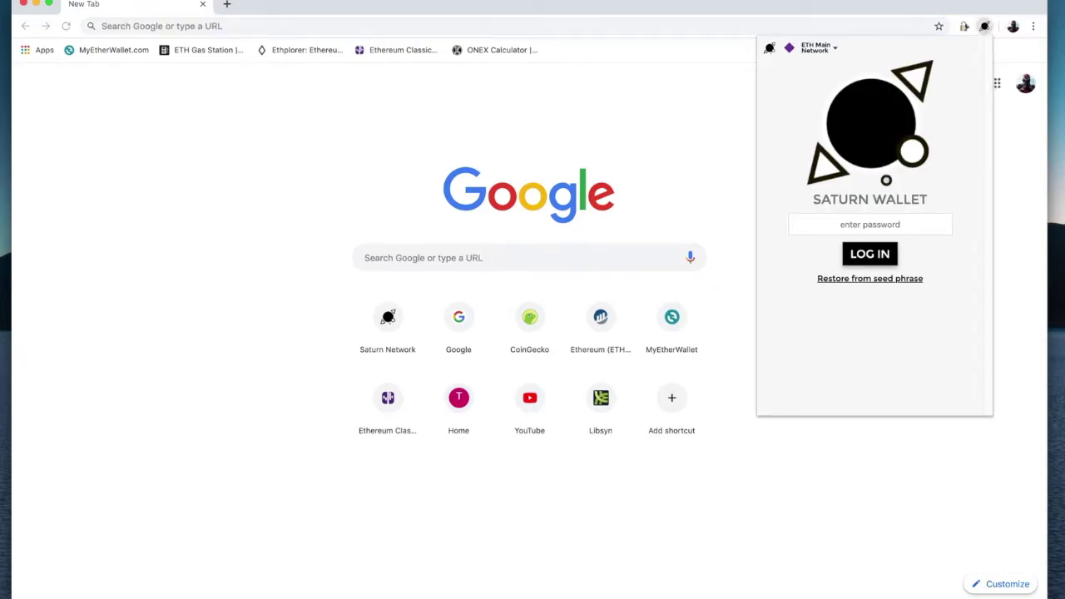
key(Escape)
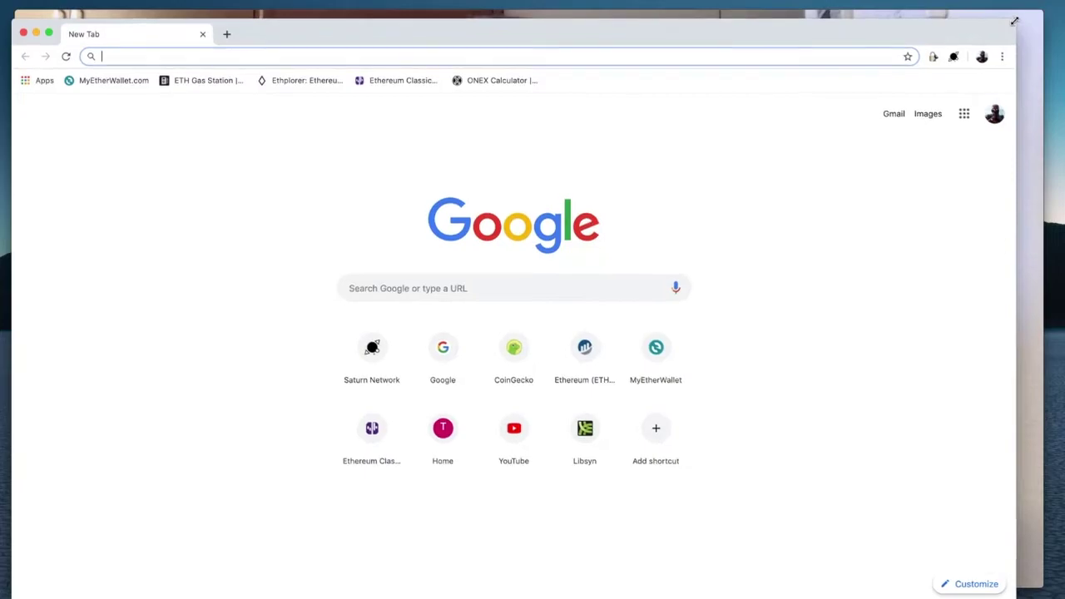
drag(554, 39, 563, 28)
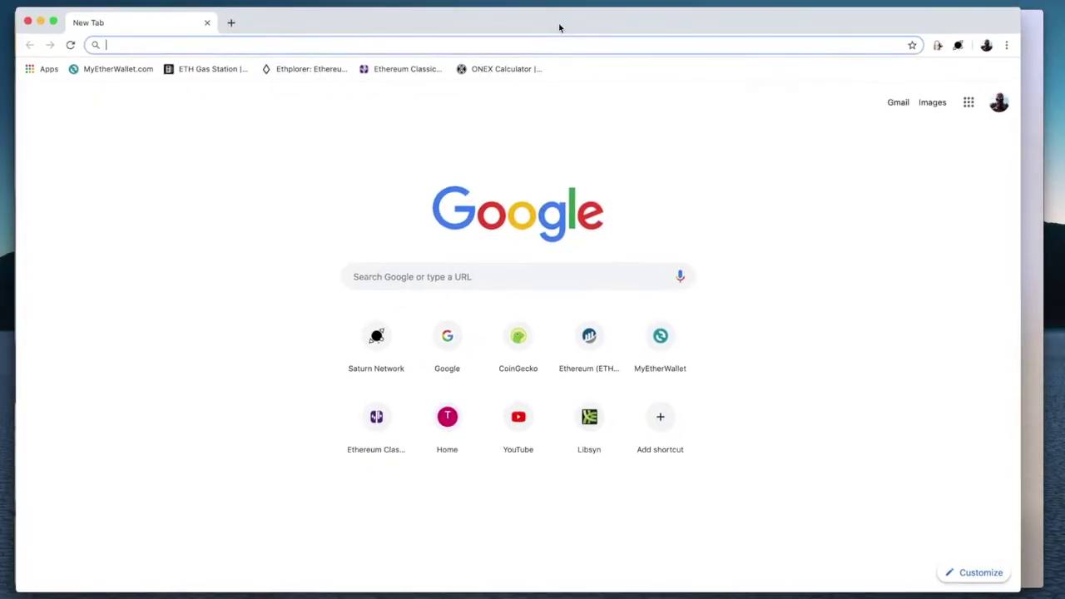
drag(559, 28, 567, 29)
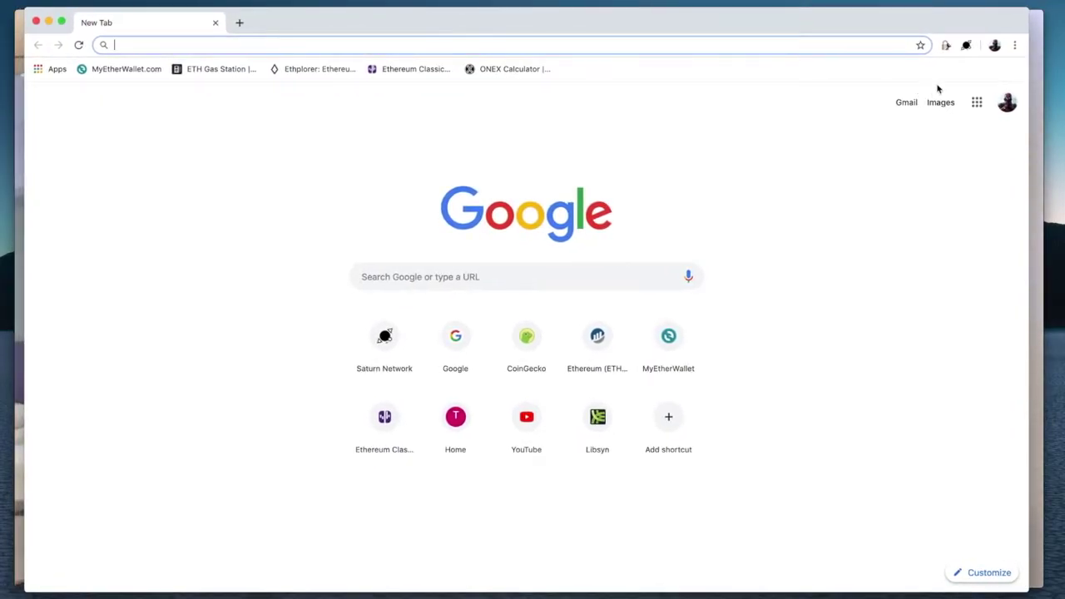
- Check the Saturn Wallet login again, then enter 'sat' in the address bar
click(965, 46)
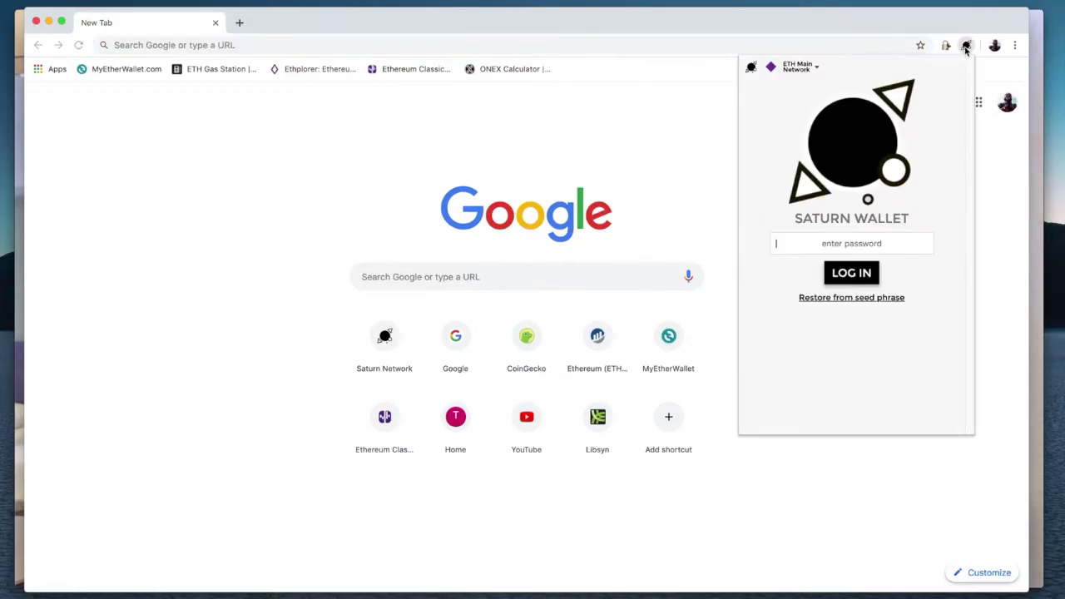
click(630, 44)
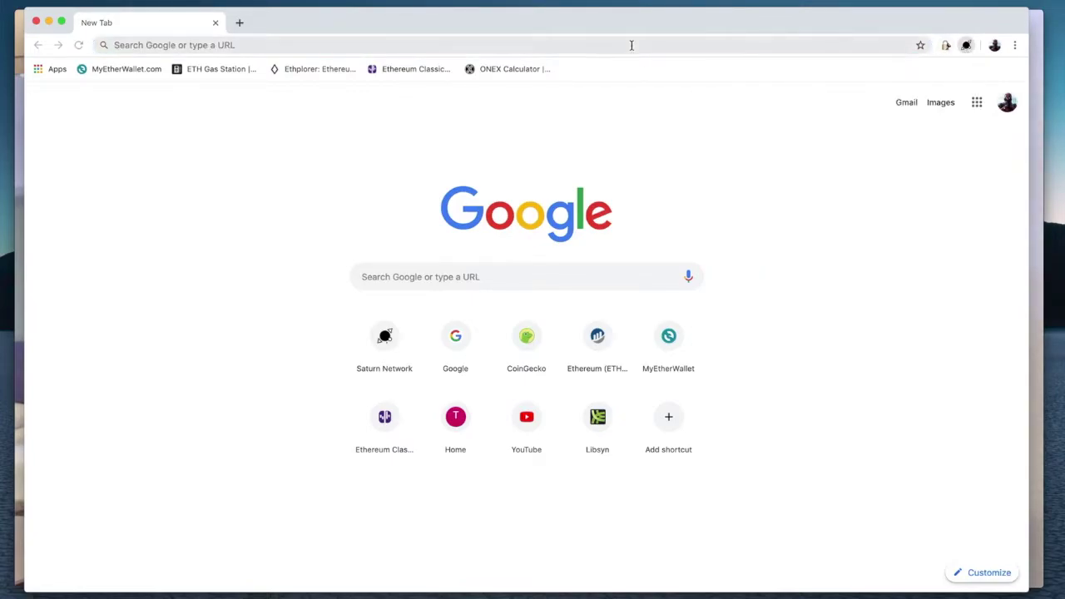
text(saturn.network)
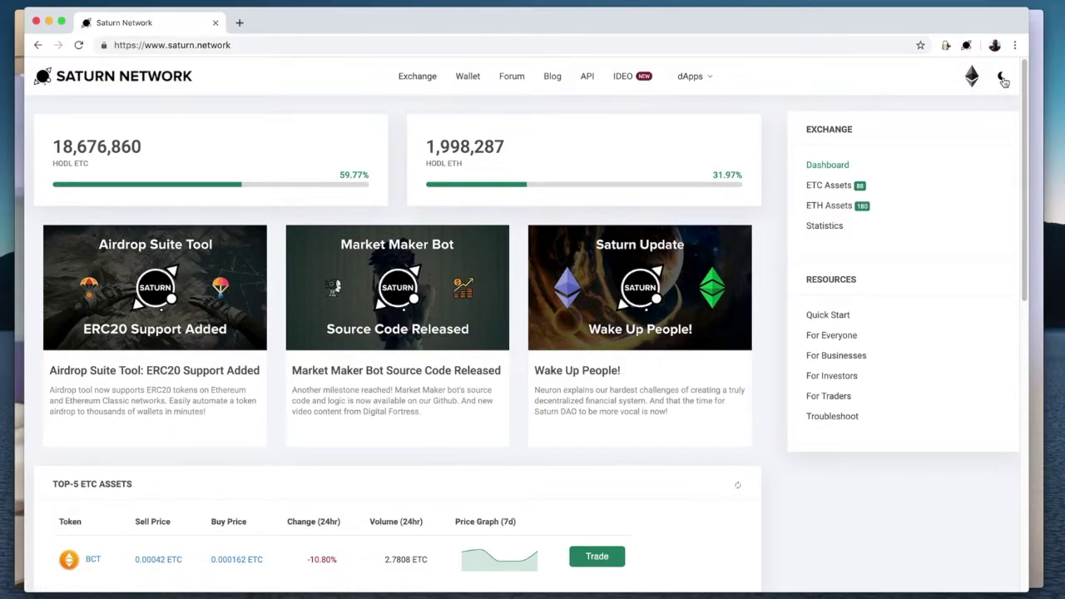
- Toggle the site theme to dark and back, then unlock Saturn Wallet with the pasted password
click(1002, 78)
click(1002, 79)
click(966, 46)
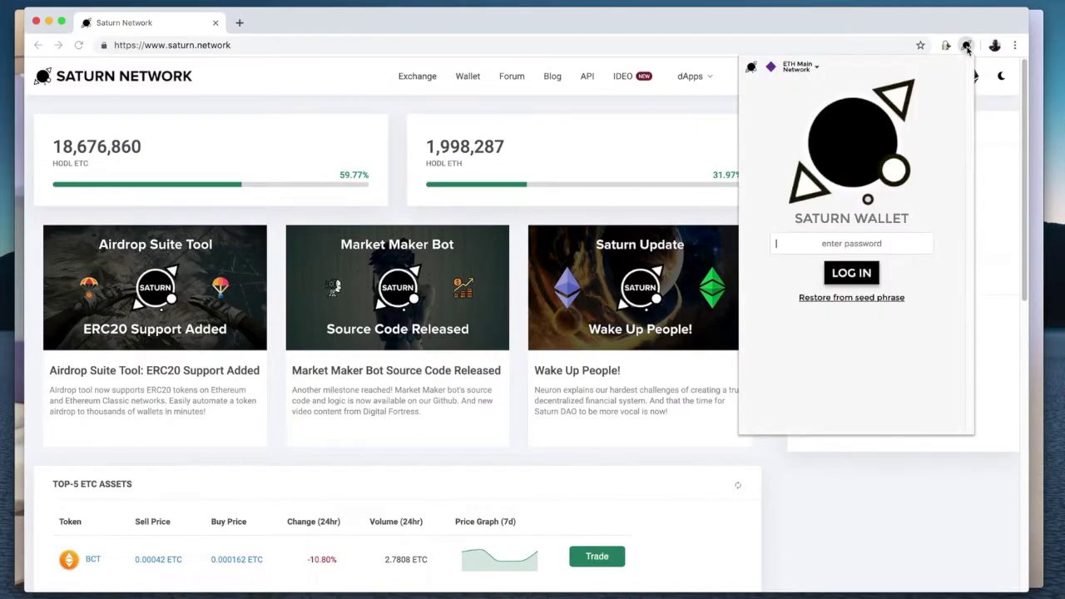
click(817, 241)
key(super+v)
key(Return)
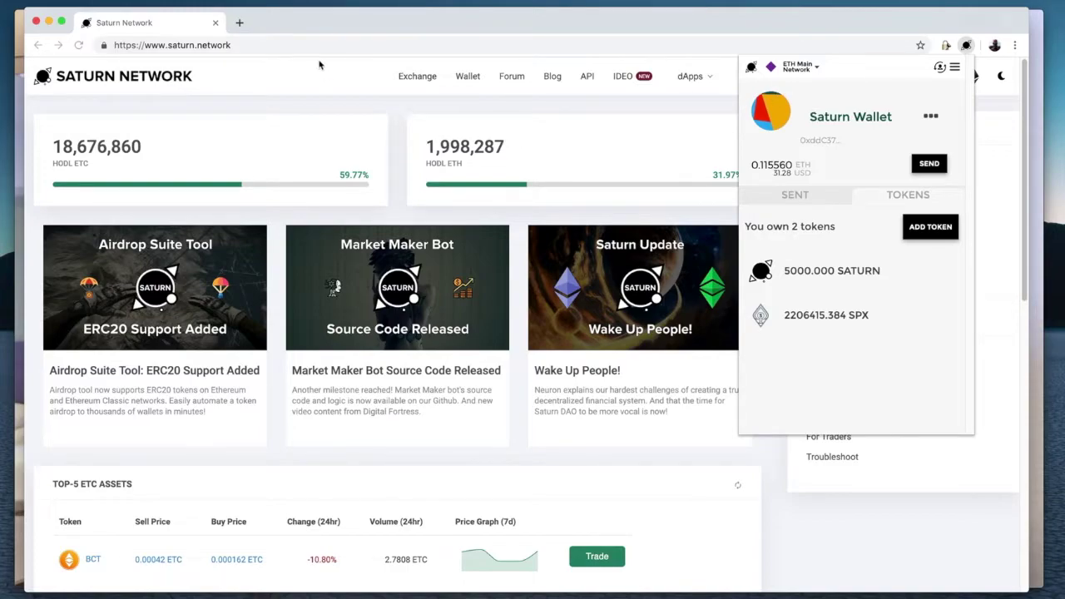
click(378, 58)
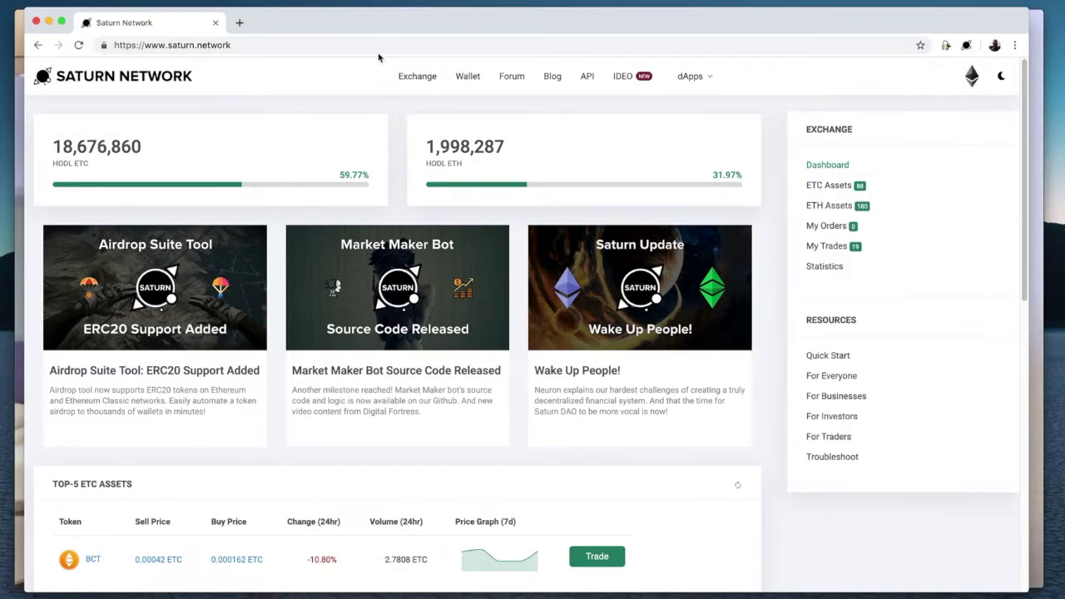
- Inspect the Saturn Wallet popup and its network list without changing the network
click(370, 49)
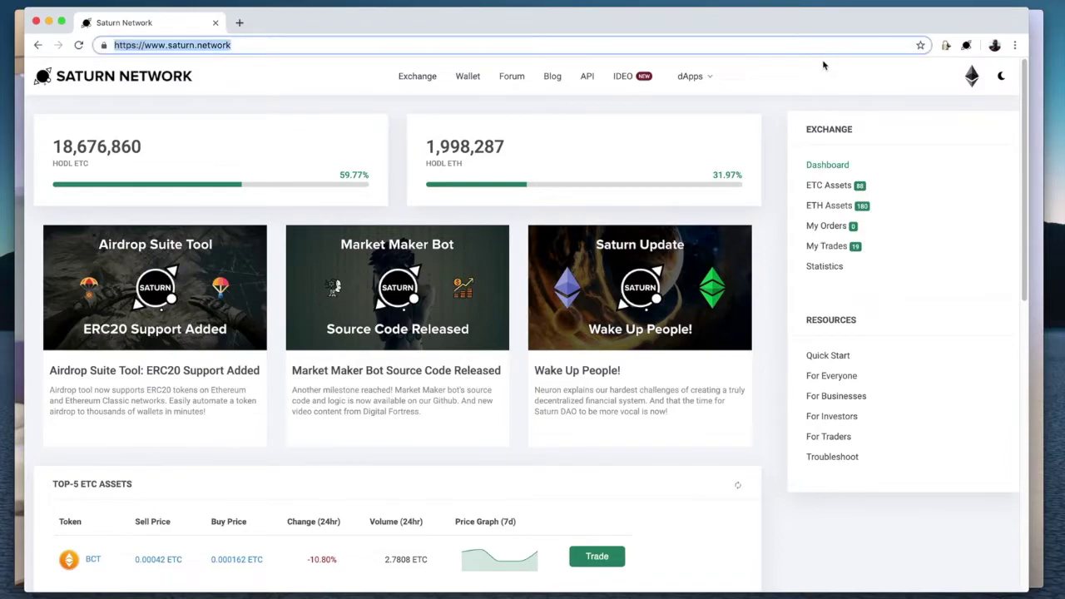
click(966, 45)
click(966, 45)
click(966, 45)
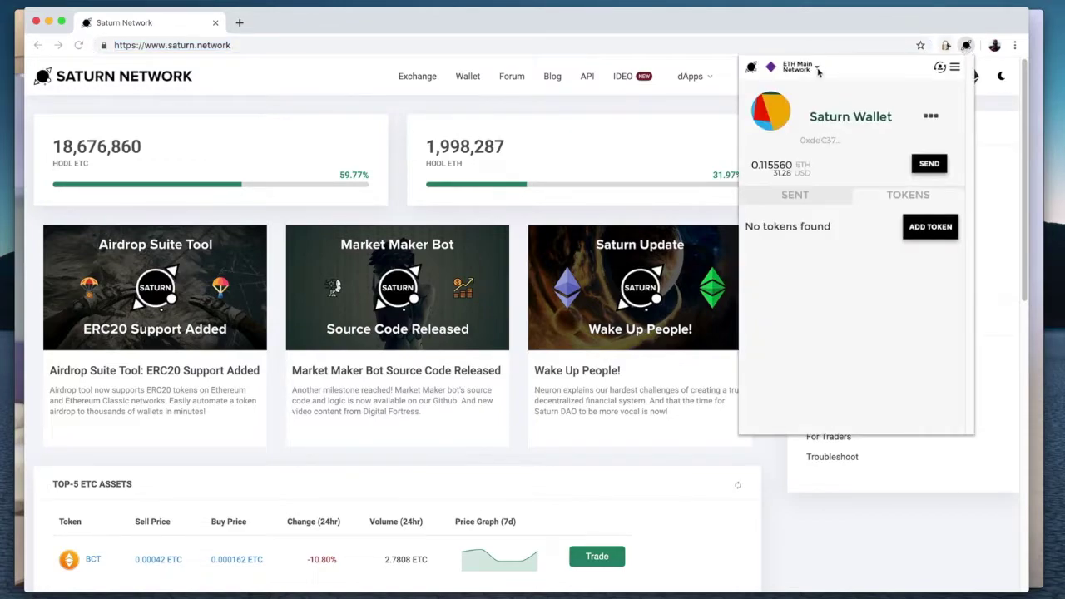
click(810, 73)
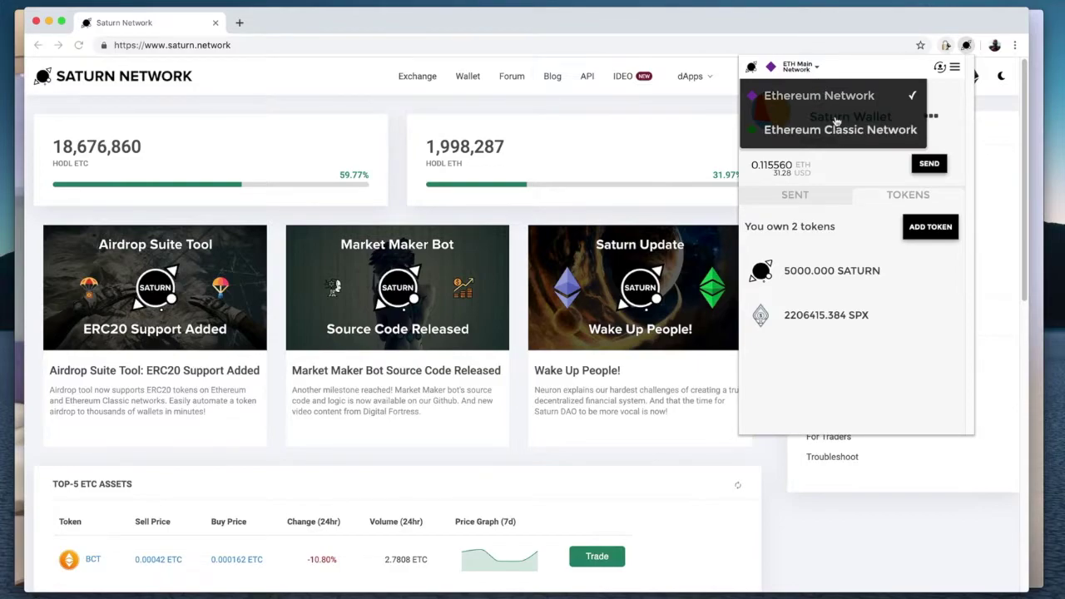
click(811, 67)
click(1004, 139)
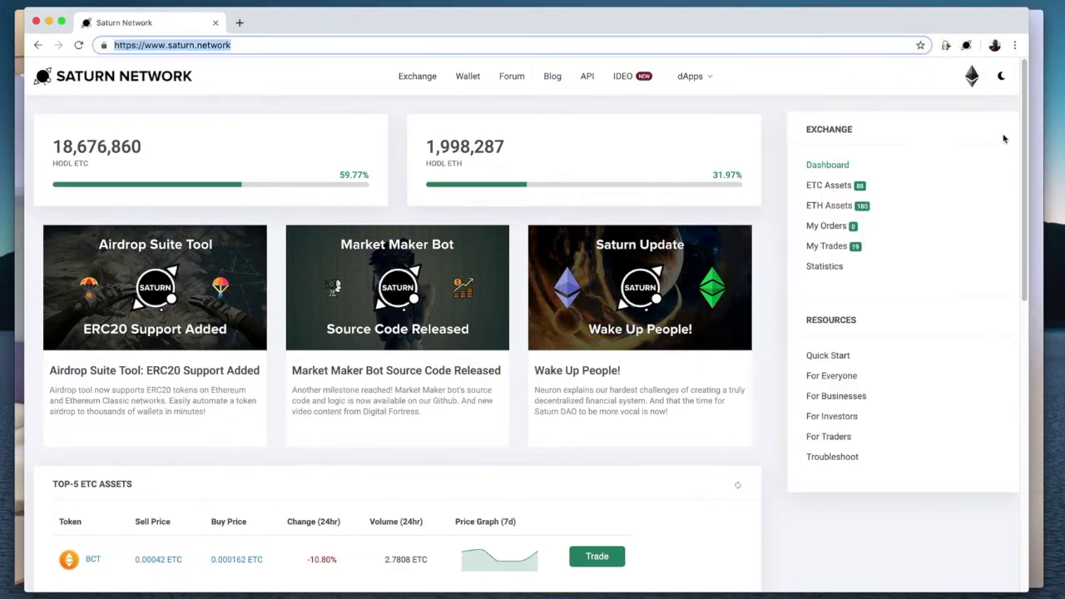
- Open the ETH Assets listing from the exchange dashboard and highlight its page title
click(834, 207)
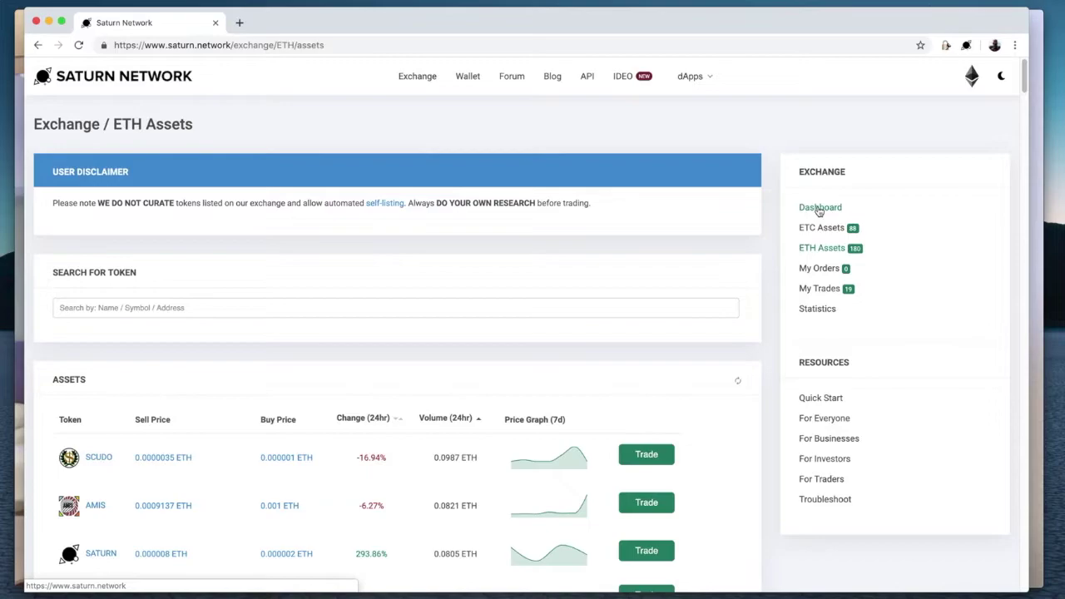
click(819, 208)
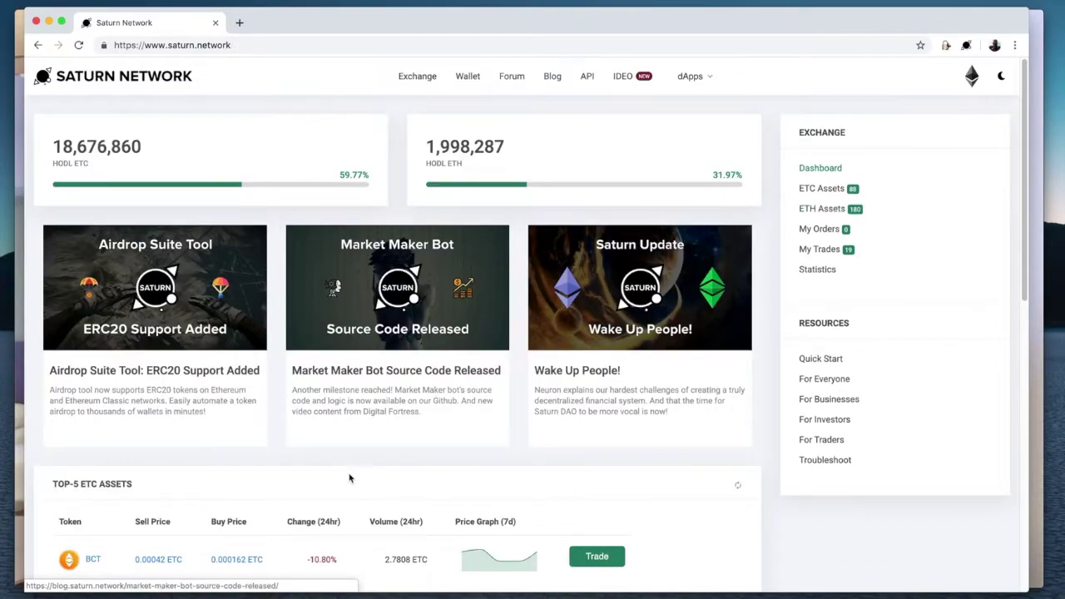
scroll(349, 478, down, 5)
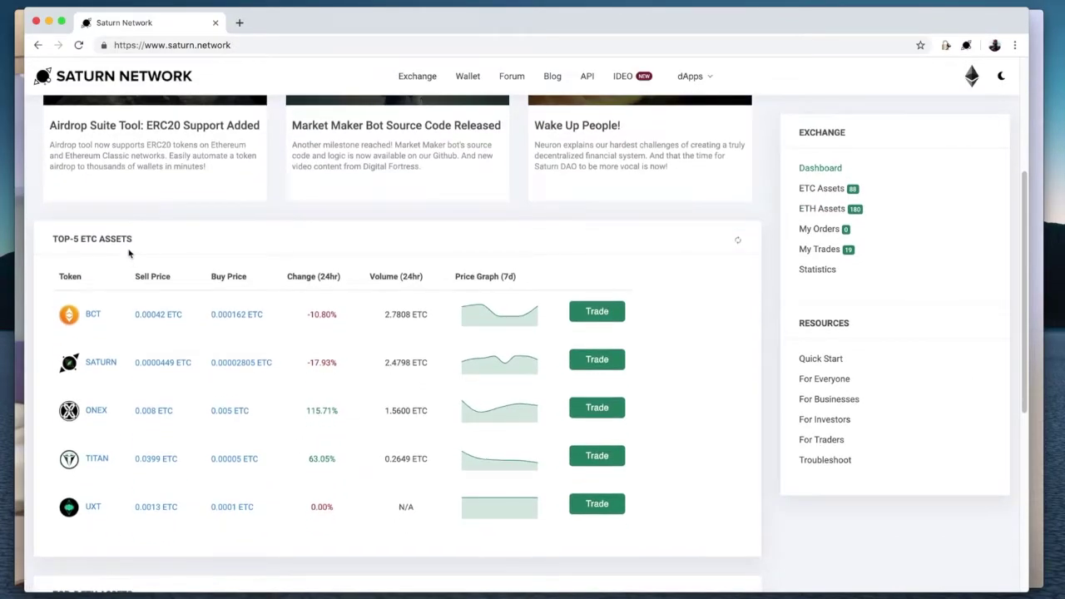
scroll(129, 254, down, 7)
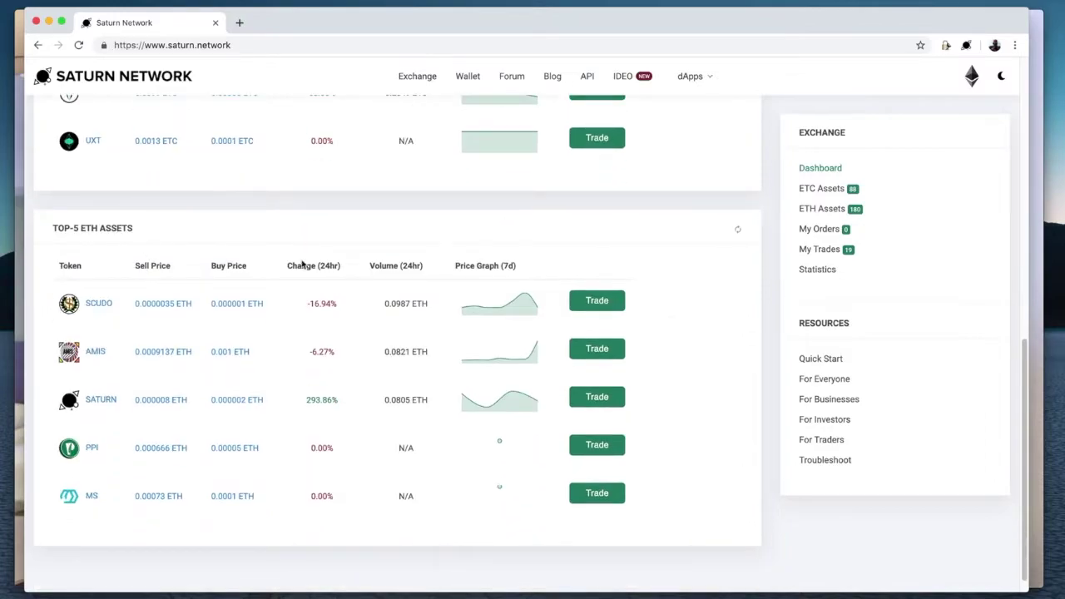
scroll(412, 298, up, 9)
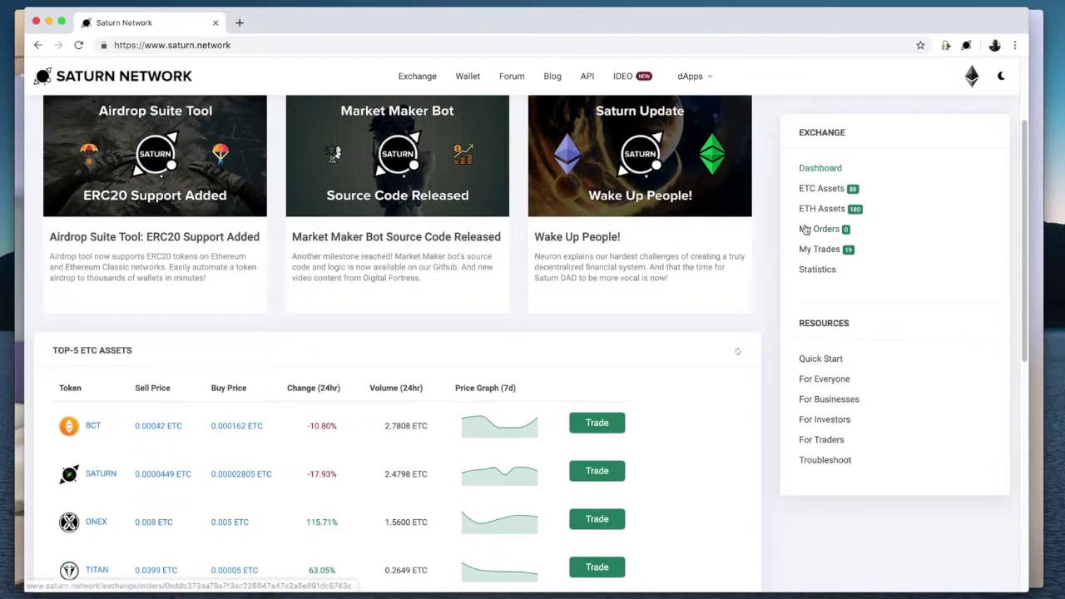
click(823, 209)
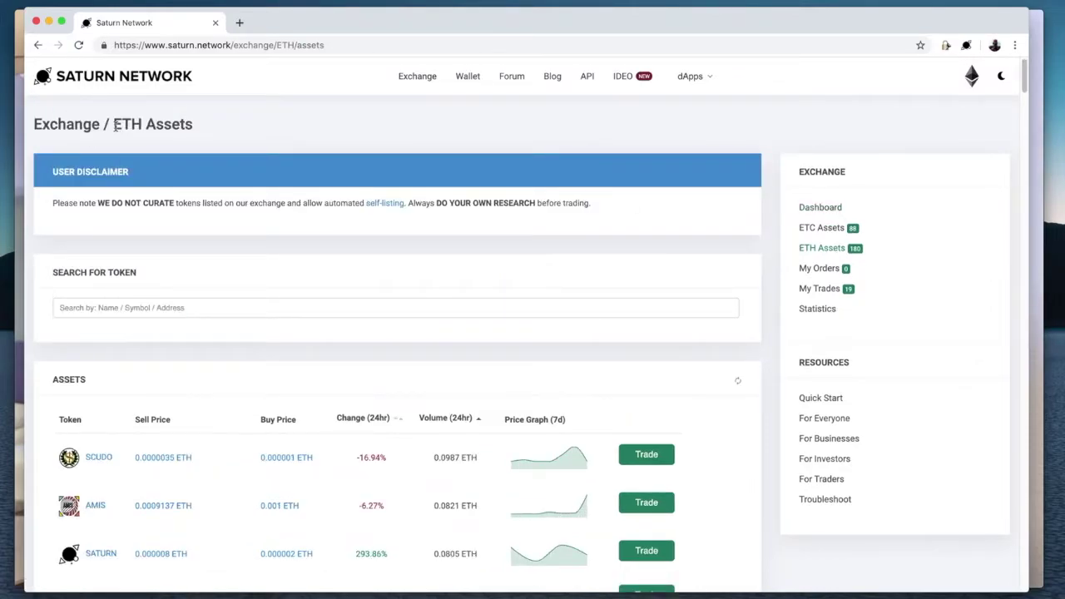
drag(115, 124, 207, 133)
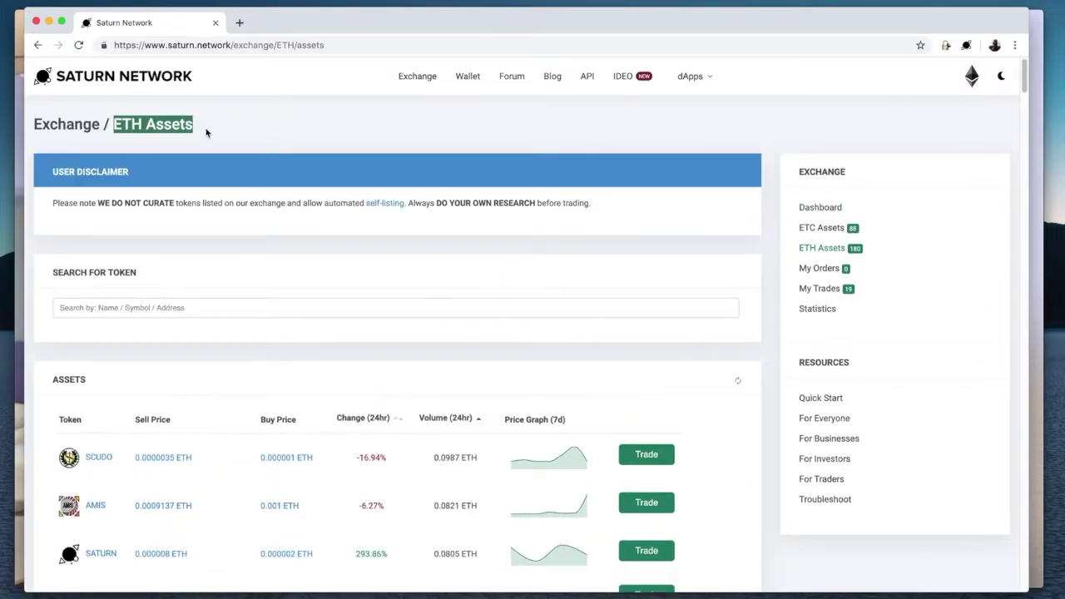
- Switch Saturn Wallet to the Ethereum Network and check its tokens
click(965, 47)
click(811, 71)
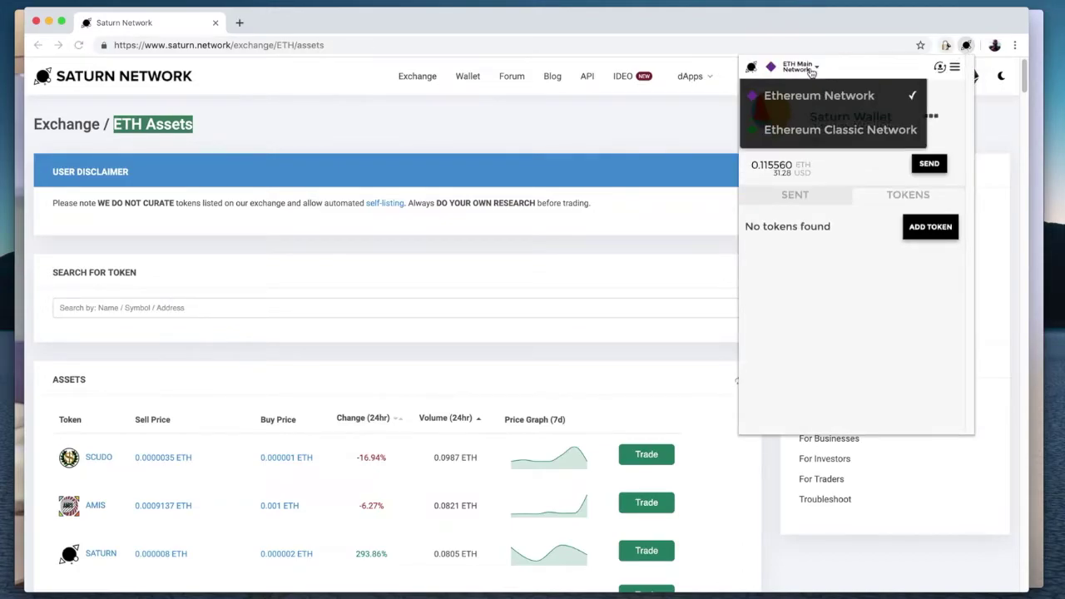
click(811, 94)
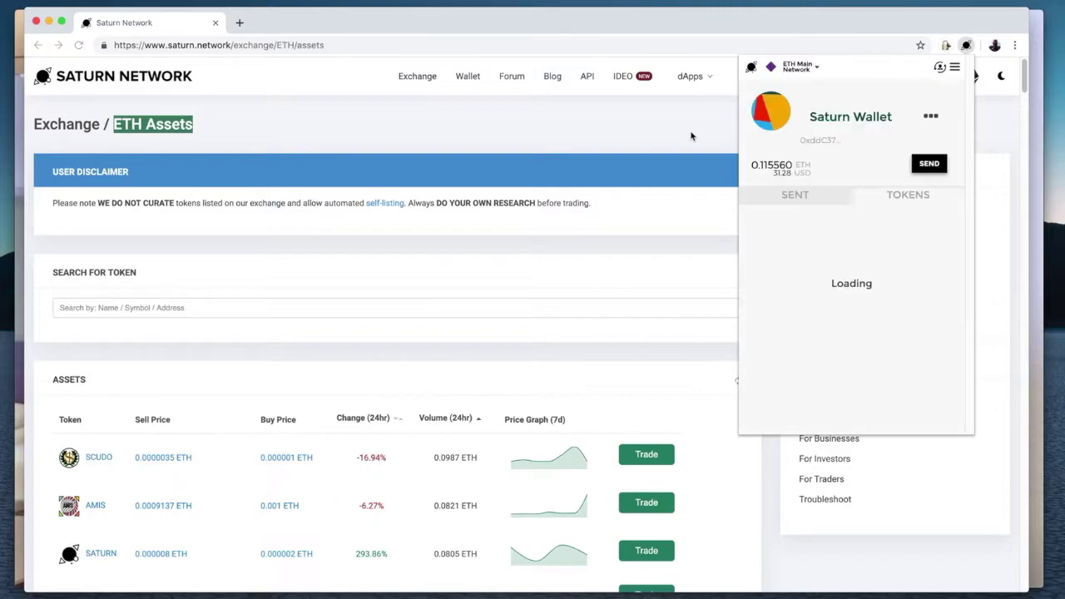
click(966, 46)
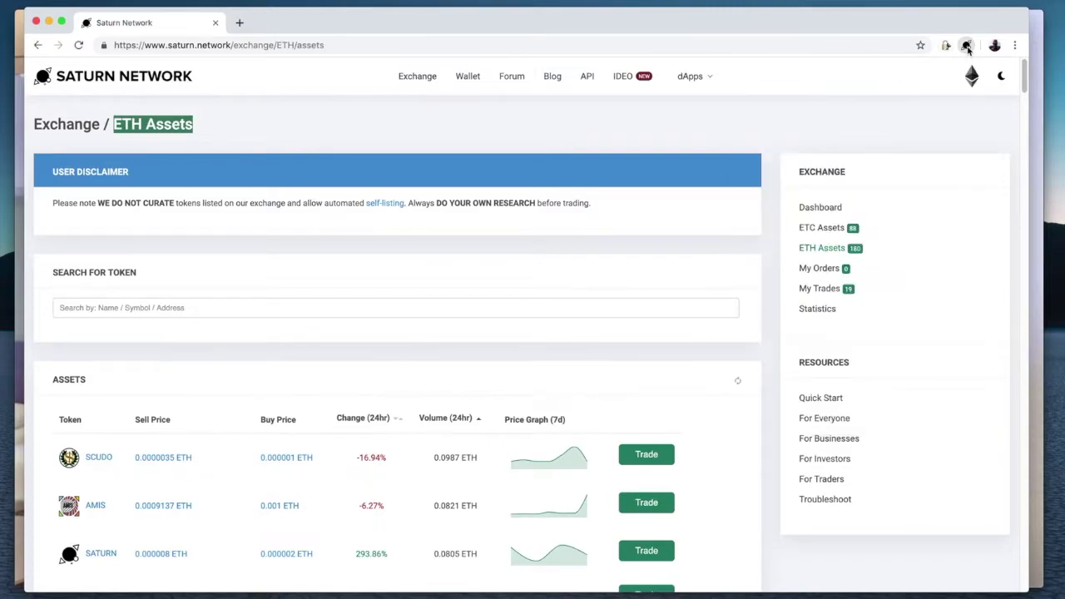
click(965, 47)
click(673, 139)
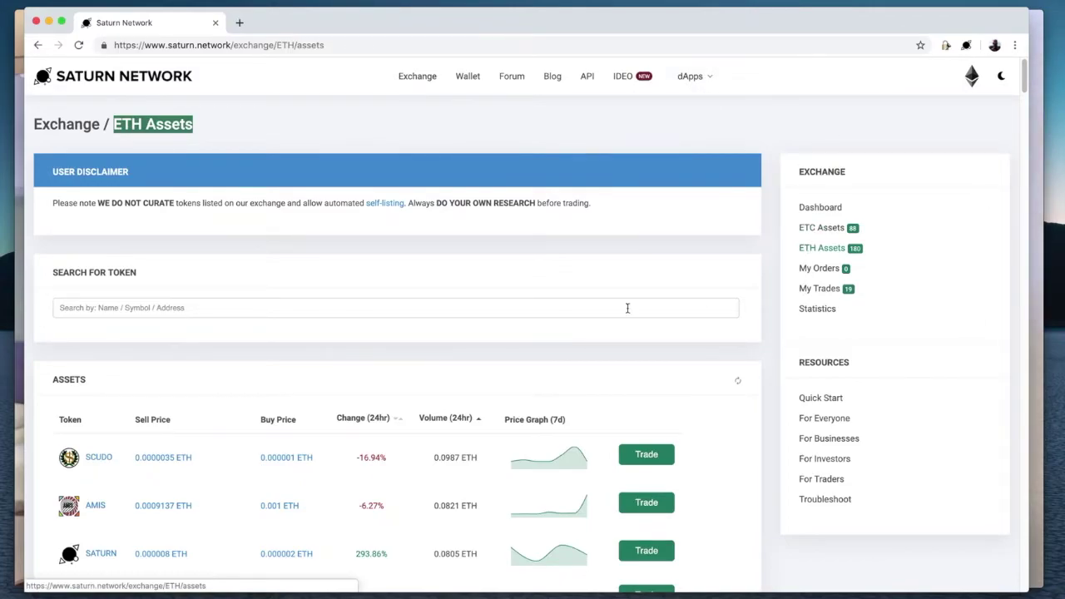
- Scroll the ETH Assets table down to the 0xBTC row
scroll(214, 368, down, 7)
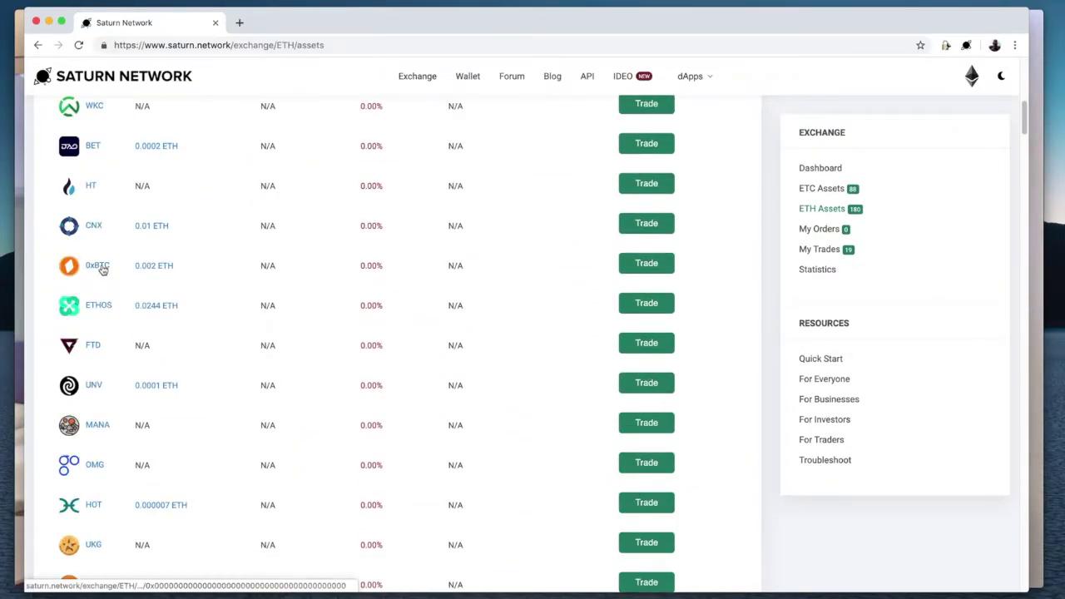
click(98, 266)
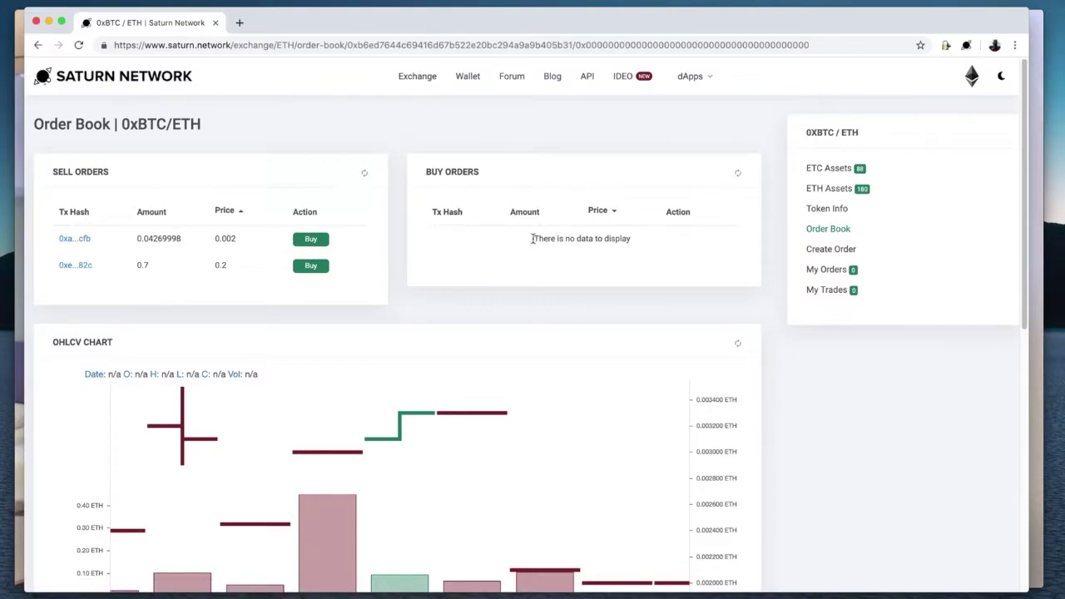
scroll(551, 377, down, 3)
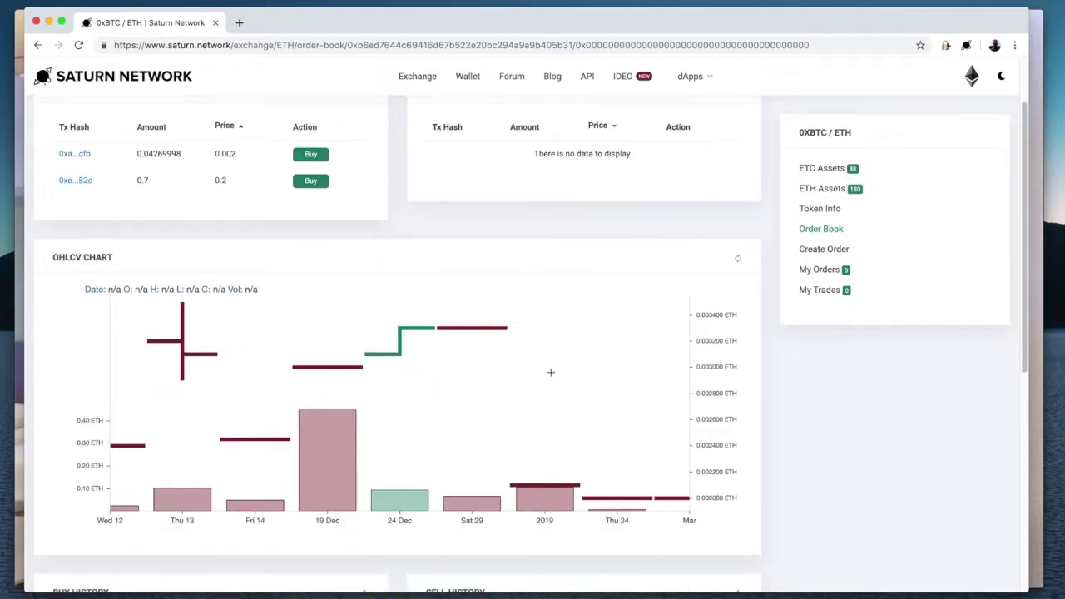
scroll(550, 372, down, 9)
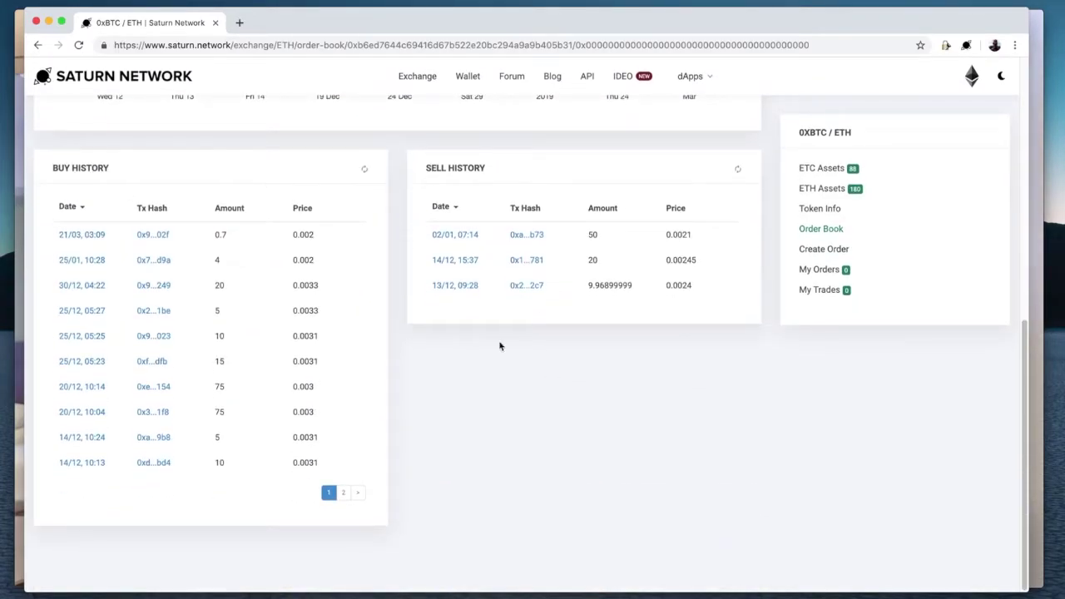
scroll(539, 391, up, 12)
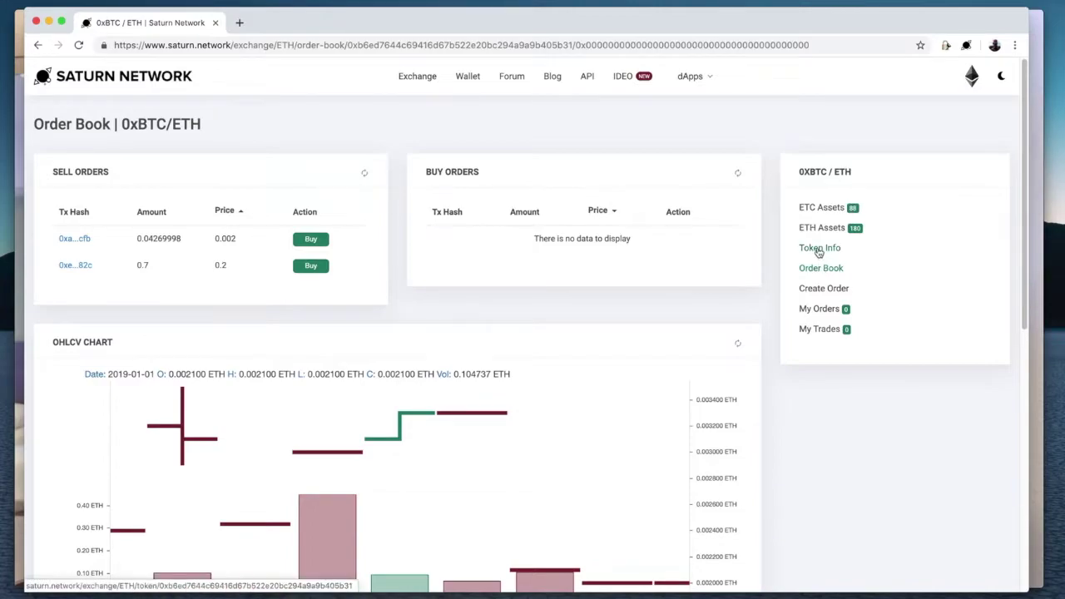
- Open the 0xBTC token info and browse the official 0xbitcoin.org site in a new tab
click(818, 249)
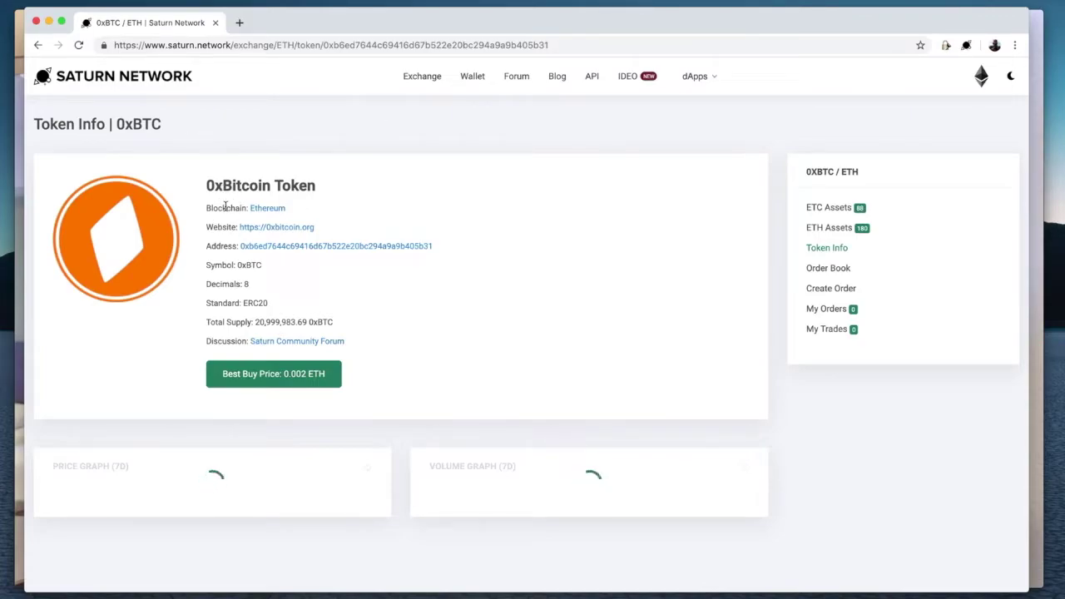
click(283, 227)
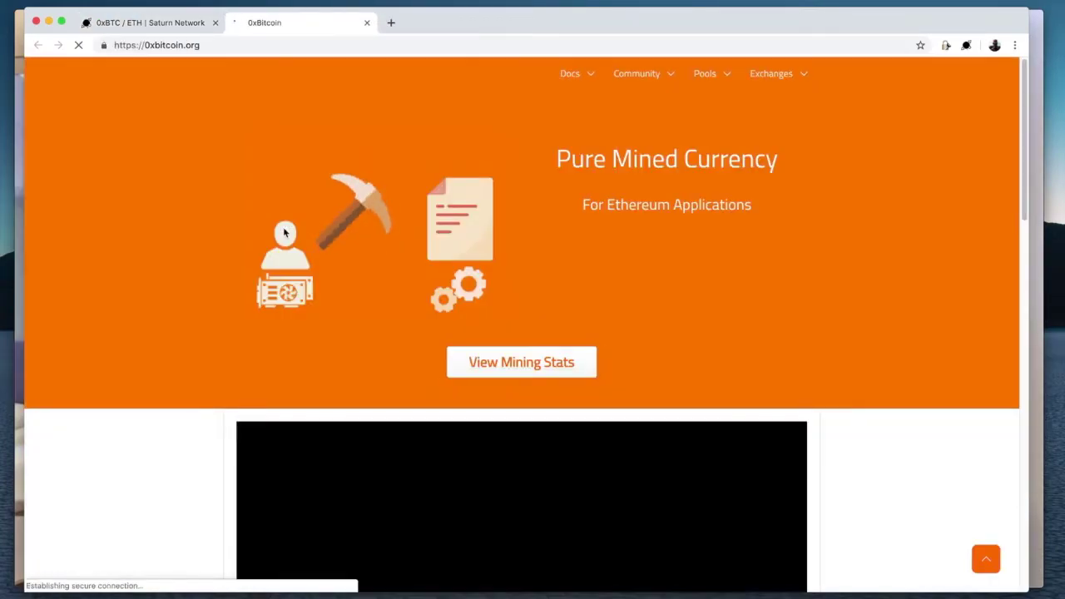
click(214, 46)
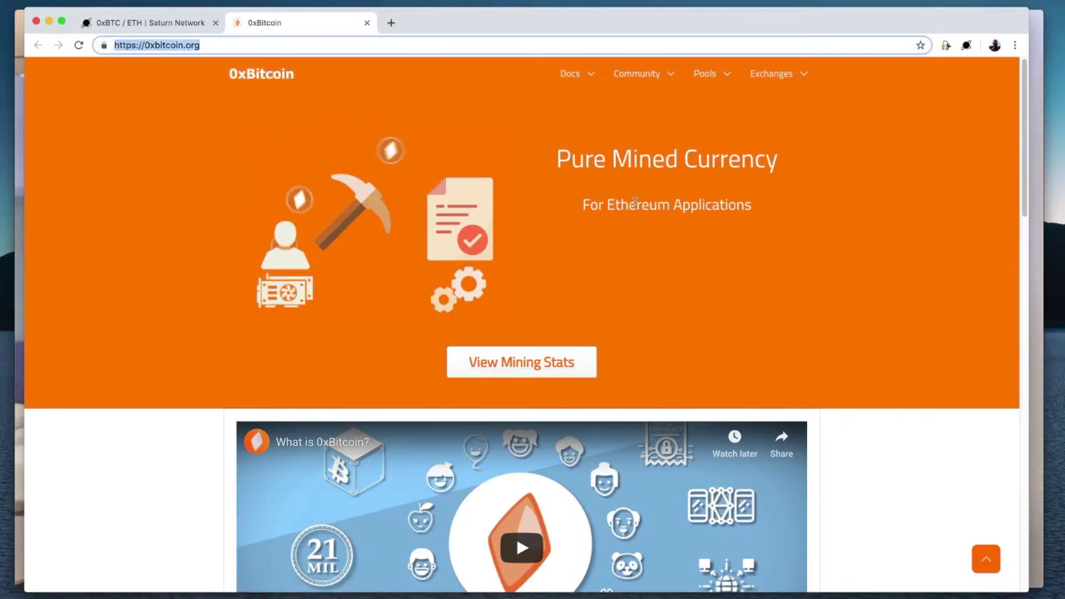
scroll(635, 202, down, 5)
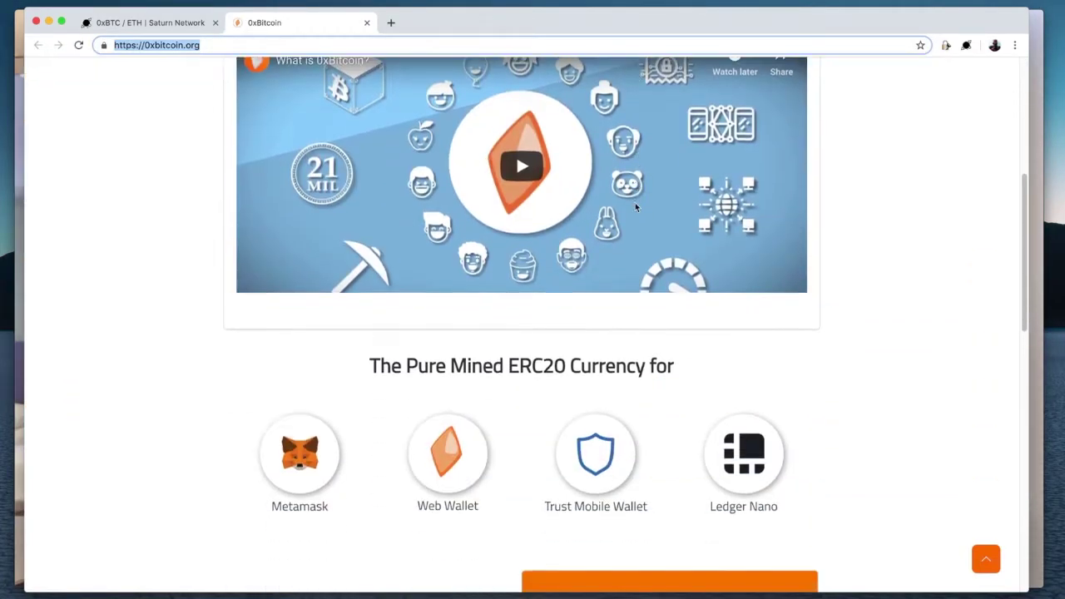
scroll(635, 202, down, 10)
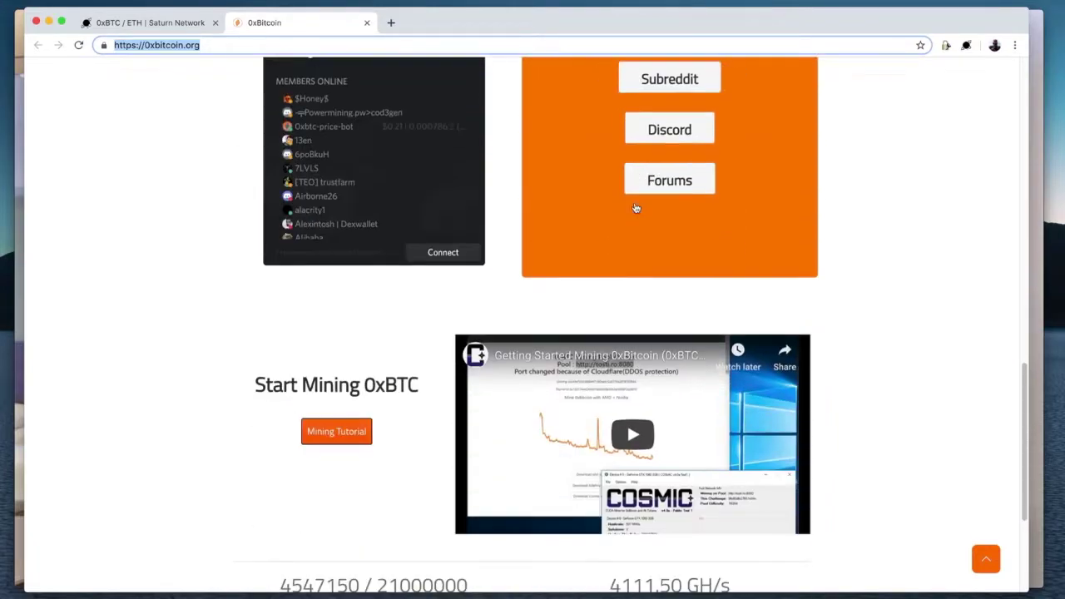
scroll(634, 208, up, 7)
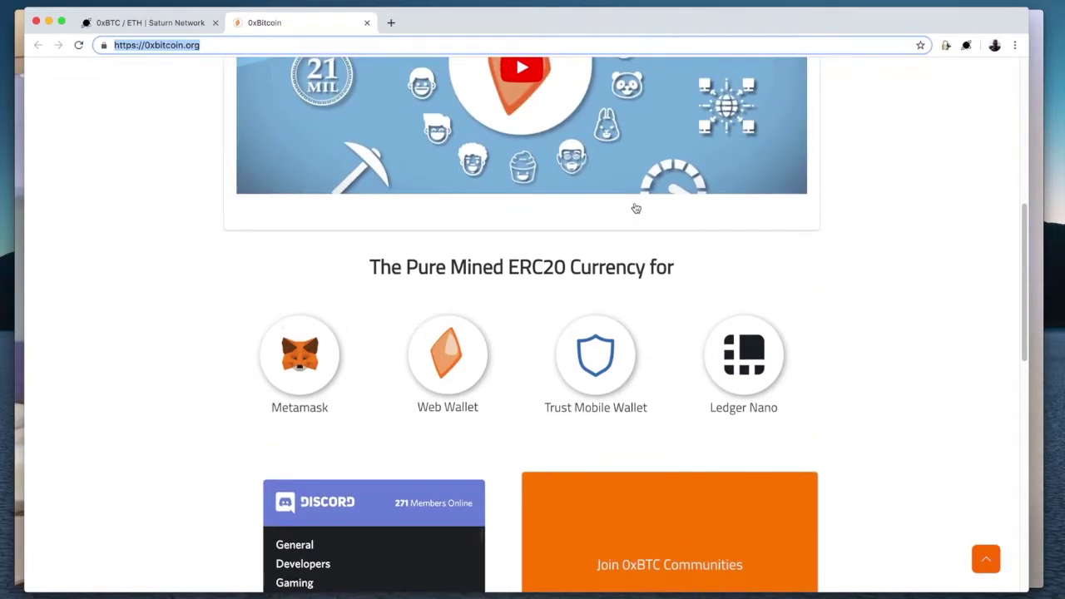
scroll(635, 208, up, 1)
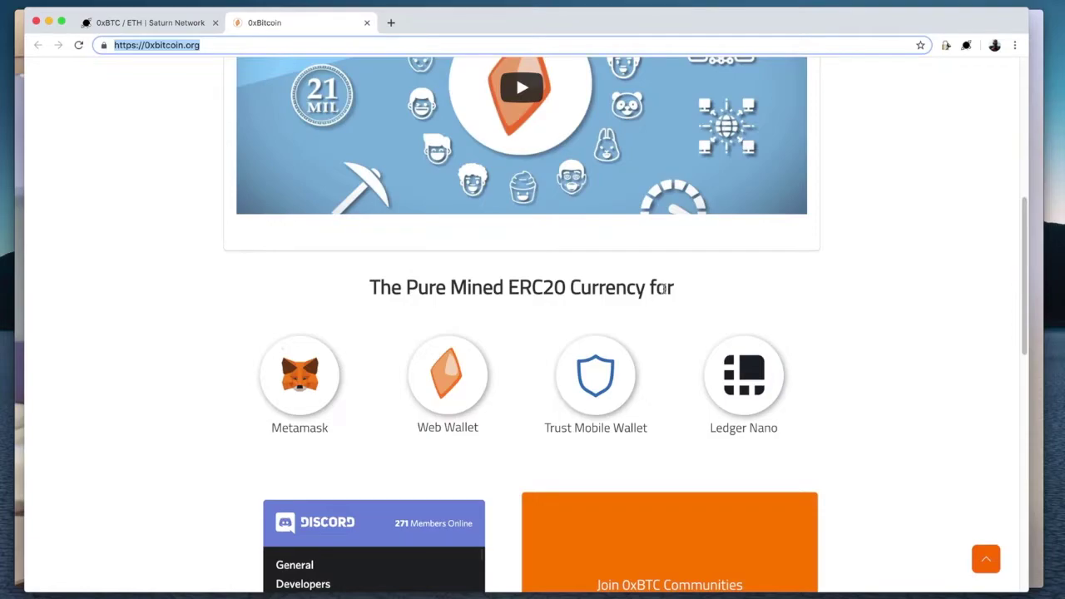
scroll(663, 288, up, 5)
- Close the 0xbitcoin.org tab and go back to the 0xBTC/ETH order book
click(366, 23)
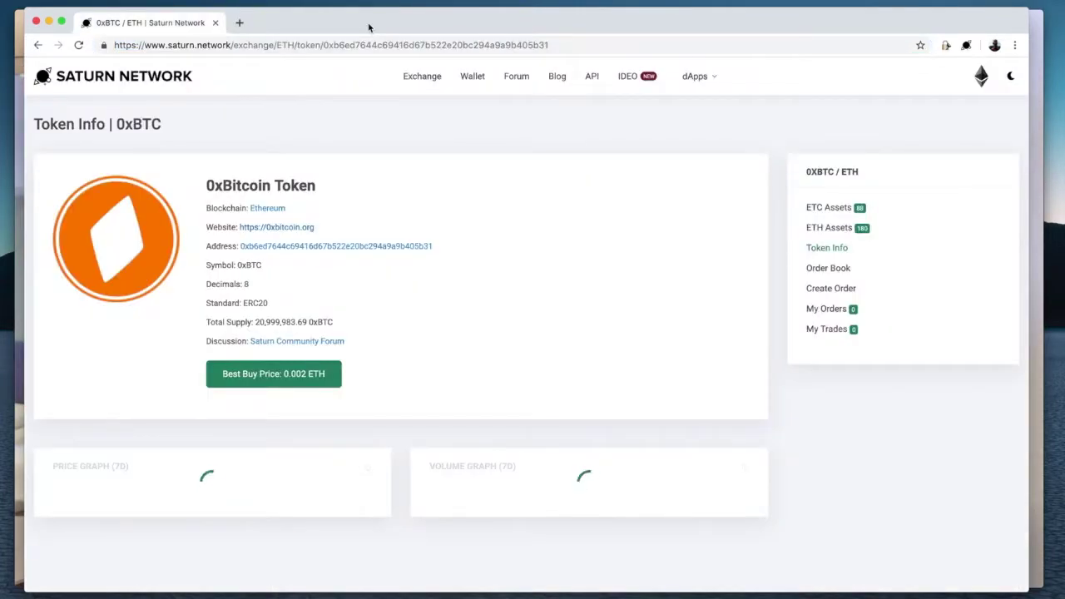
click(38, 45)
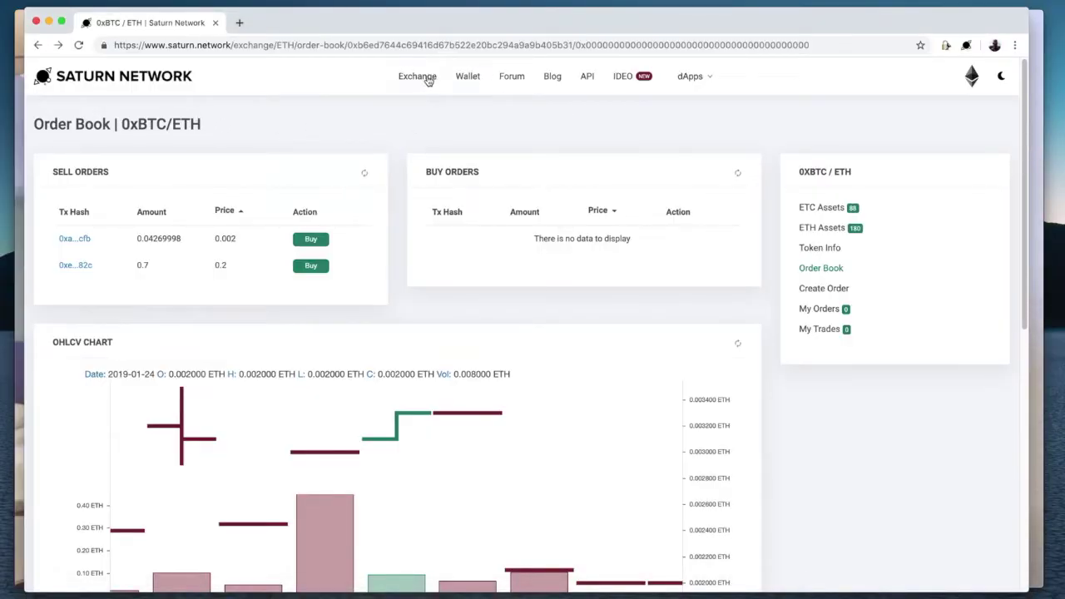
- From the exchange dashboard open ETH Assets, search ENJ and view its sell order
click(425, 80)
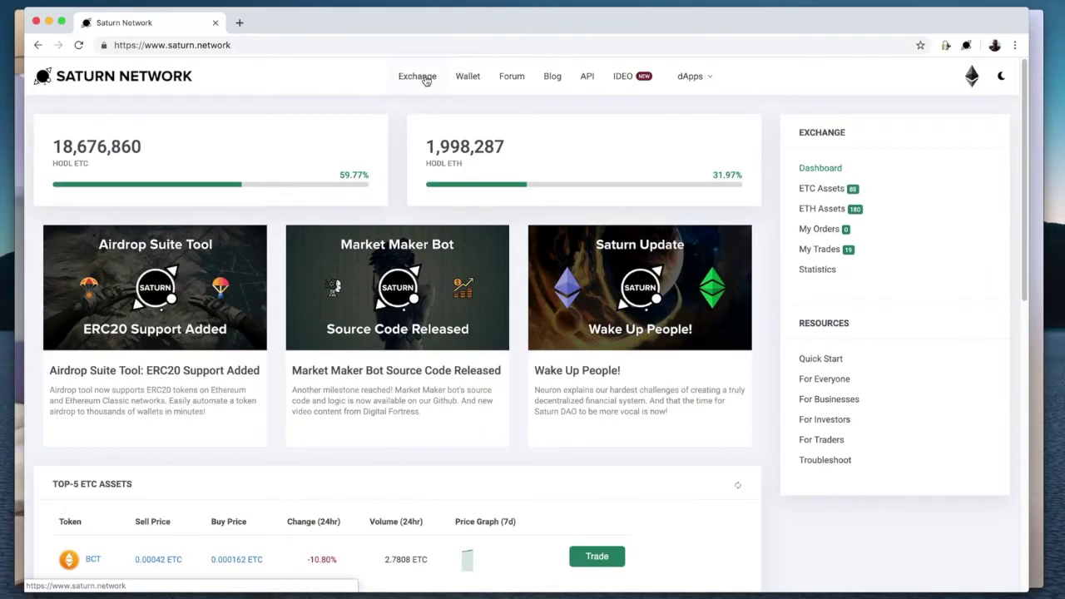
click(809, 210)
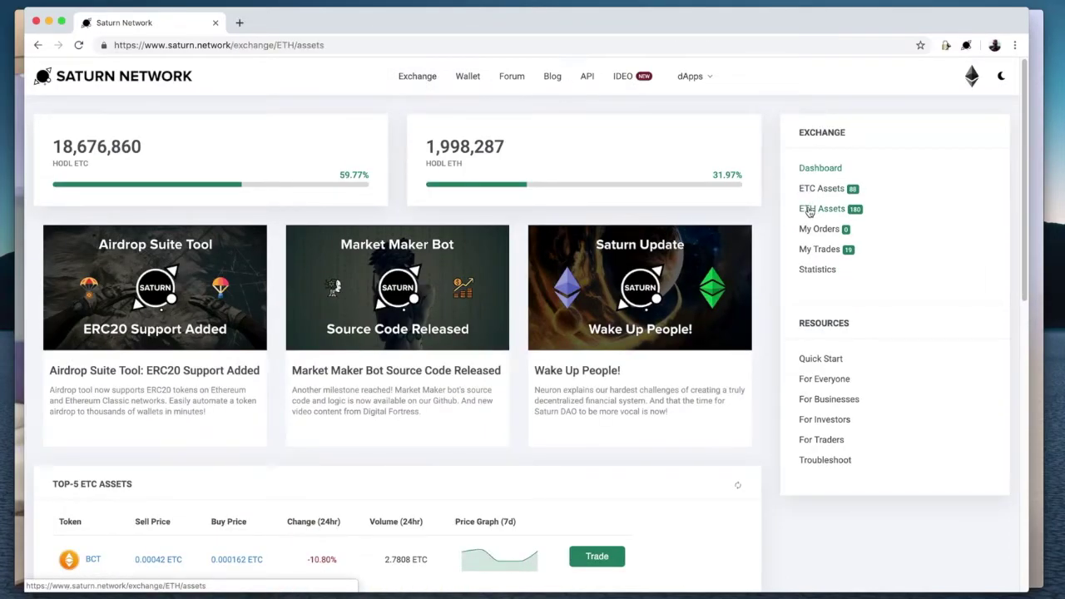
click(172, 309)
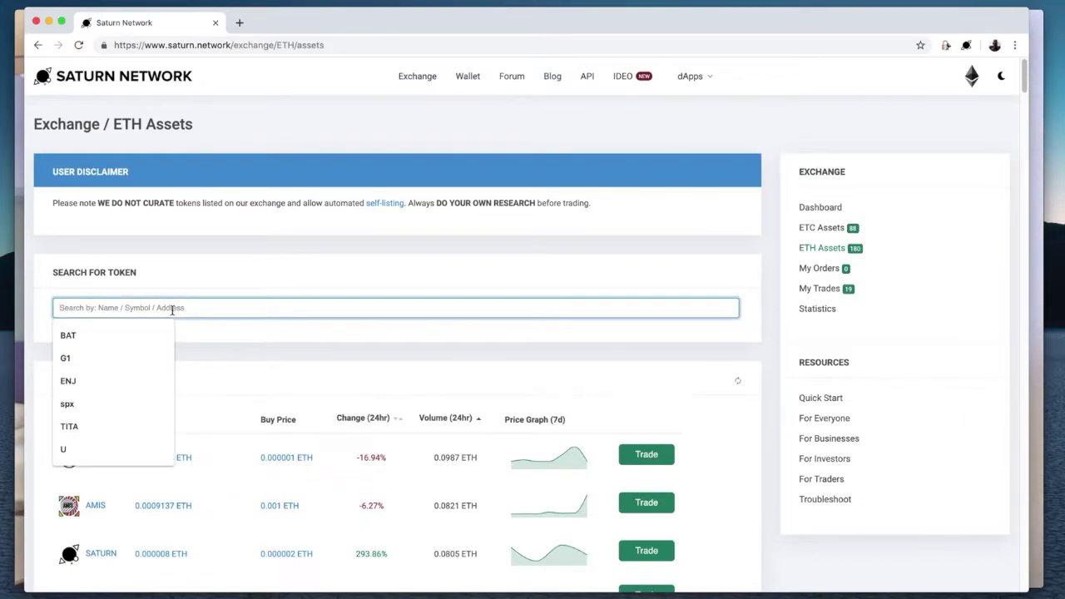
text(ENJ)
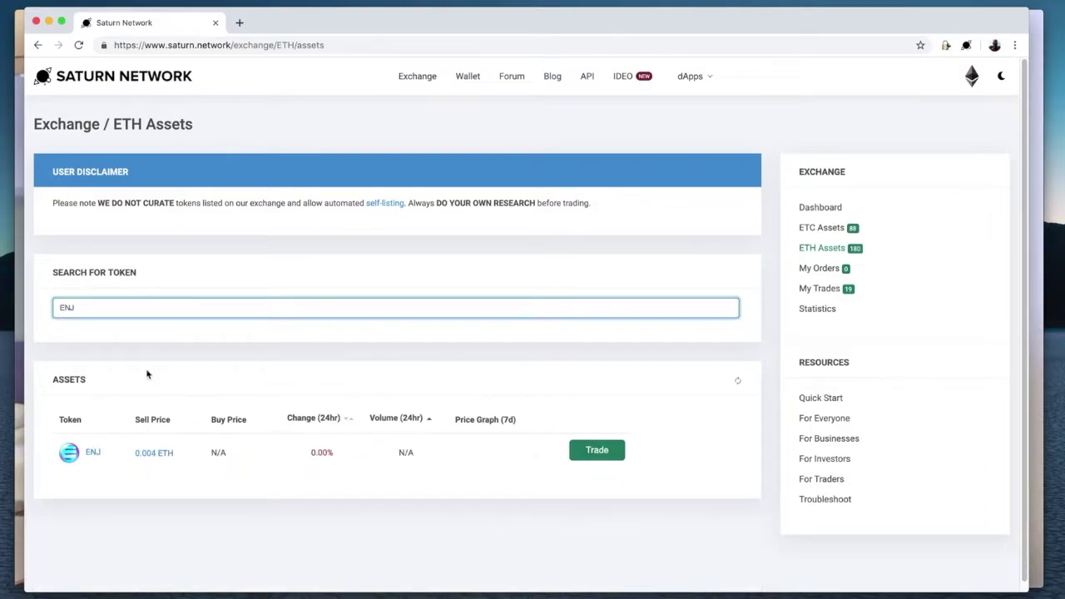
click(155, 454)
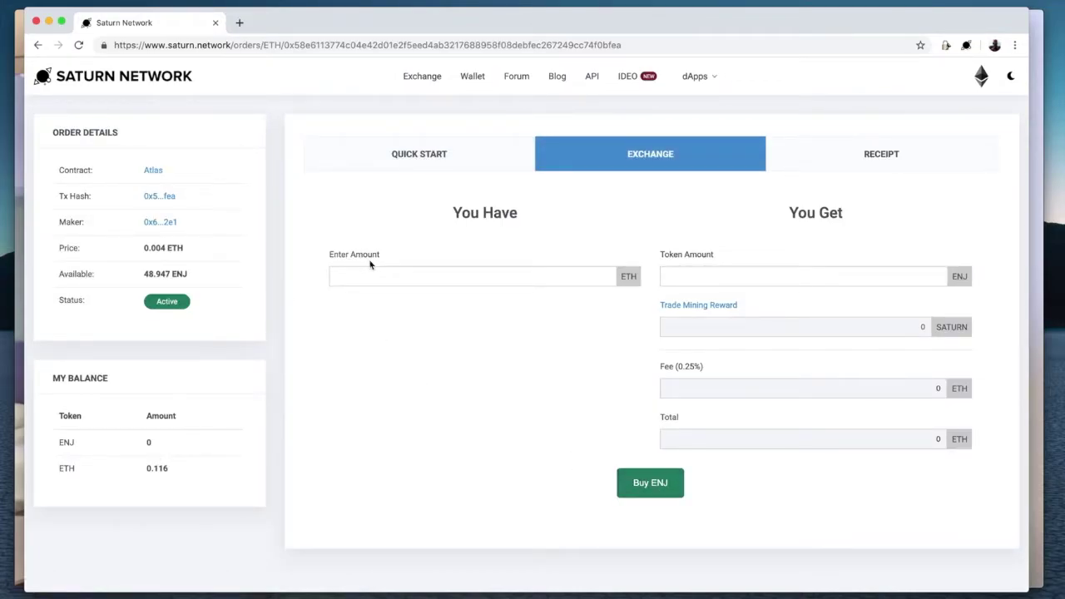
click(37, 45)
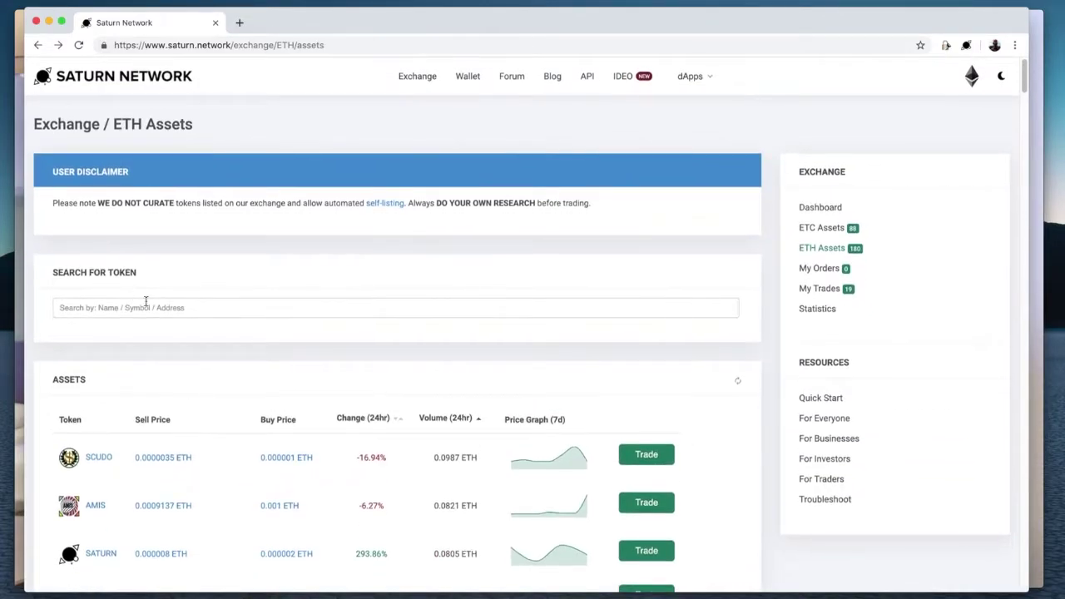
- Search the ETH assets for LINK and then BAT, clearing the search afterwards
click(148, 309)
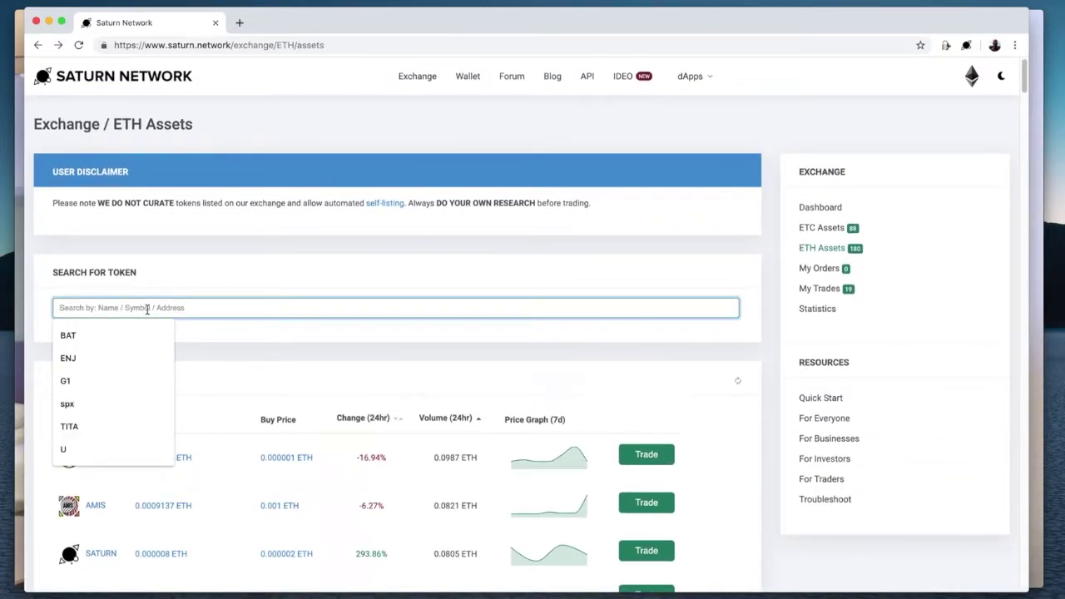
text(LINK)
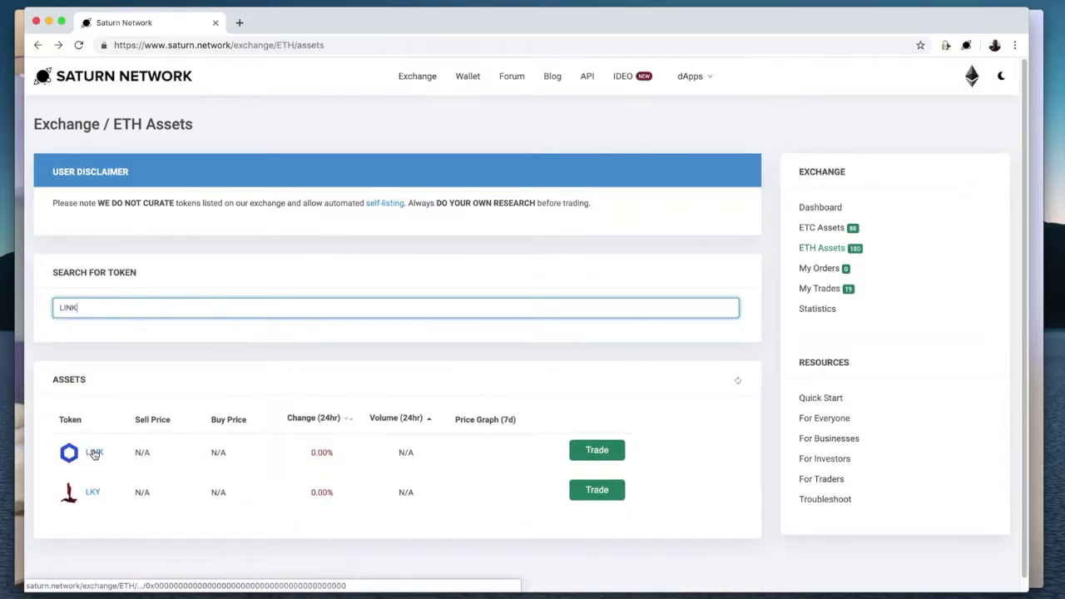
click(93, 453)
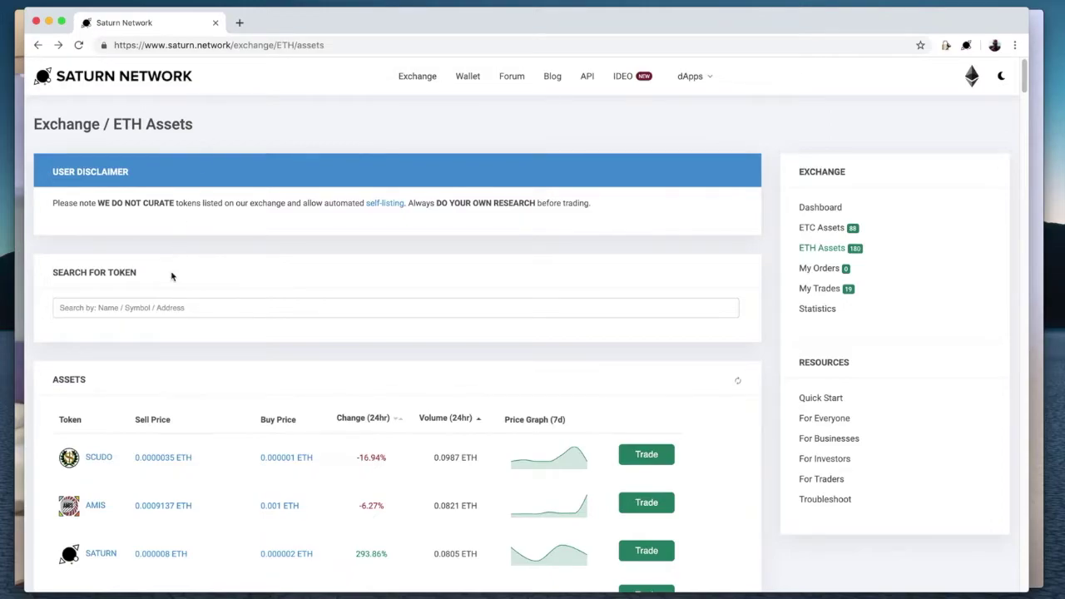
click(180, 308)
text(BAT)
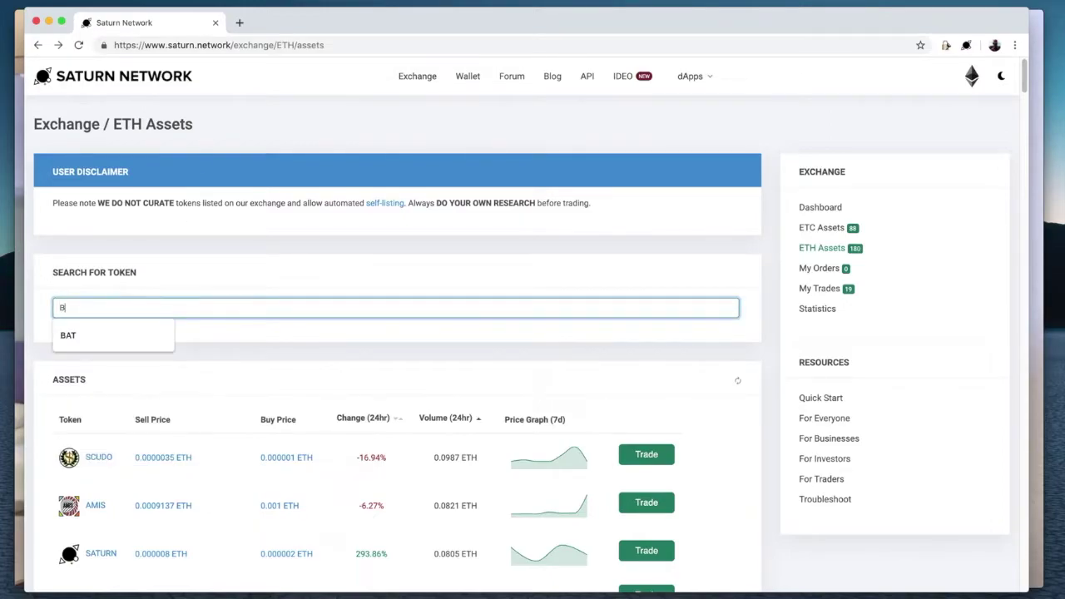
key(BackSpace)
key(BackSpace)
key(BackSpace)
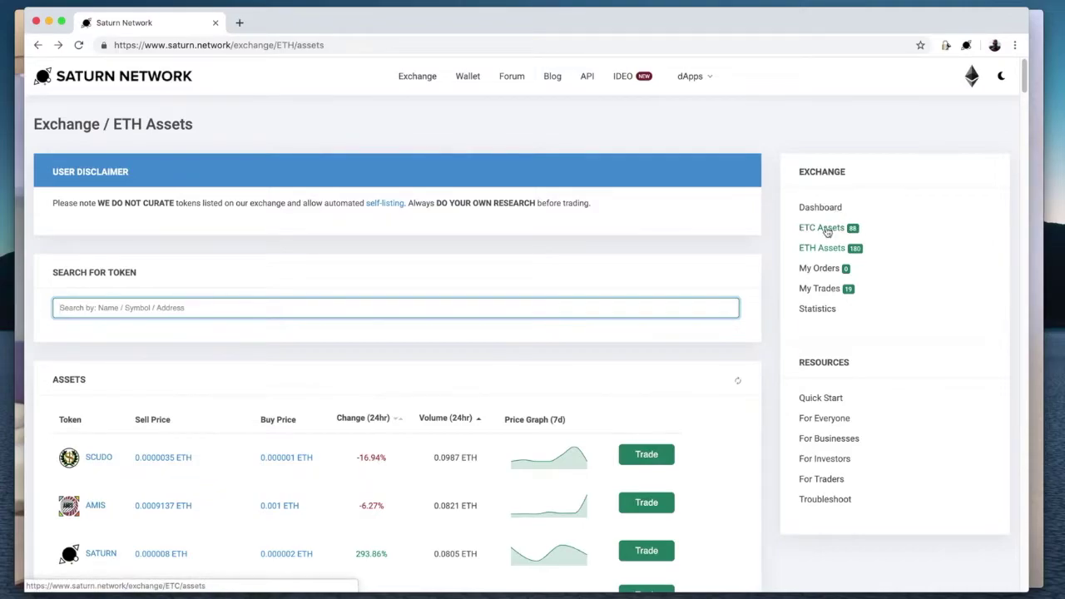
- Open the ETC Assets list and switch Saturn Wallet to Ethereum Classic Network
click(824, 232)
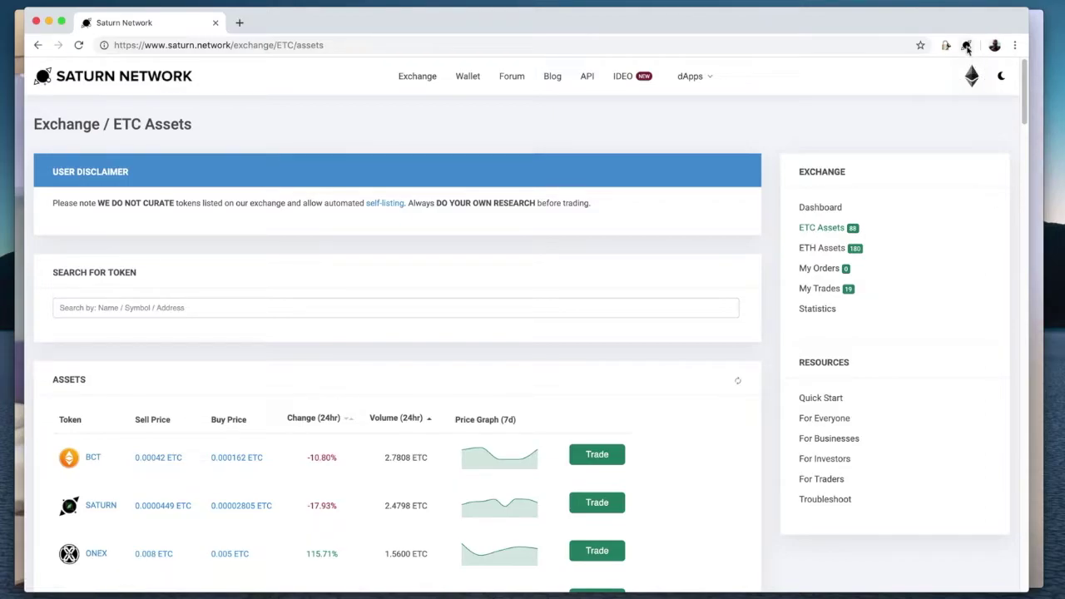
click(966, 45)
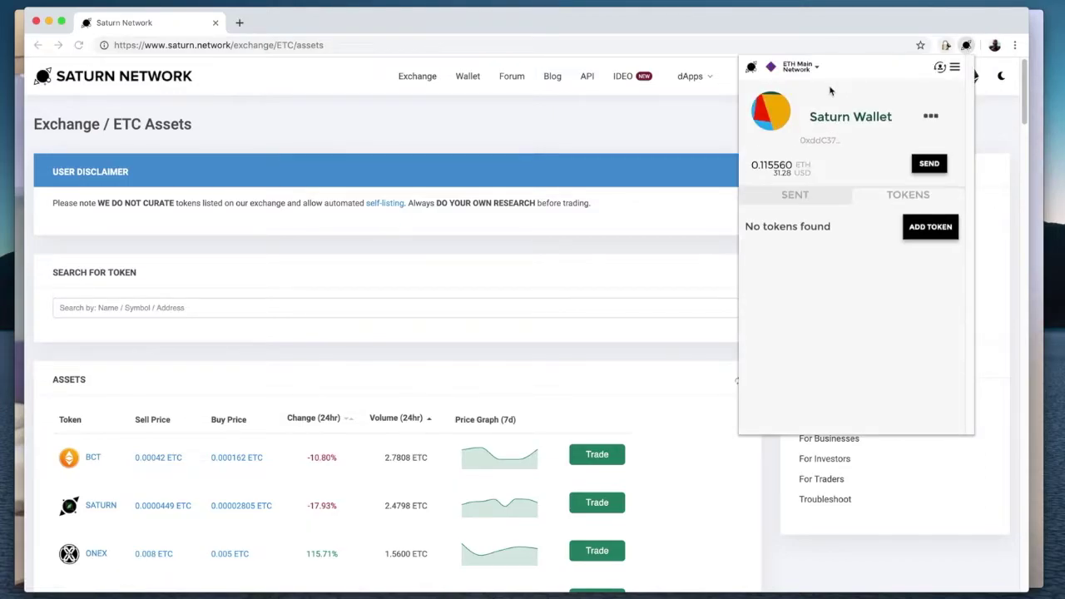
click(816, 69)
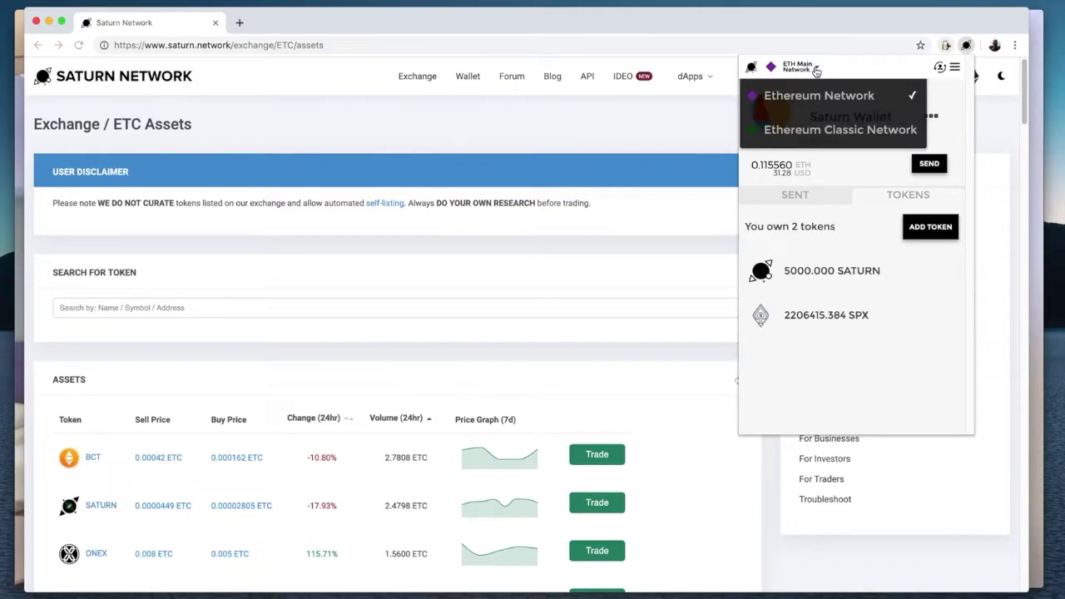
click(805, 130)
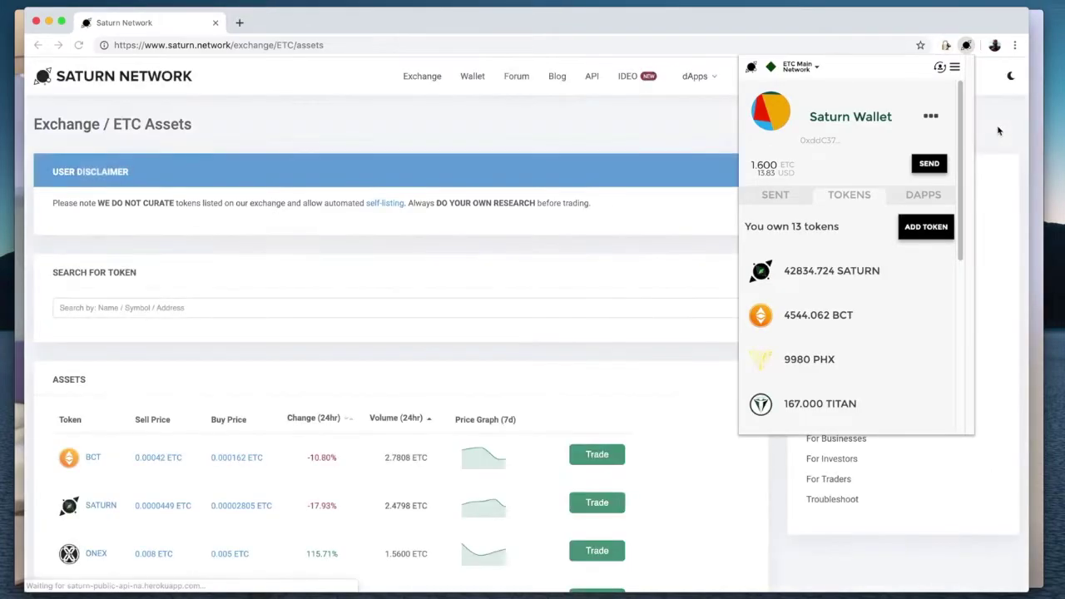
click(998, 130)
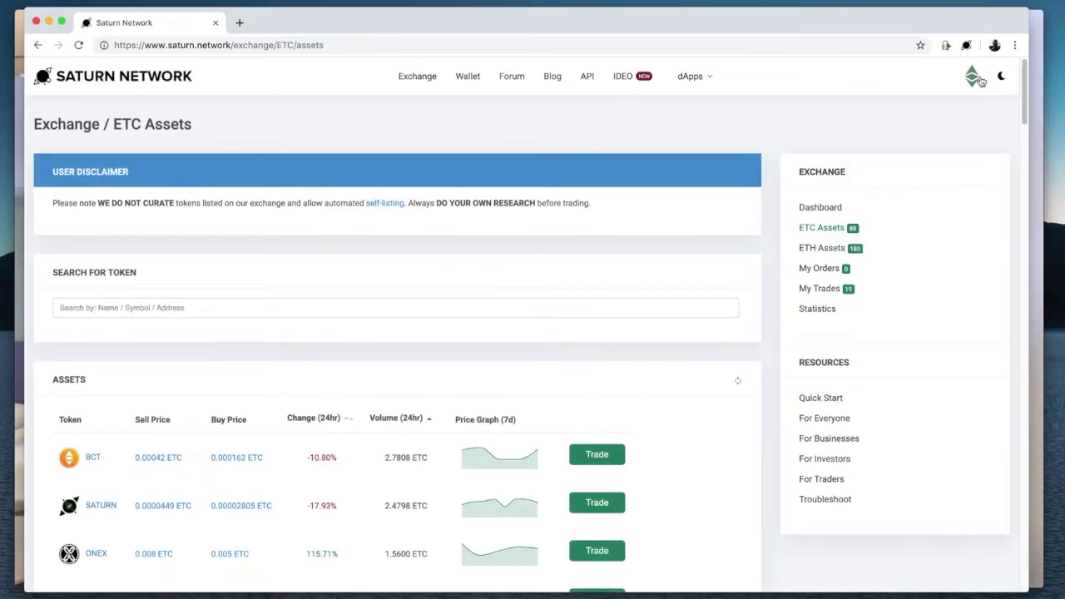
- Reopen Saturn Wallet twice to check its tokens, closing it each time
click(966, 45)
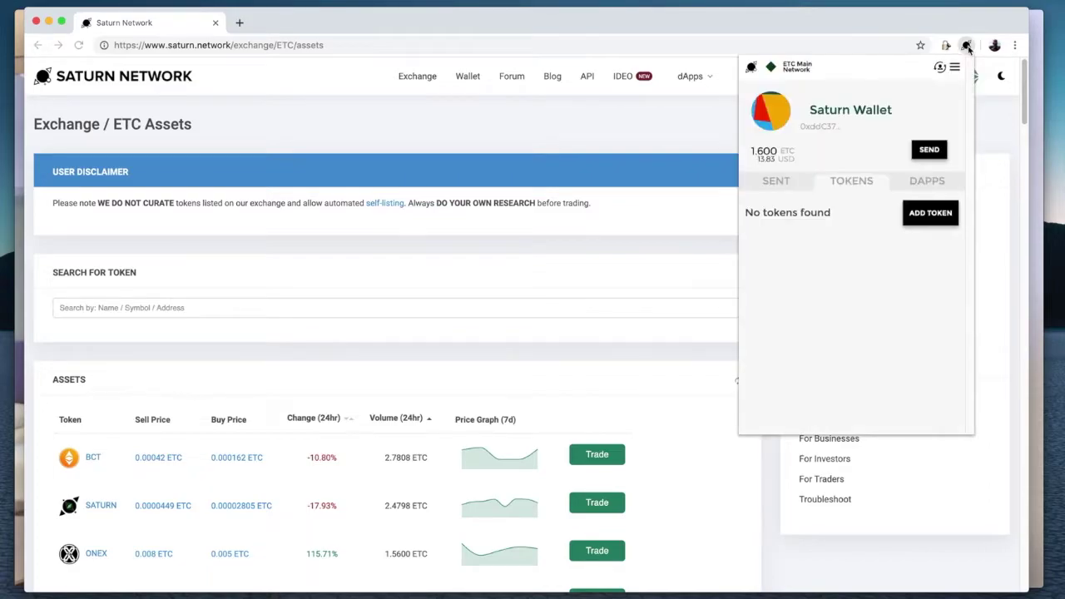
click(971, 76)
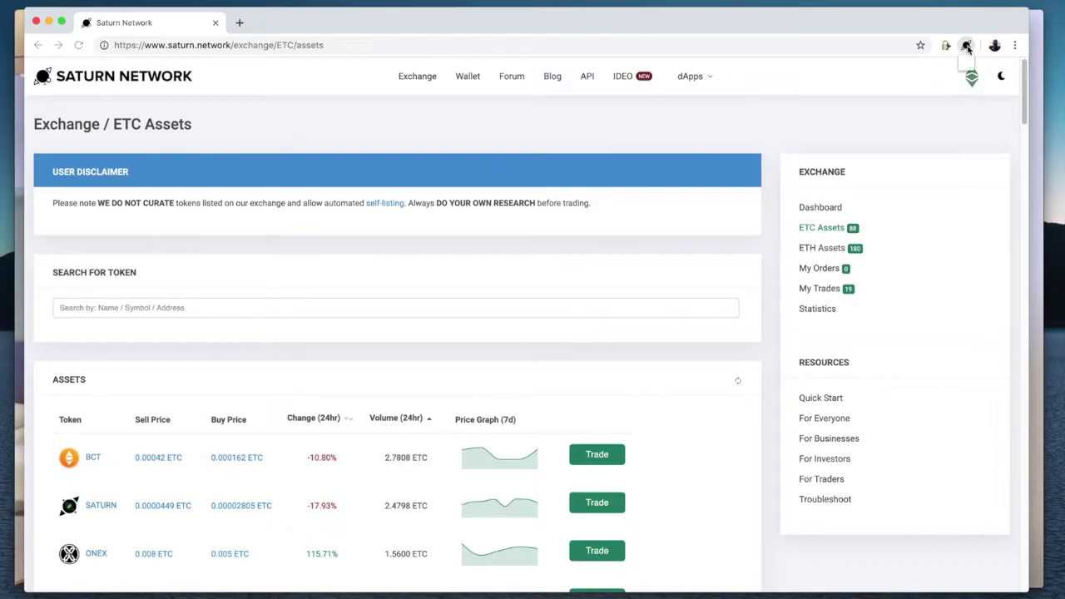
click(966, 46)
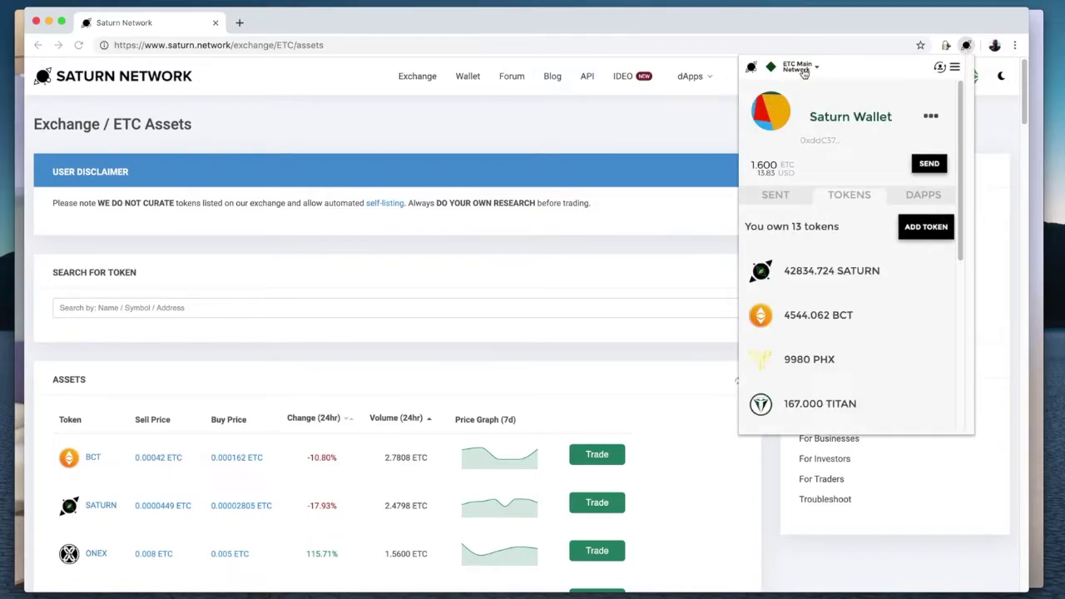
click(989, 135)
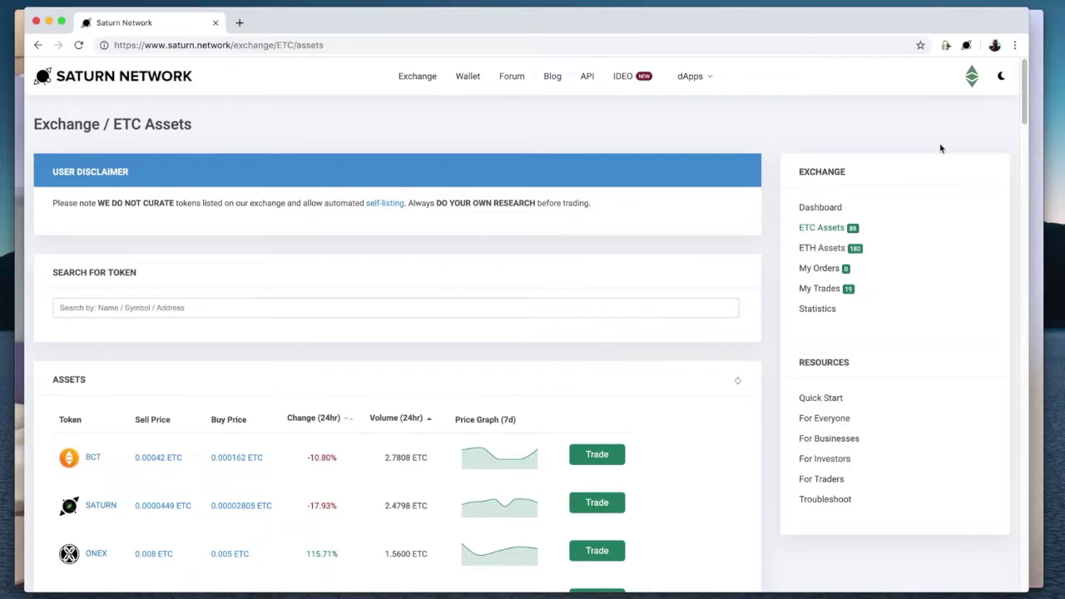
- Recheck the wallet's network list, leaving Ethereum Classic selected, and close the wallet
click(966, 46)
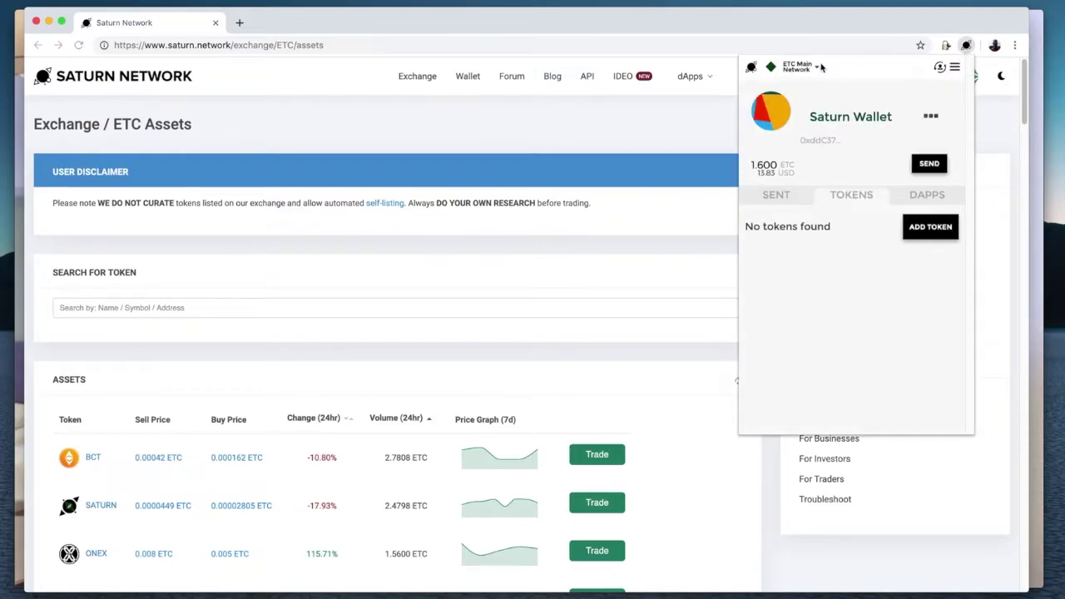
click(818, 69)
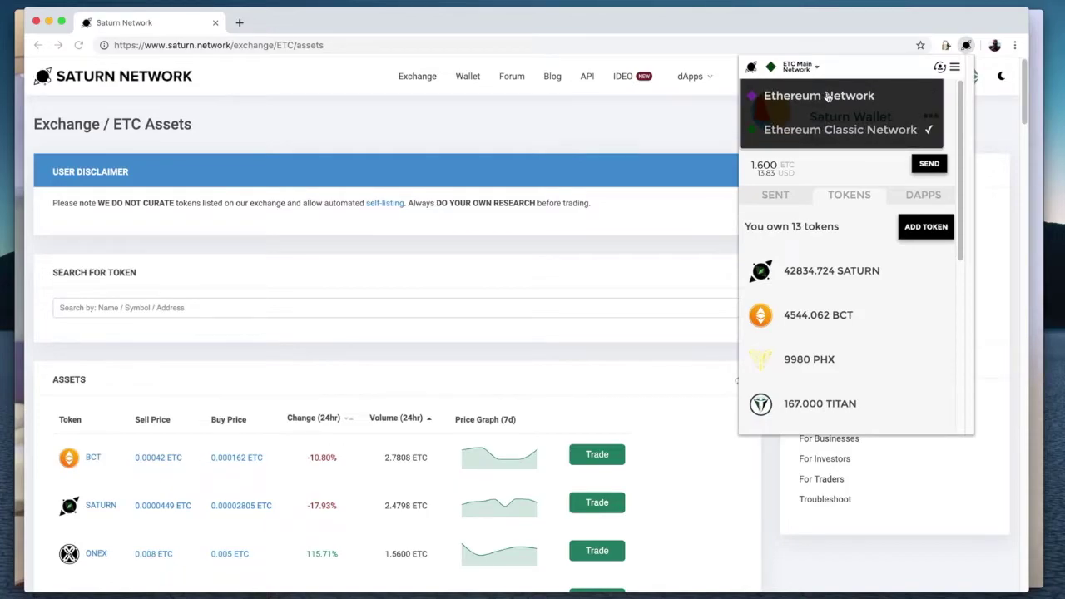
click(817, 69)
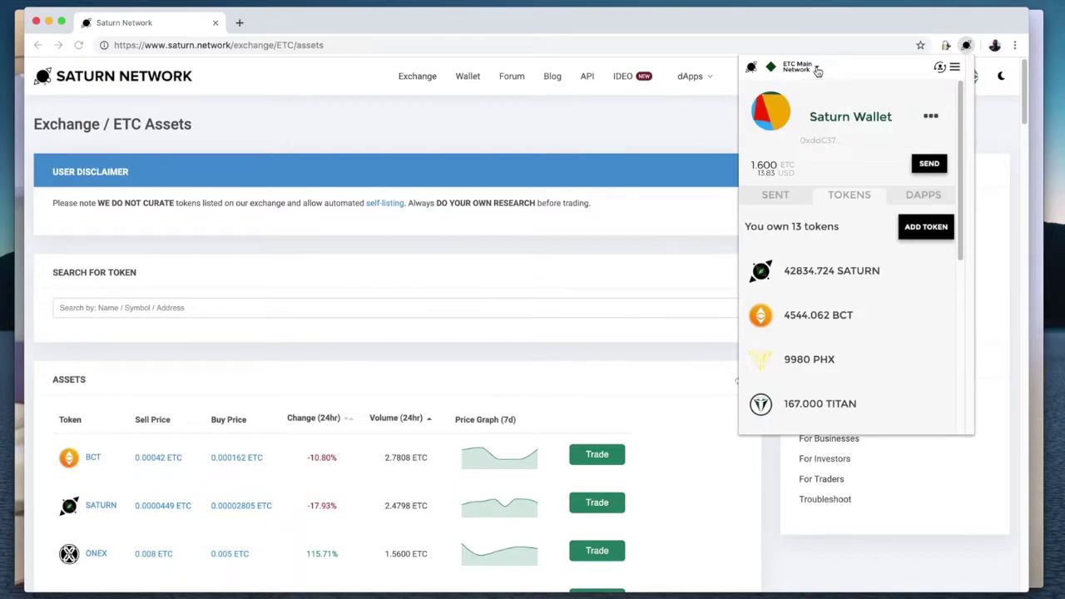
click(818, 70)
click(686, 143)
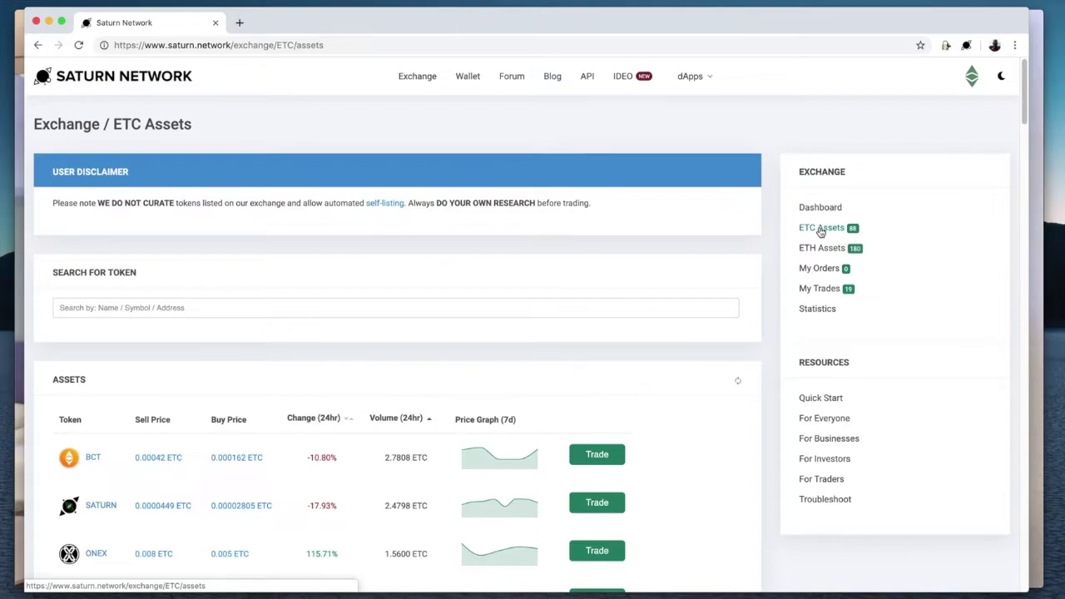
- Scroll the ETC Assets table and open the BCT token's BCT/ETC order book
right_click(221, 376)
click(129, 376)
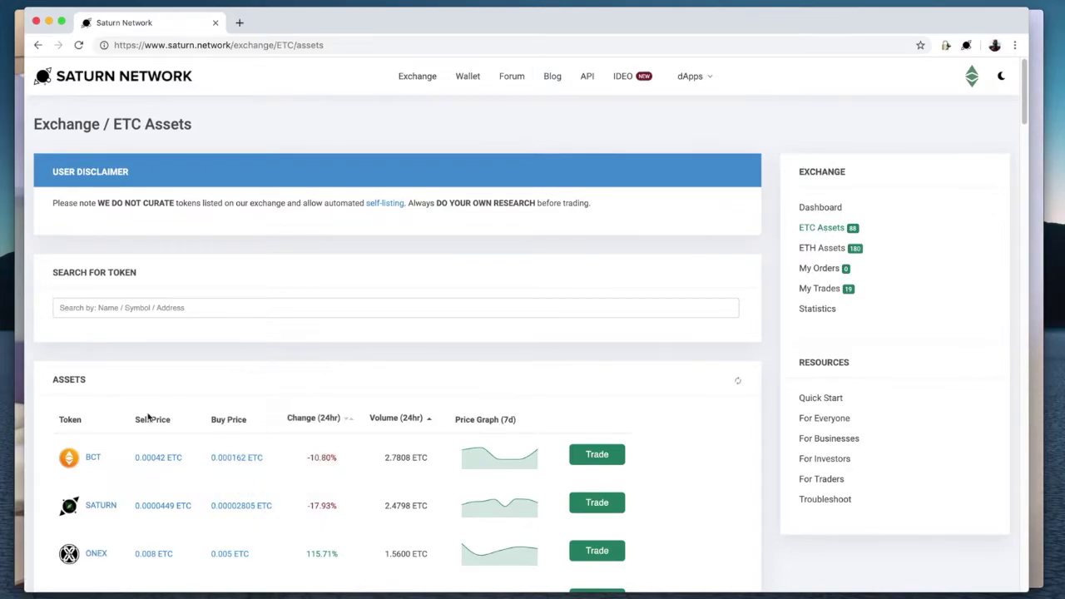
scroll(148, 418, down, 5)
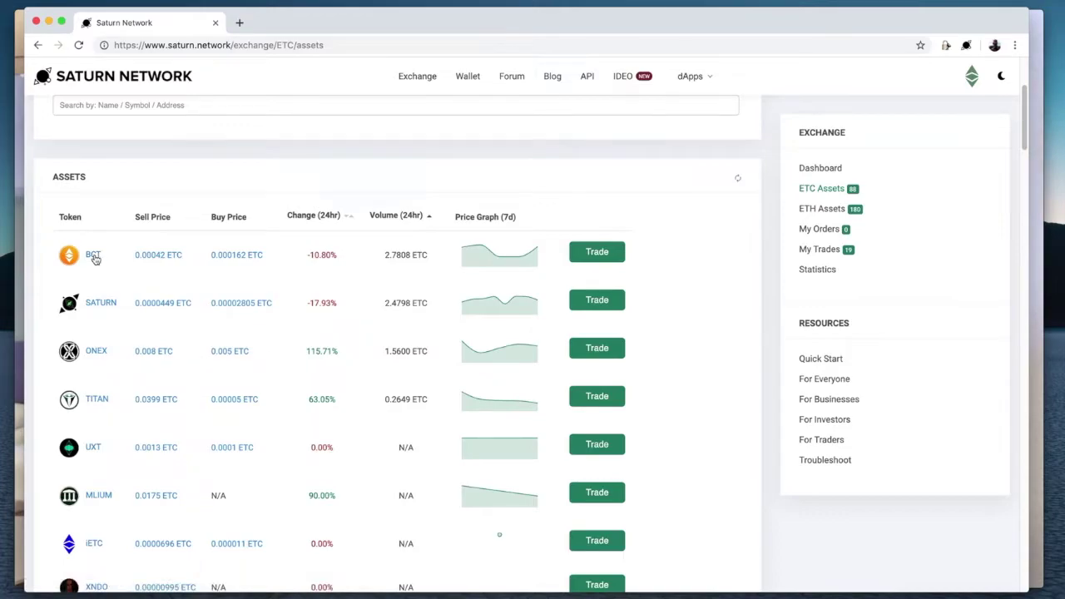
click(95, 258)
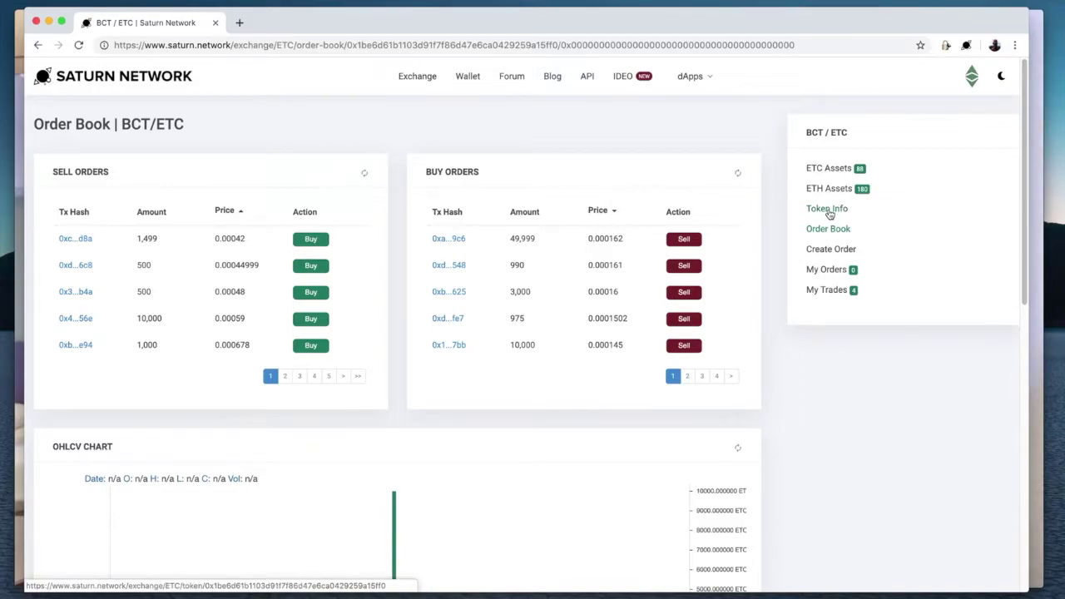
- View the BCT token info and its classicbitcoin.org website, then return to the BCT/ETC order book
click(828, 209)
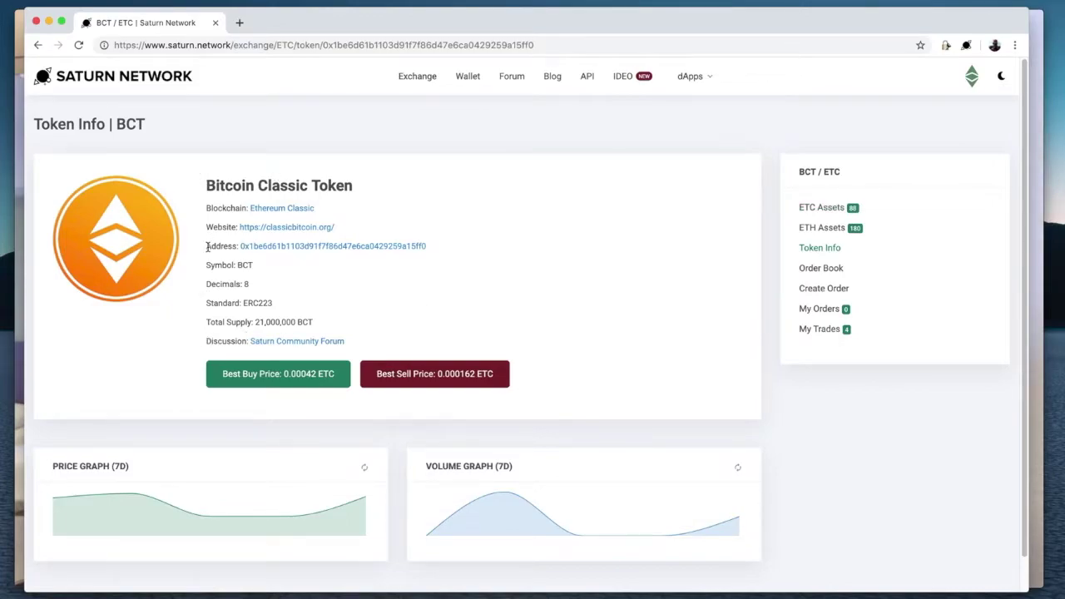
click(290, 227)
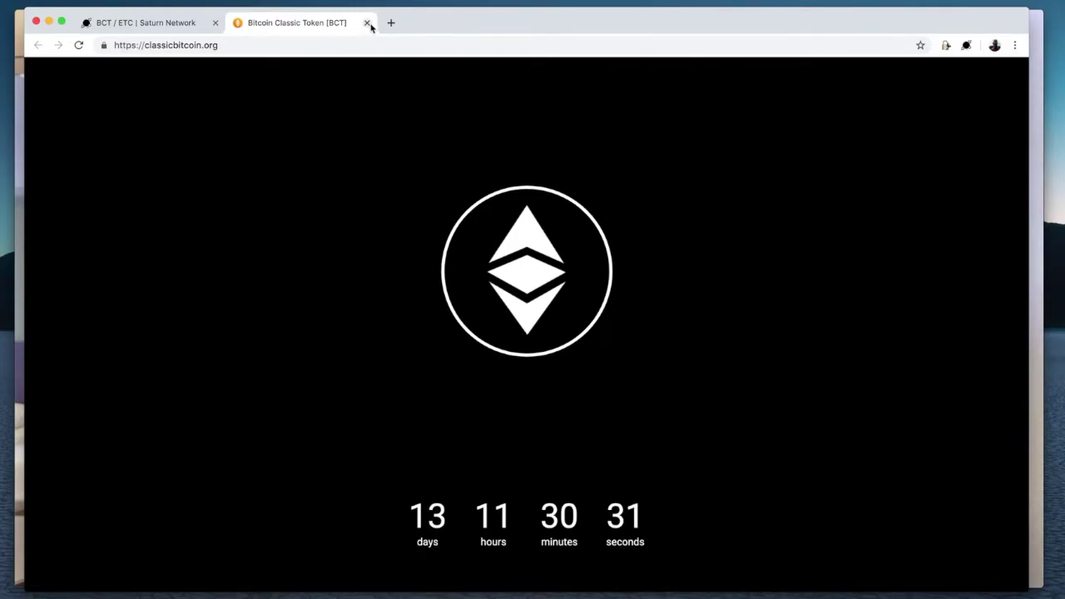
click(367, 22)
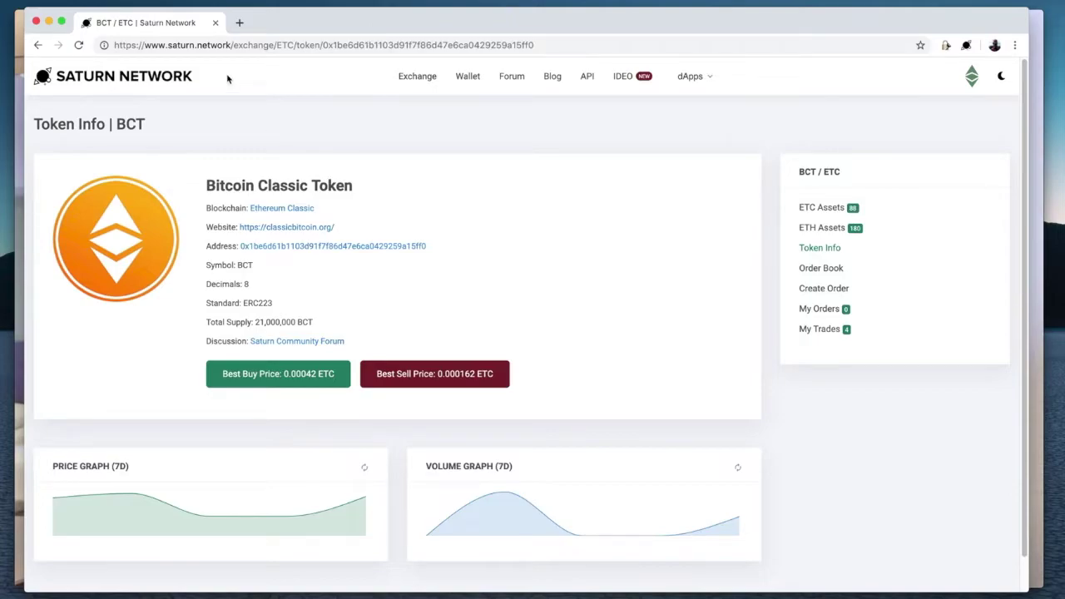
click(37, 46)
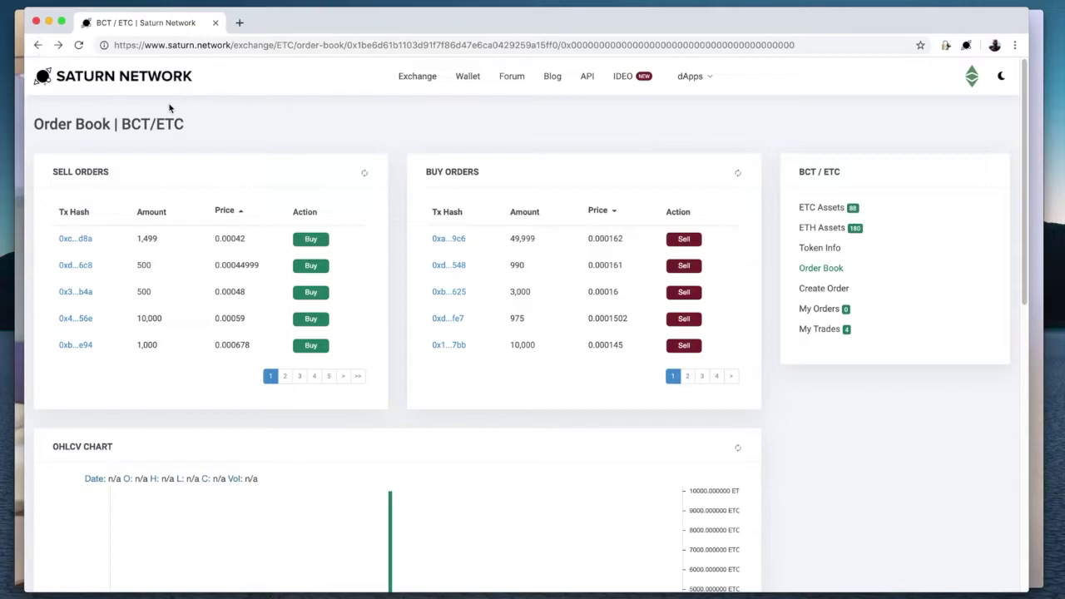
click(240, 22)
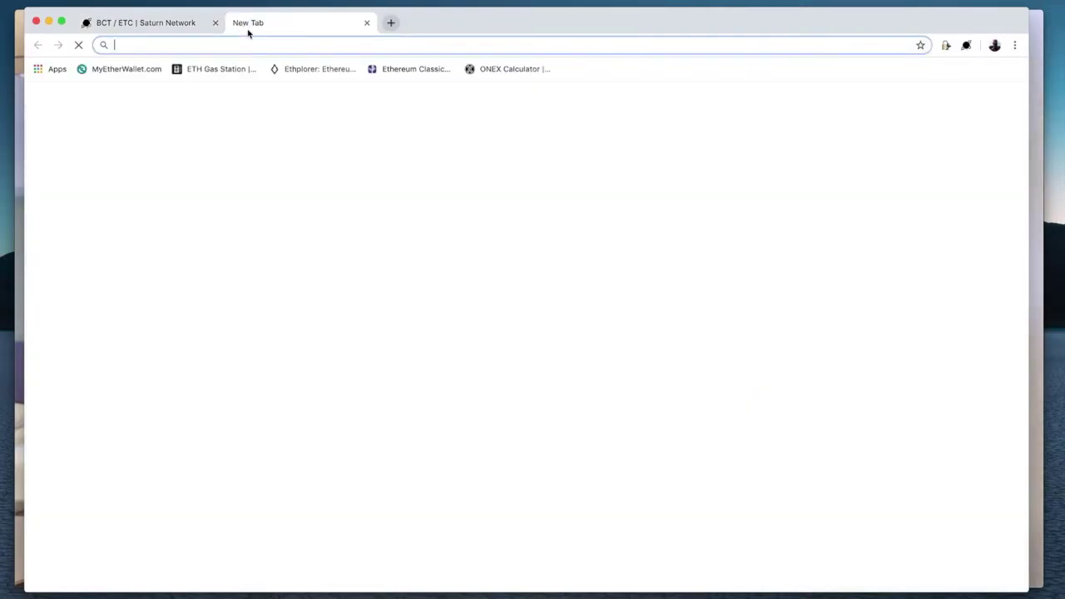
click(427, 276)
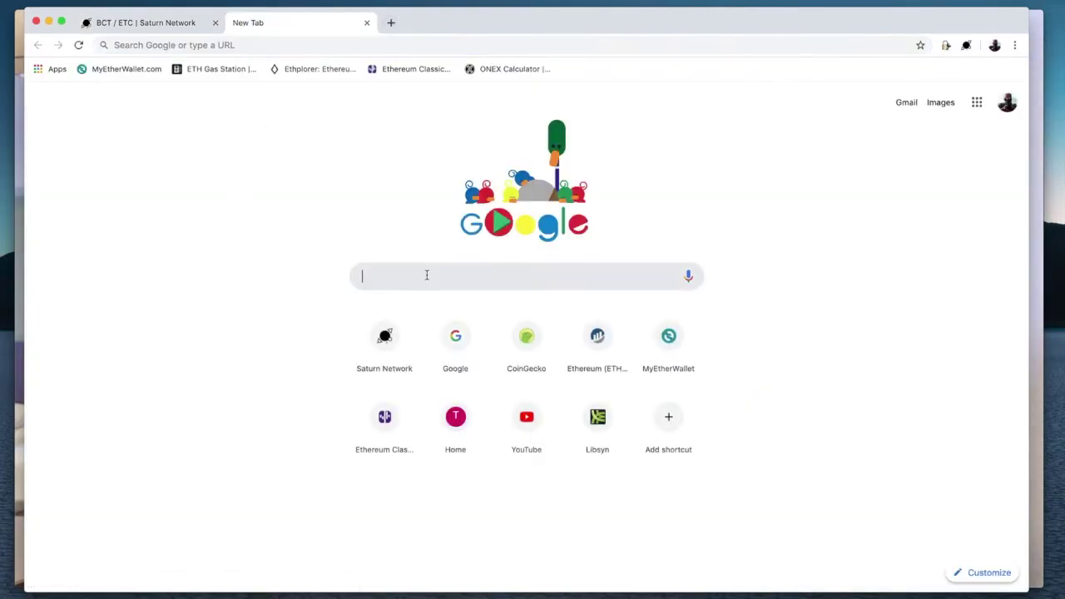
text(BTC)
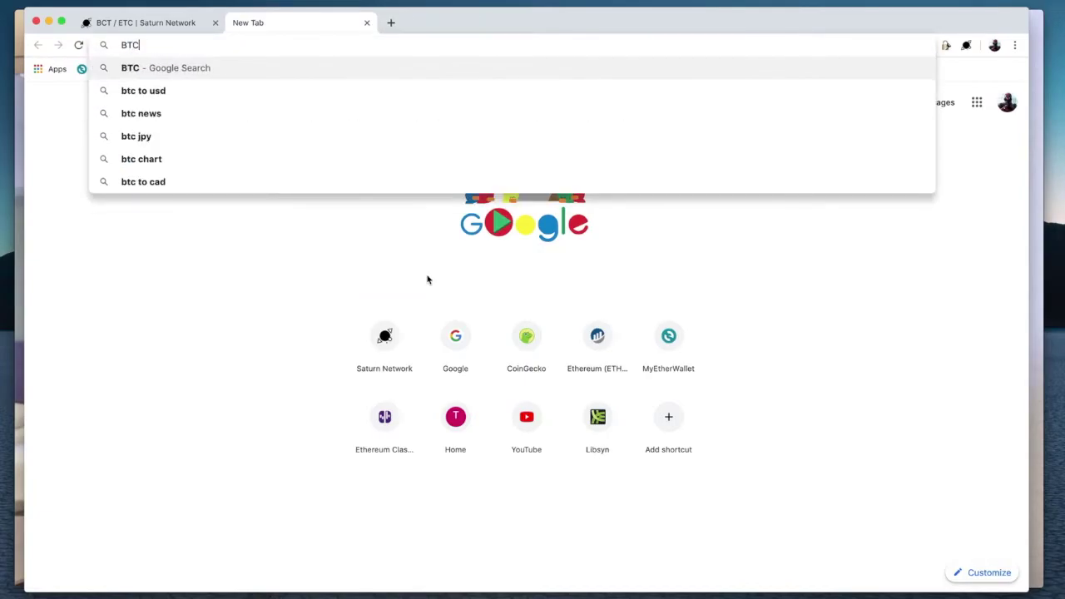
key(BackSpace)
key(BackSpace)
text(CT)
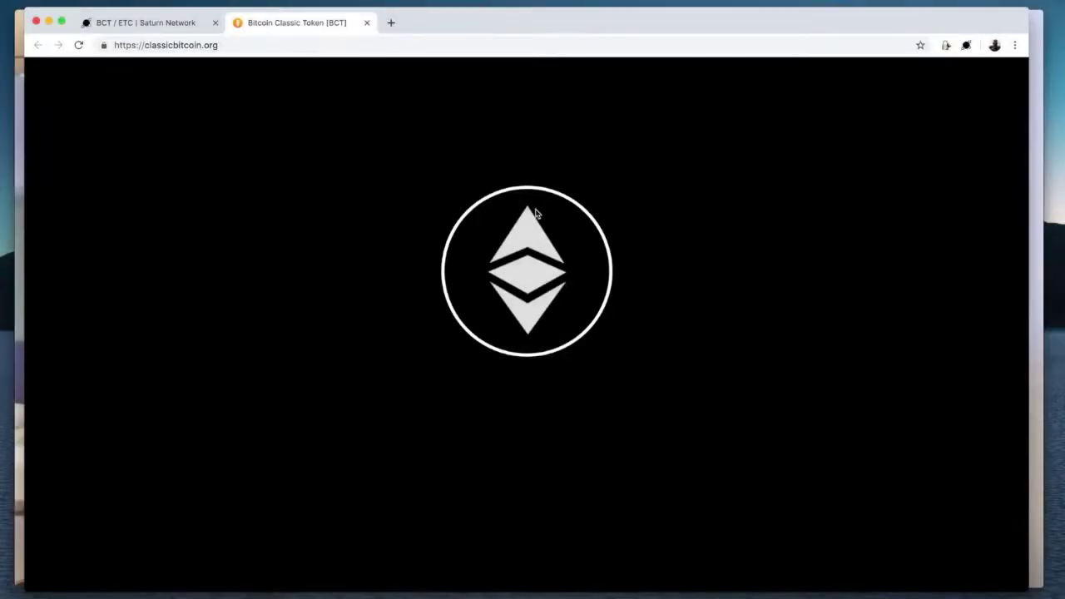
click(366, 23)
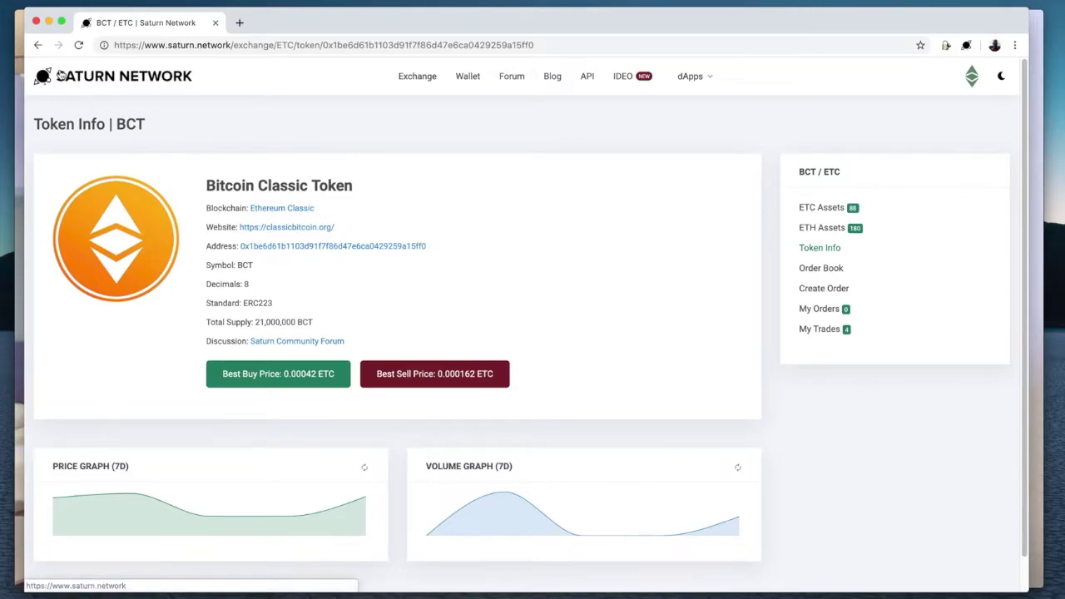
- Look over the dashboard and ETH/ETC asset lists, then open BCT/ETC and take the 0.00042 ETC sell order
click(426, 77)
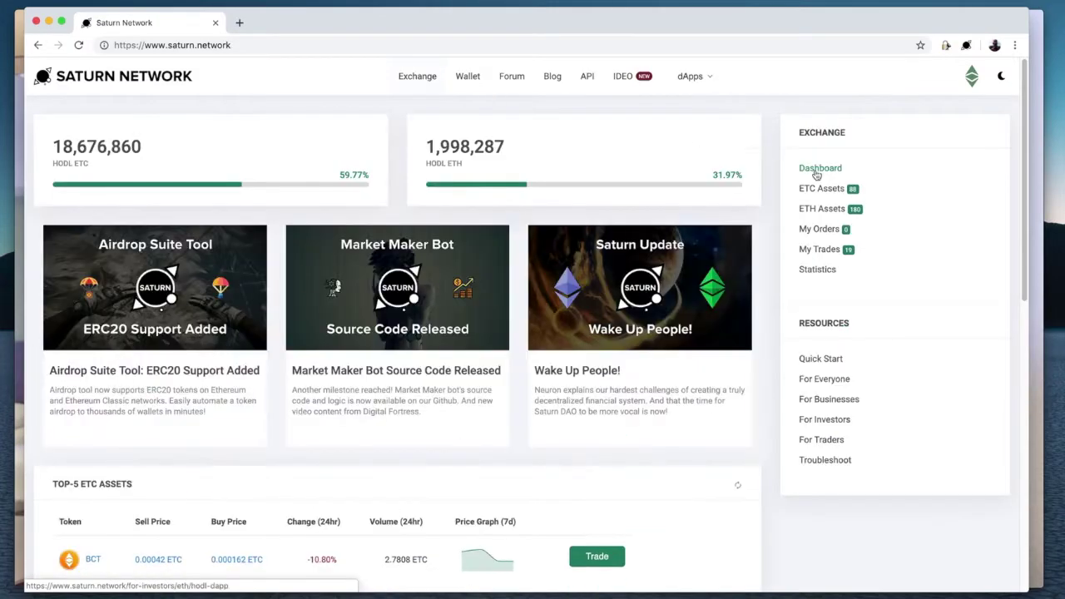
click(819, 211)
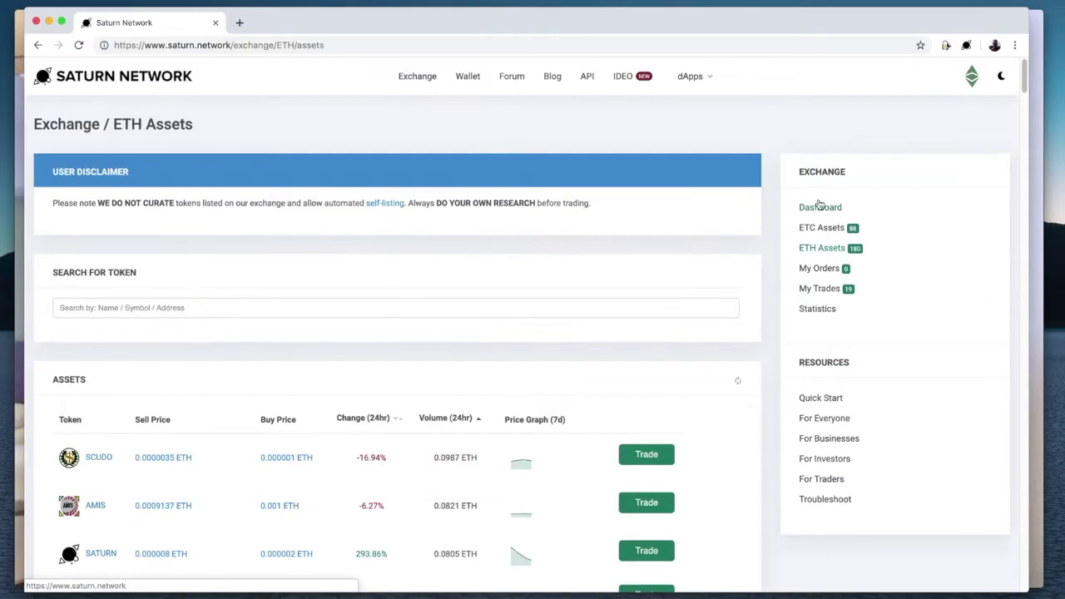
click(817, 231)
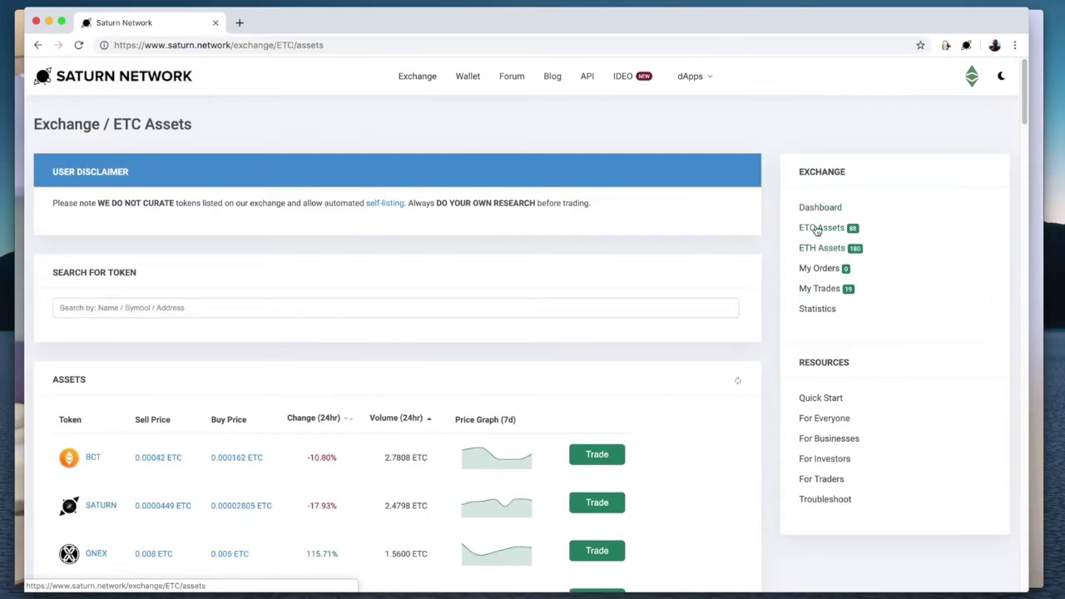
scroll(249, 414, down, 5)
scroll(250, 414, up, 1)
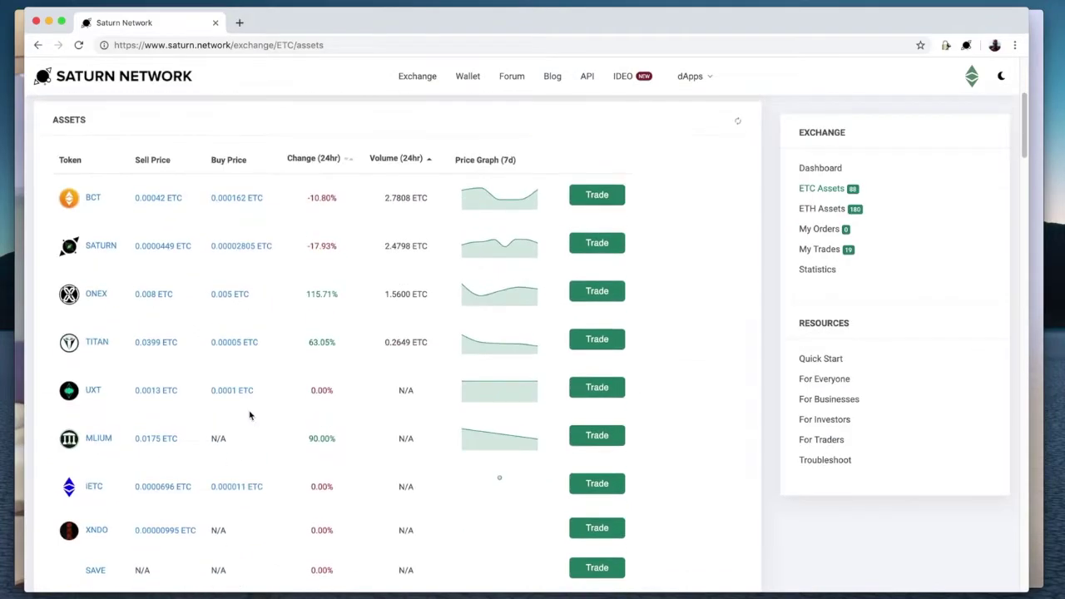
click(96, 201)
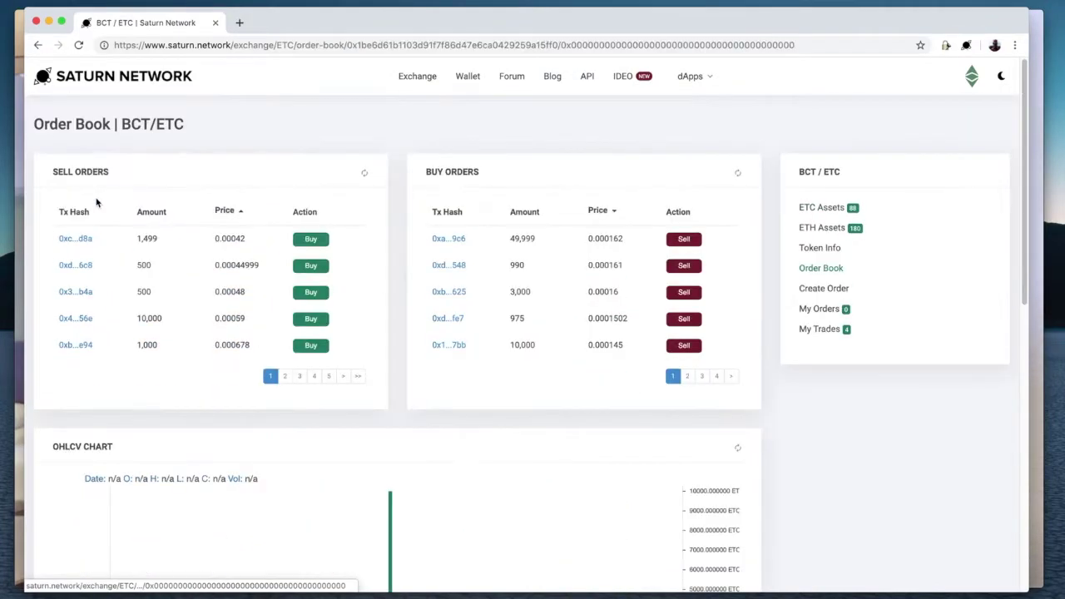
click(320, 248)
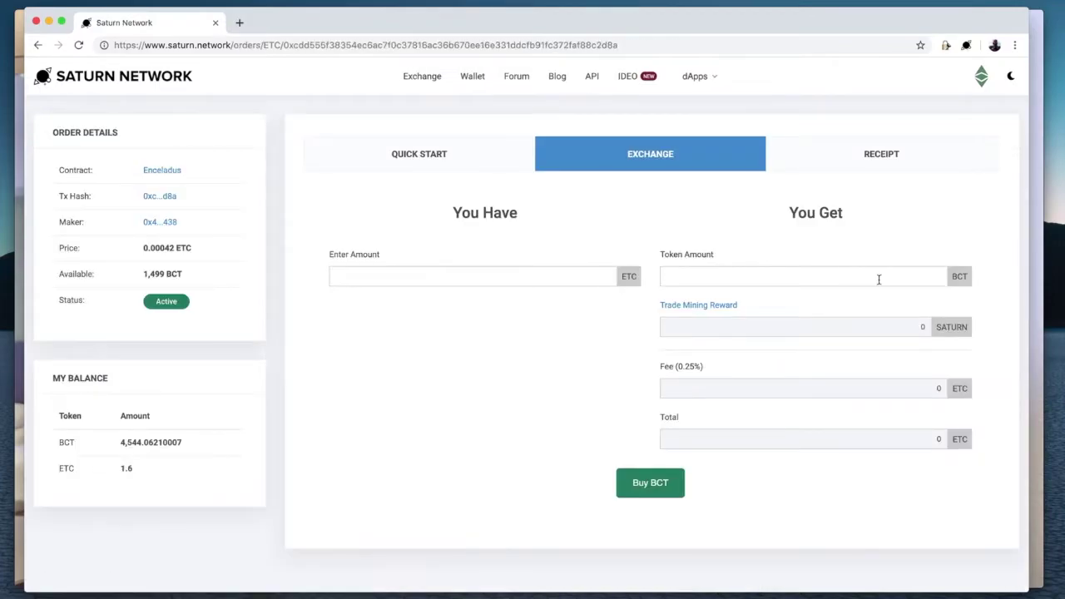
- Order 1 BCT for 0.00042 ETC from the cheapest sell order and place the purchase
click(938, 276)
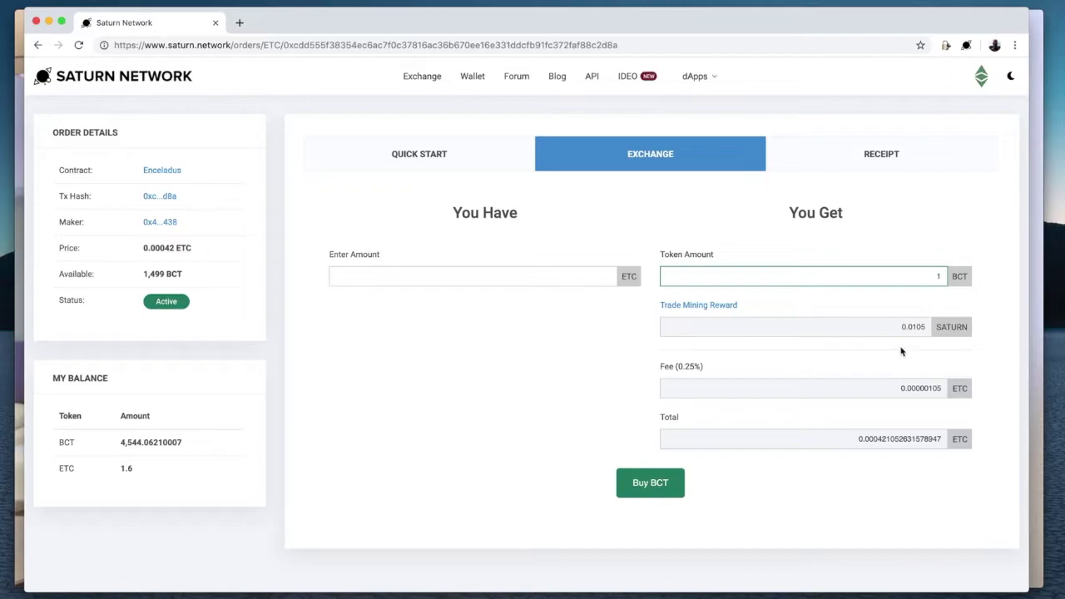
key(shift+Tab)
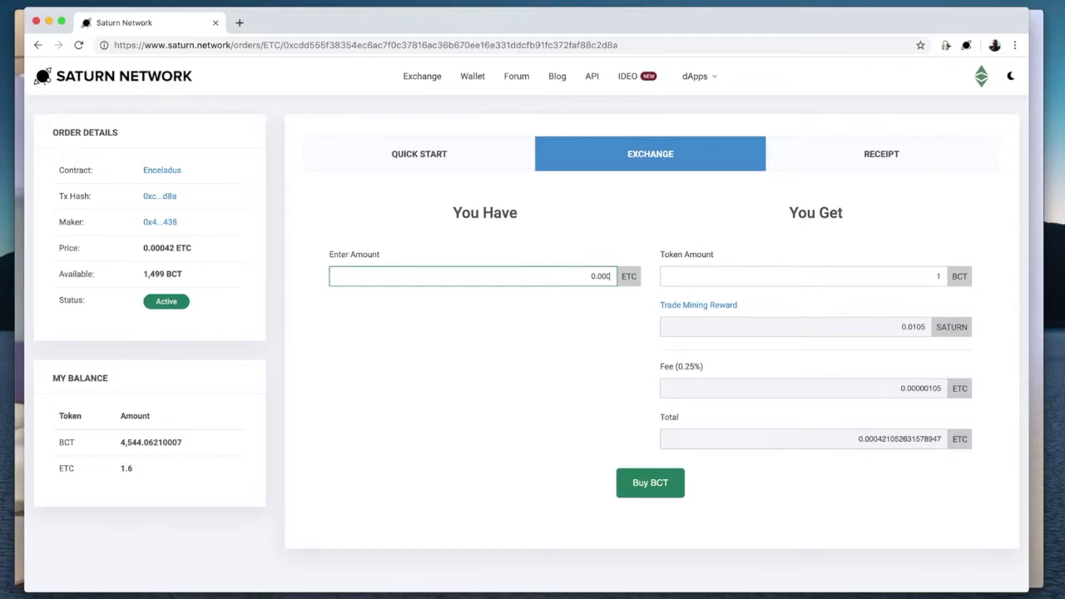
text(42)
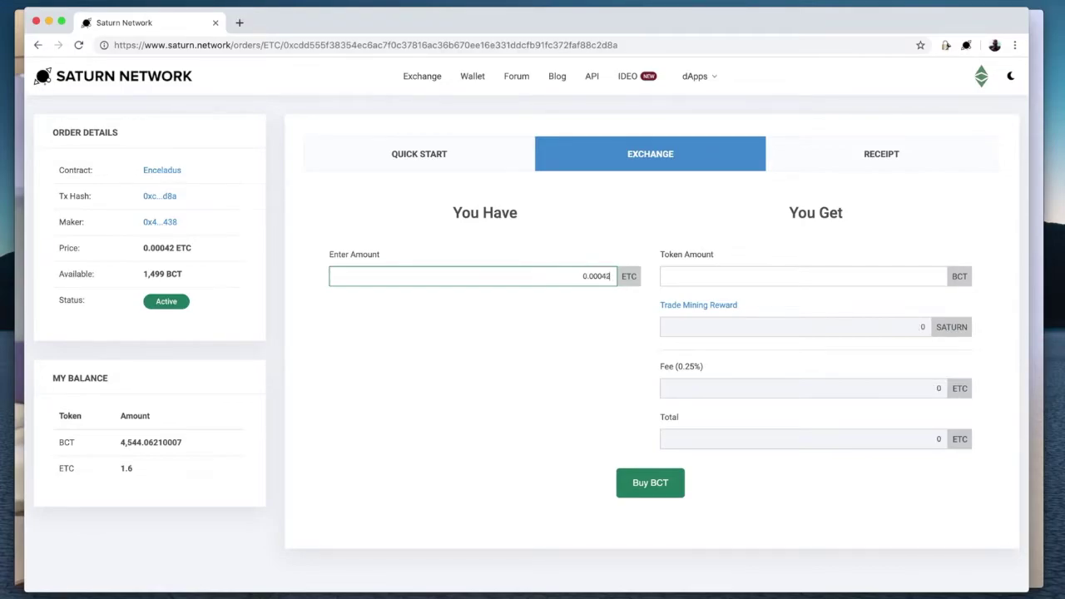
click(854, 292)
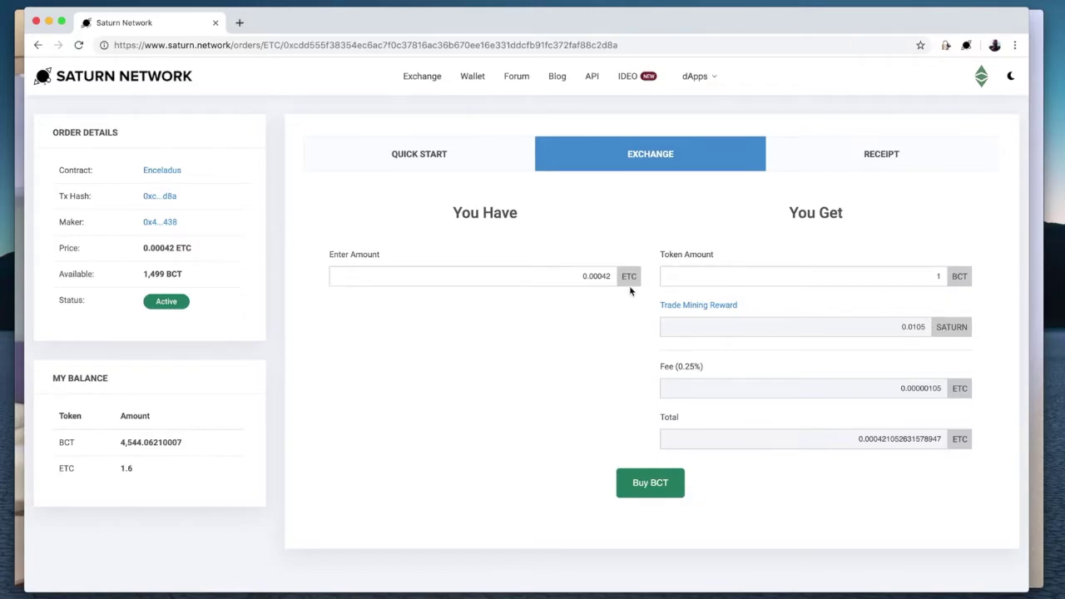
click(652, 483)
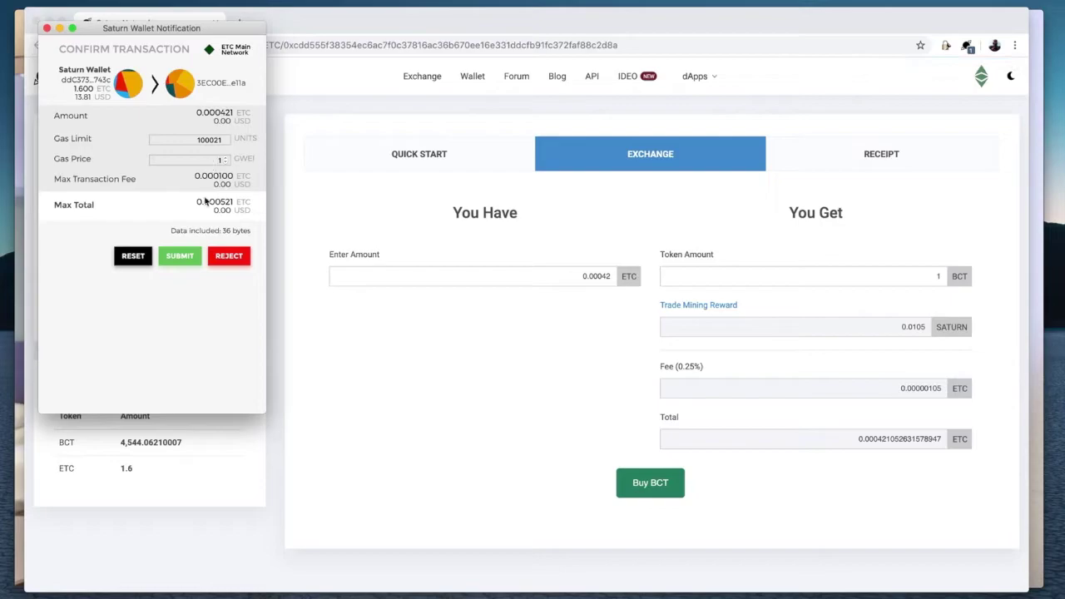
- Submit the 1 BCT purchase in Saturn Wallet and open the wallet to check balances
click(180, 257)
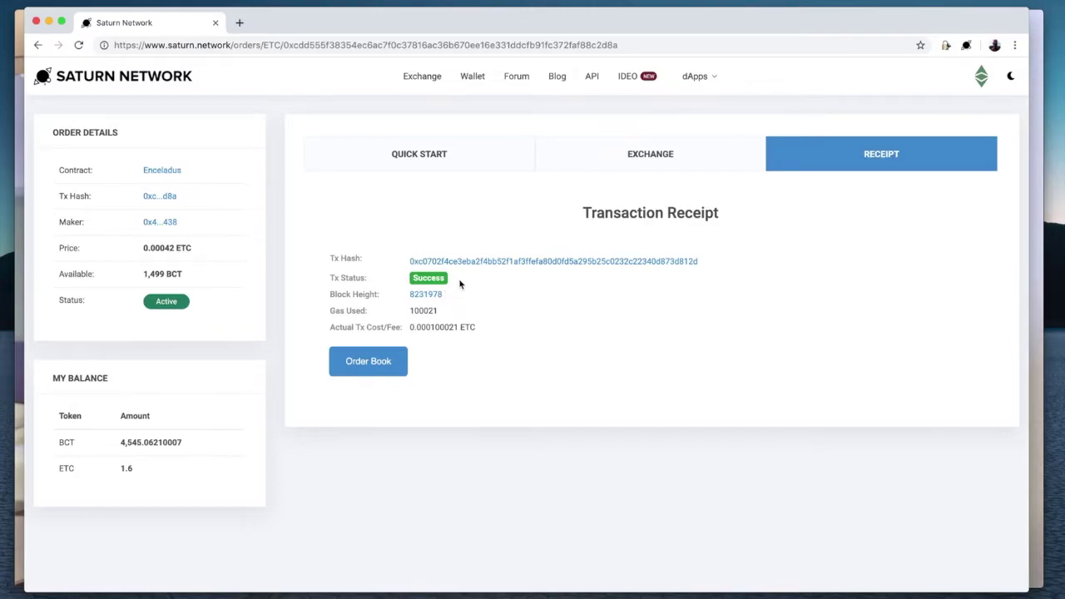
click(967, 46)
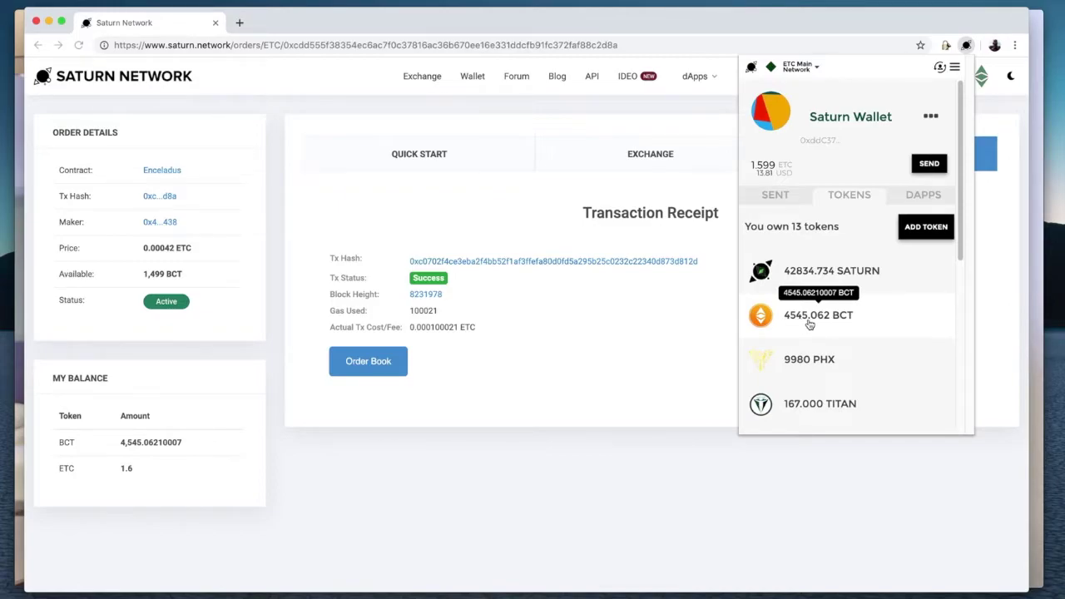
- Check BCT in the wallet, then return to the order book and sell into the 0.000162 ETC buy order
click(810, 325)
click(791, 93)
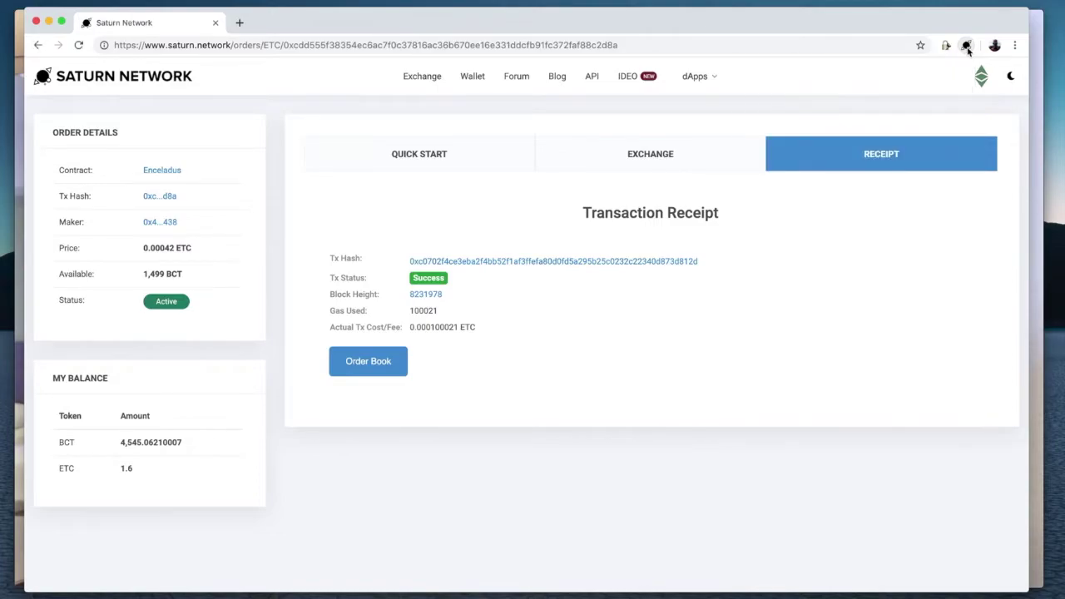
click(38, 45)
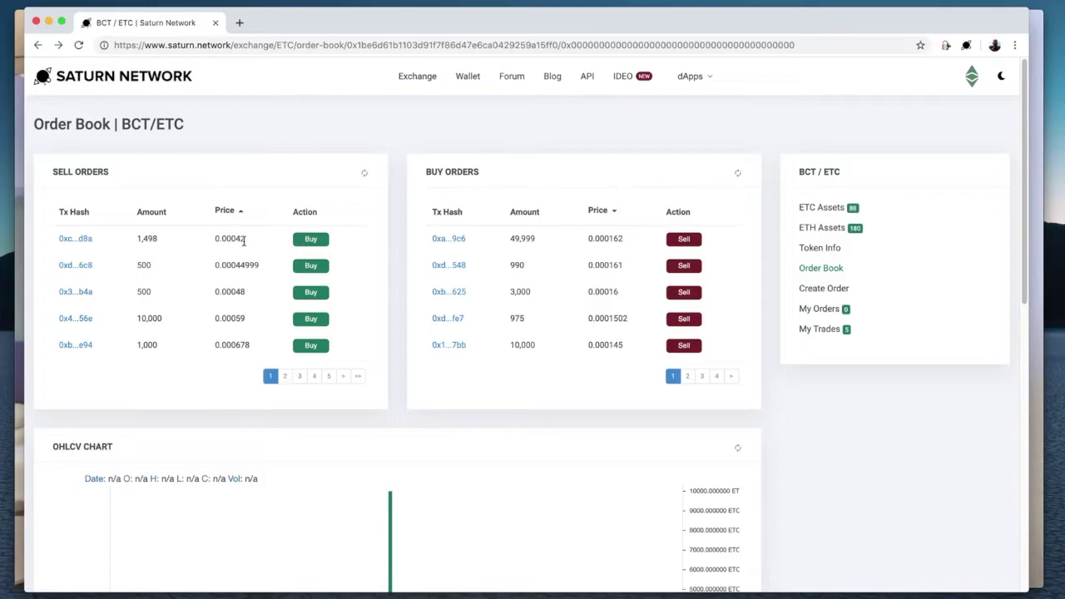
click(694, 241)
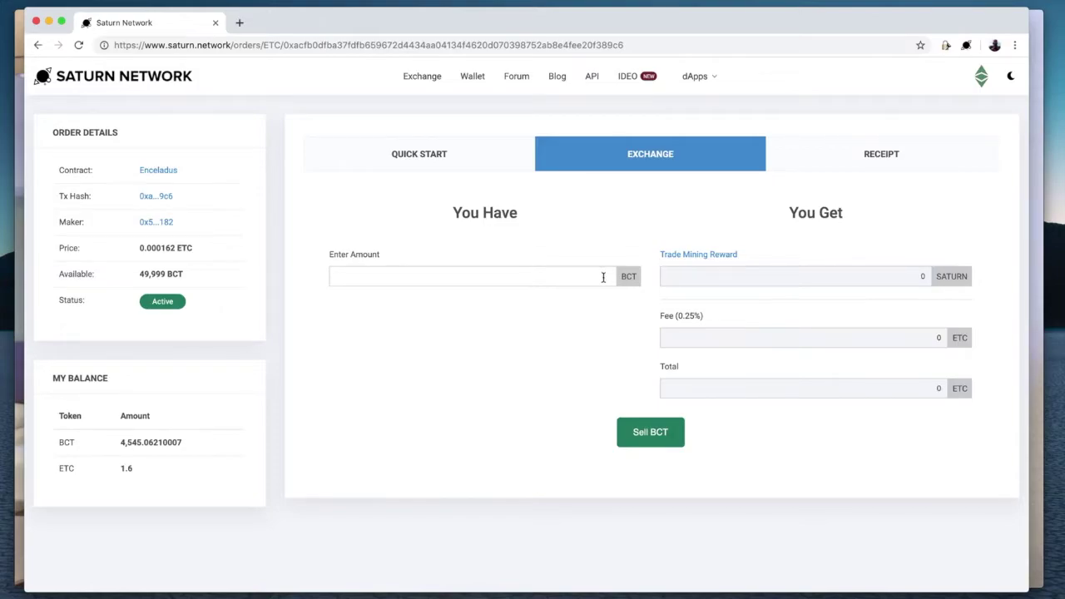
click(603, 277)
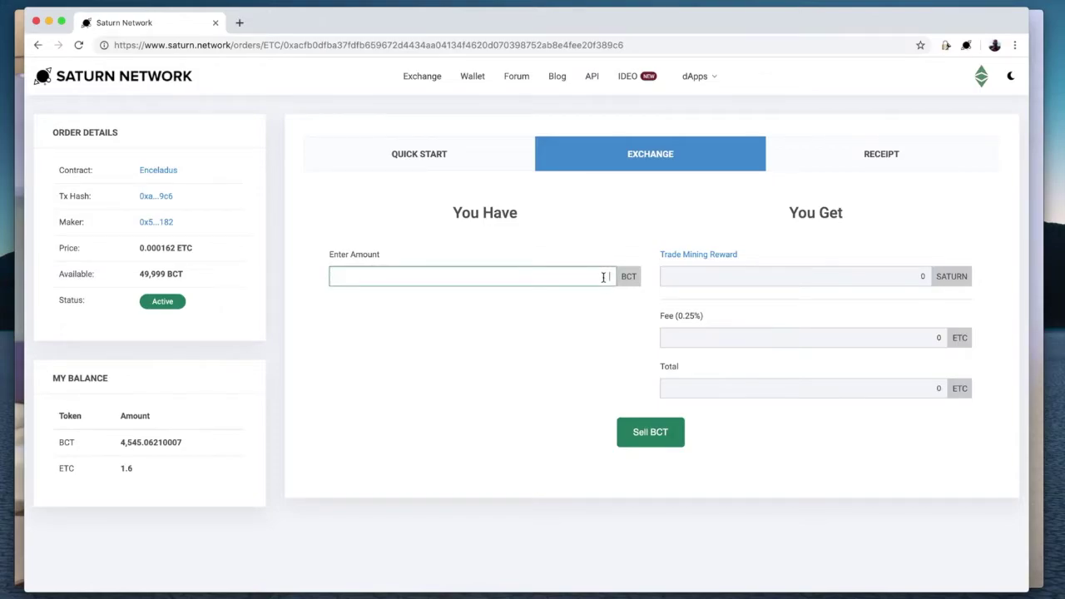
- Sell 1 BCT into the 0.000162 ETC buy order and approve it in the wallet
click(782, 269)
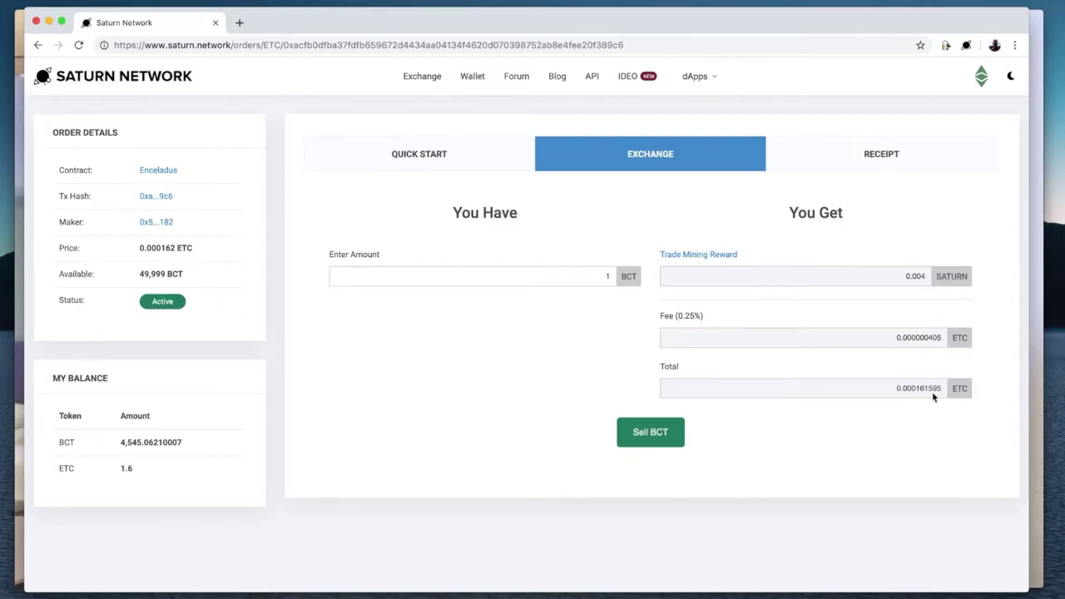
click(656, 432)
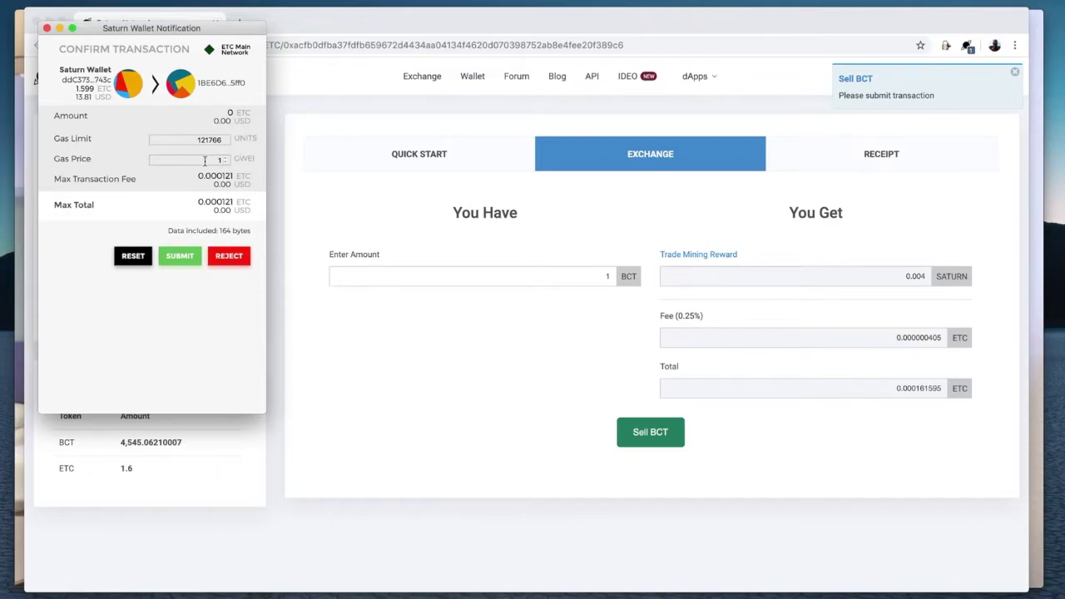
click(181, 254)
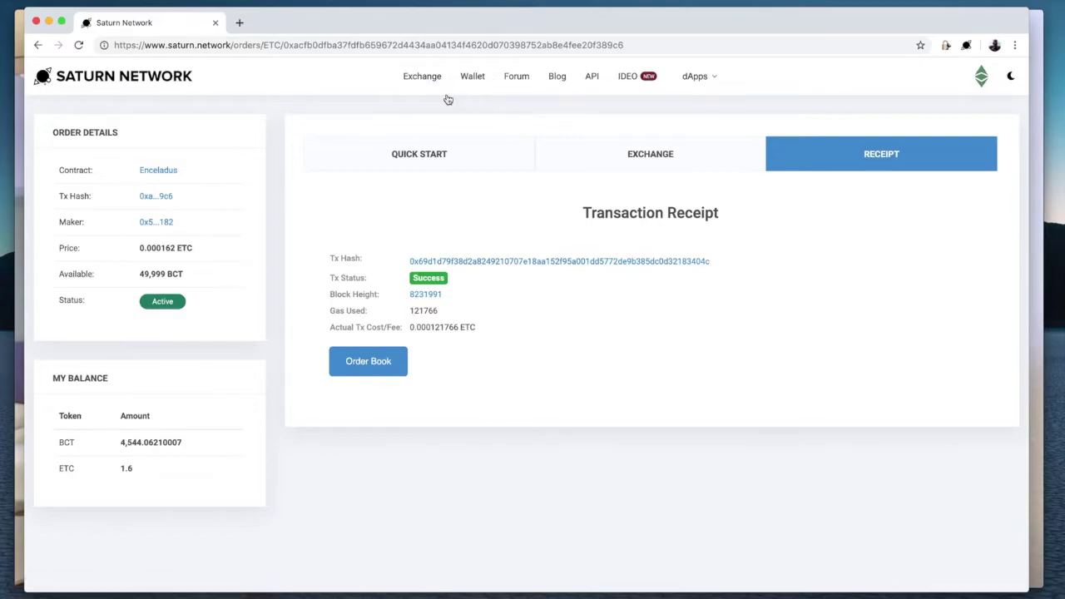
- Return to the BCT/ETC order book and highlight the 0.00042 ETC lowest ask
click(37, 44)
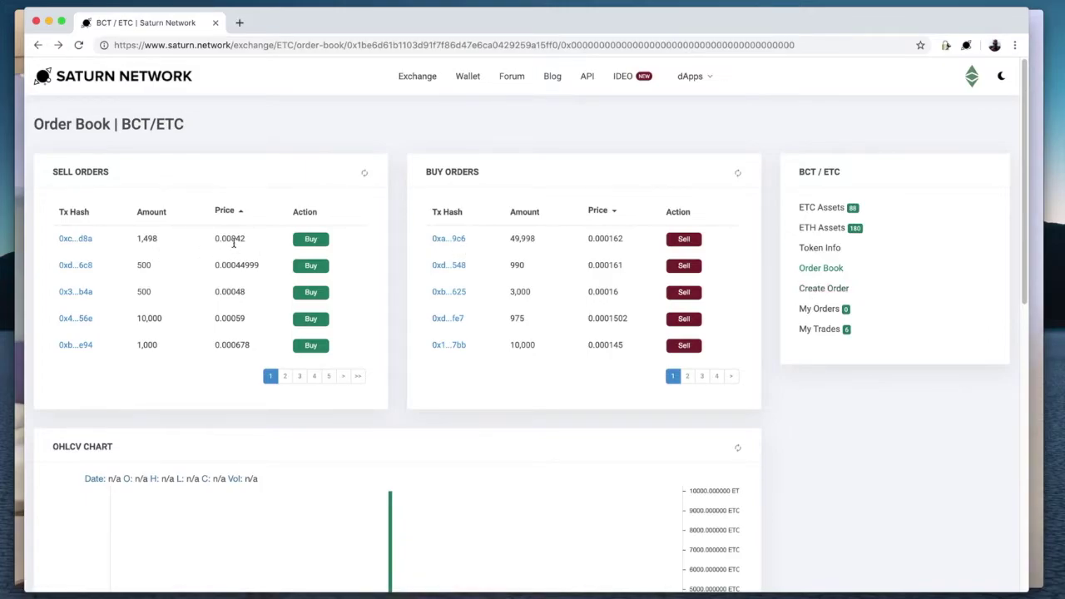
drag(247, 242, 215, 240)
- Create a BCT/ETC sell order for 1 BCT at 0.00041 ETC and send it for signing
click(246, 247)
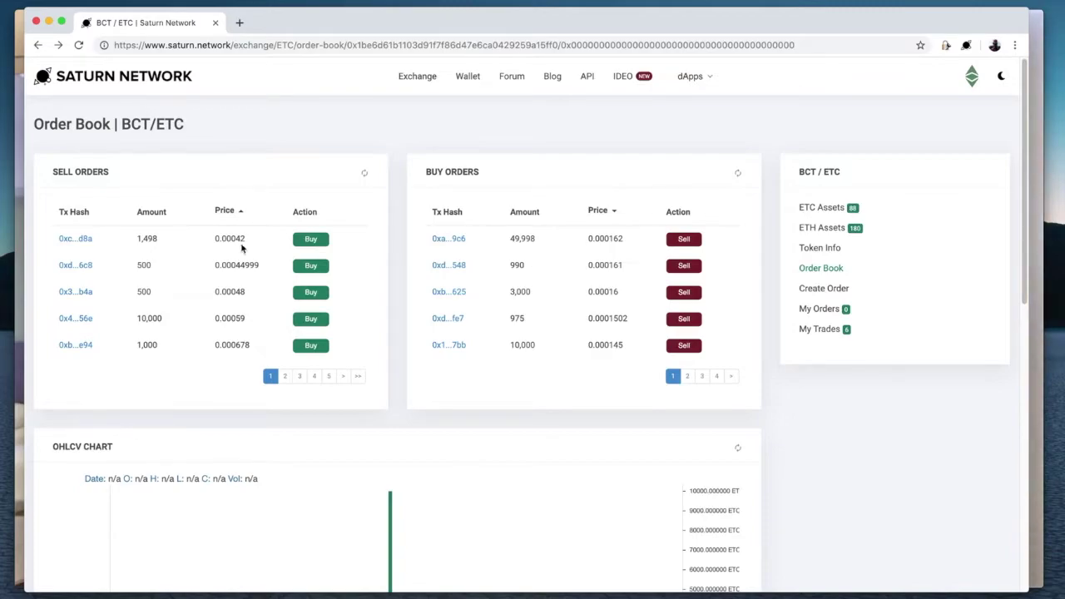
click(824, 289)
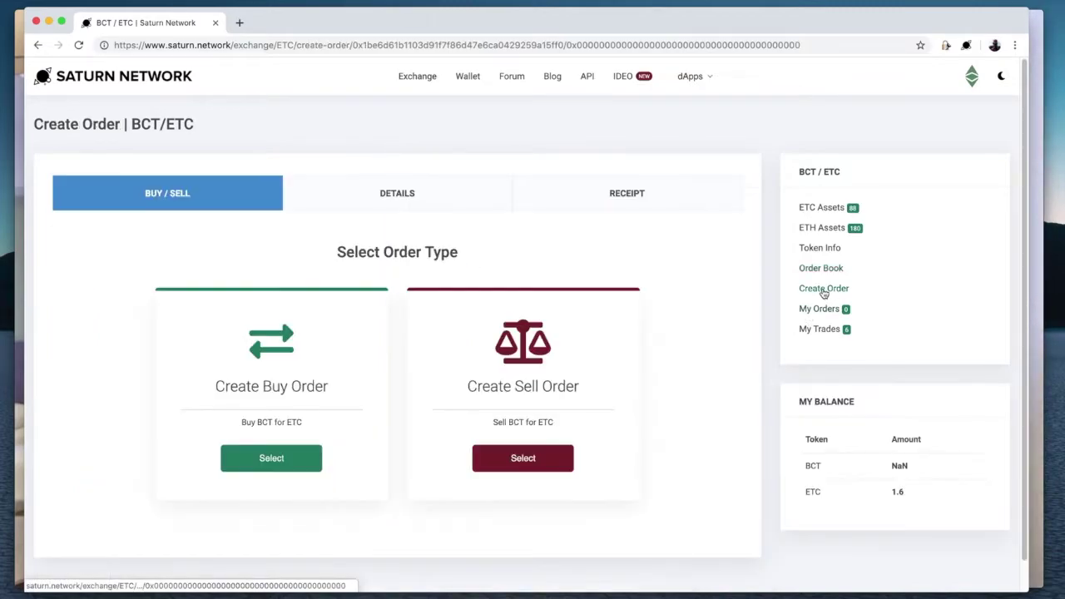
click(523, 459)
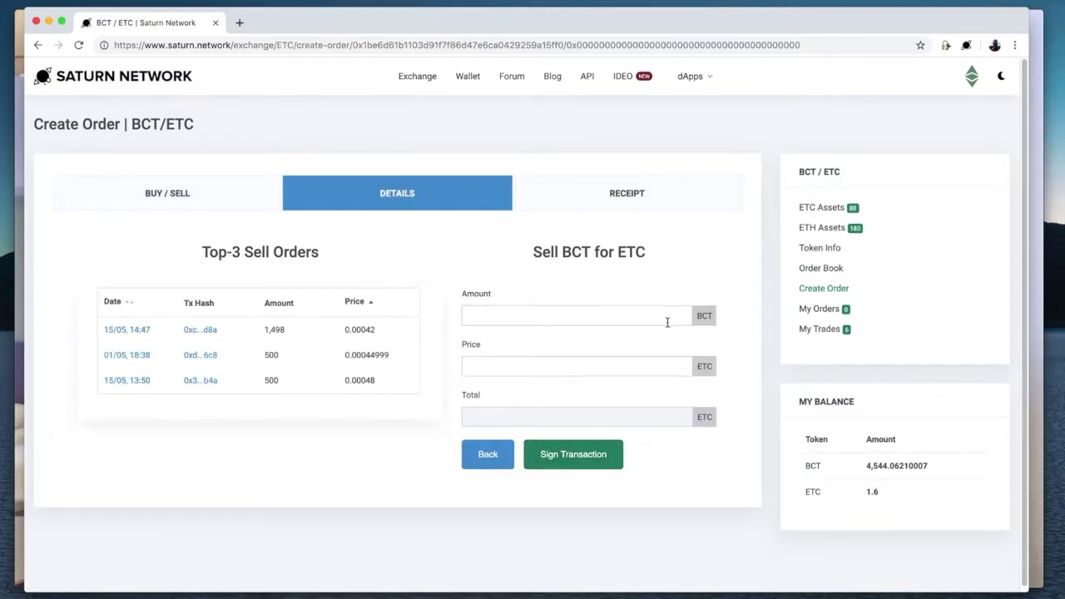
click(667, 320)
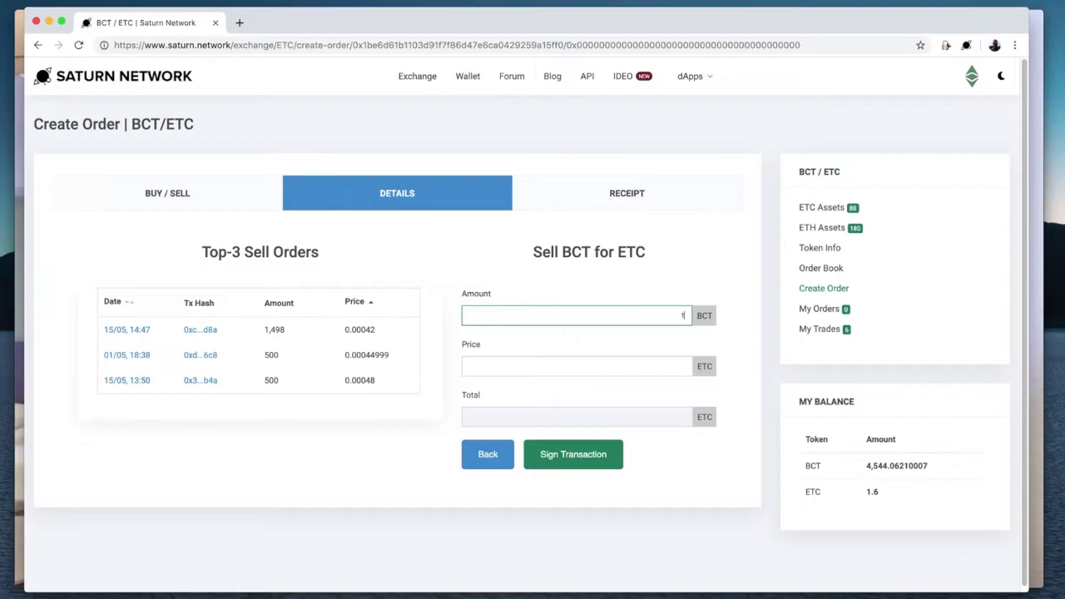
click(685, 366)
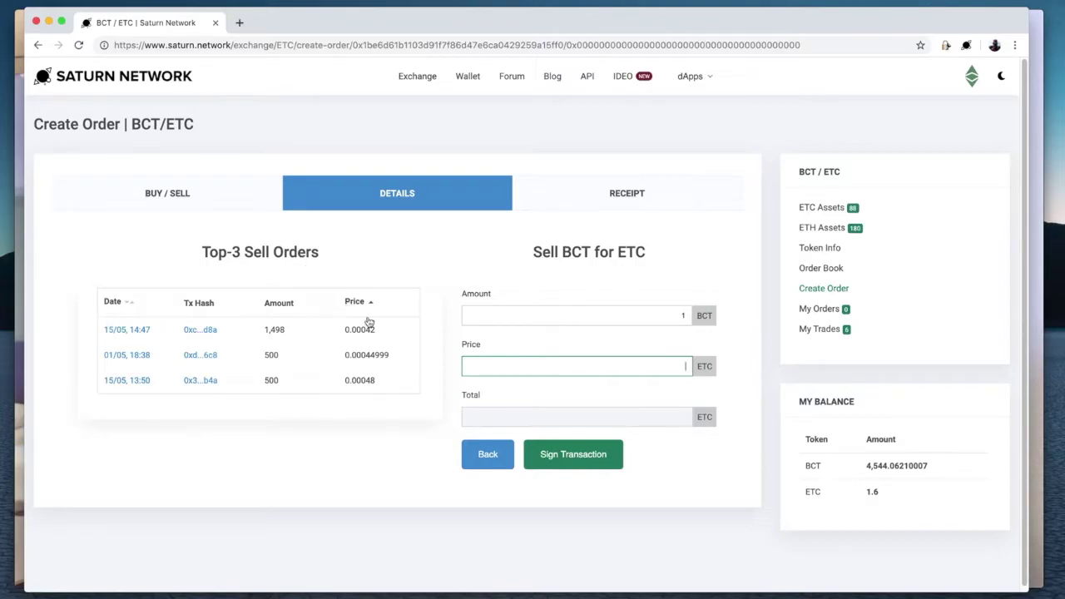
drag(380, 333, 343, 335)
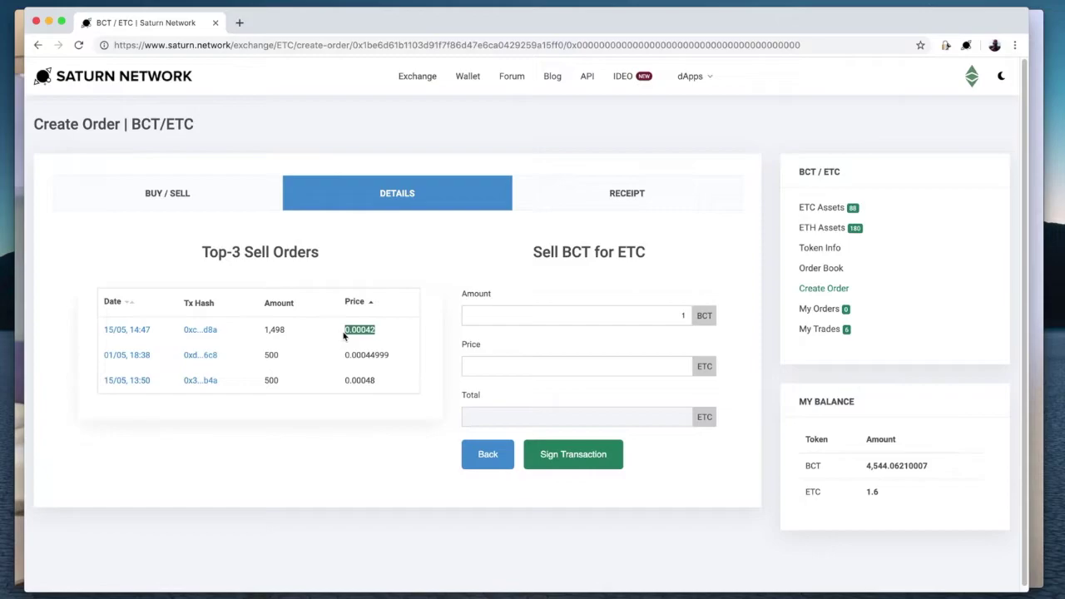
click(664, 364)
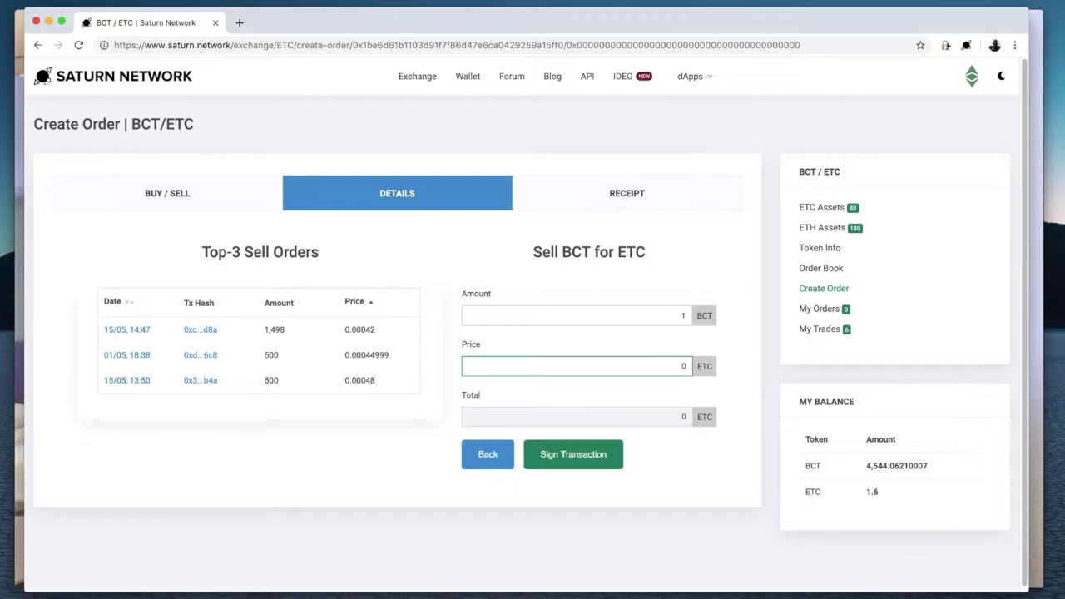
text(0.00041)
click(572, 453)
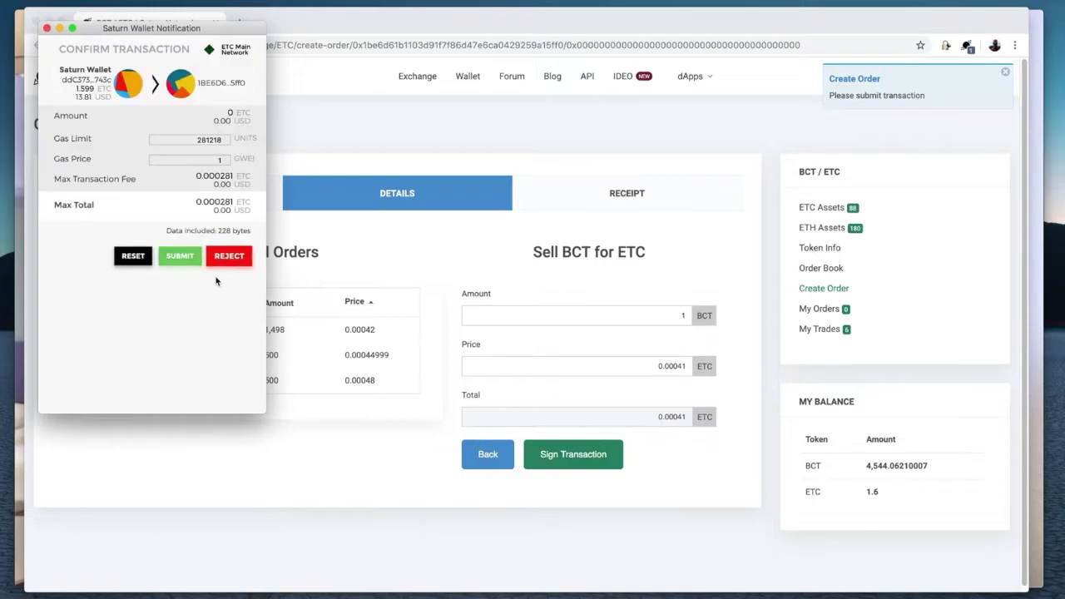
- Approve the 1 BCT sell order at 0.00041 ETC in Saturn Wallet and view it under My Orders
click(179, 257)
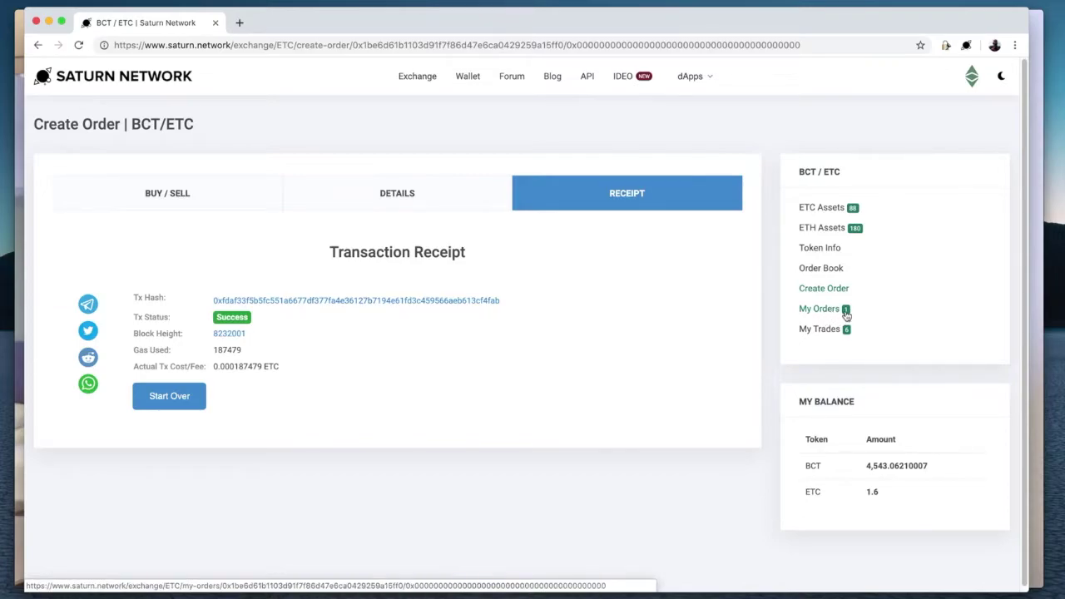
click(820, 310)
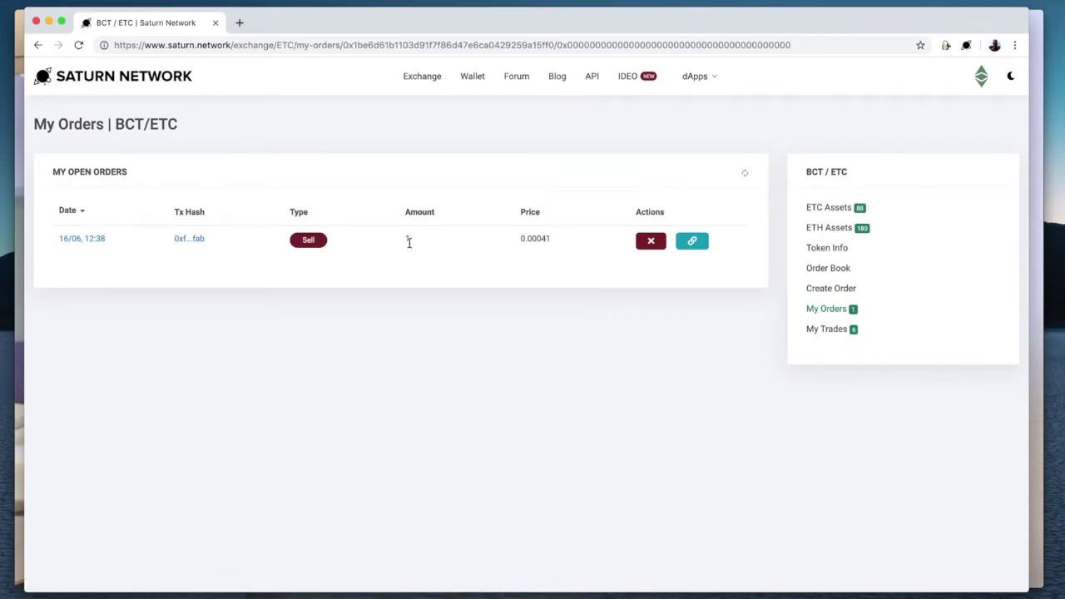
- Open BCT from the ETC Assets list and highlight the new 1 BCT sell at 0.00041
click(823, 210)
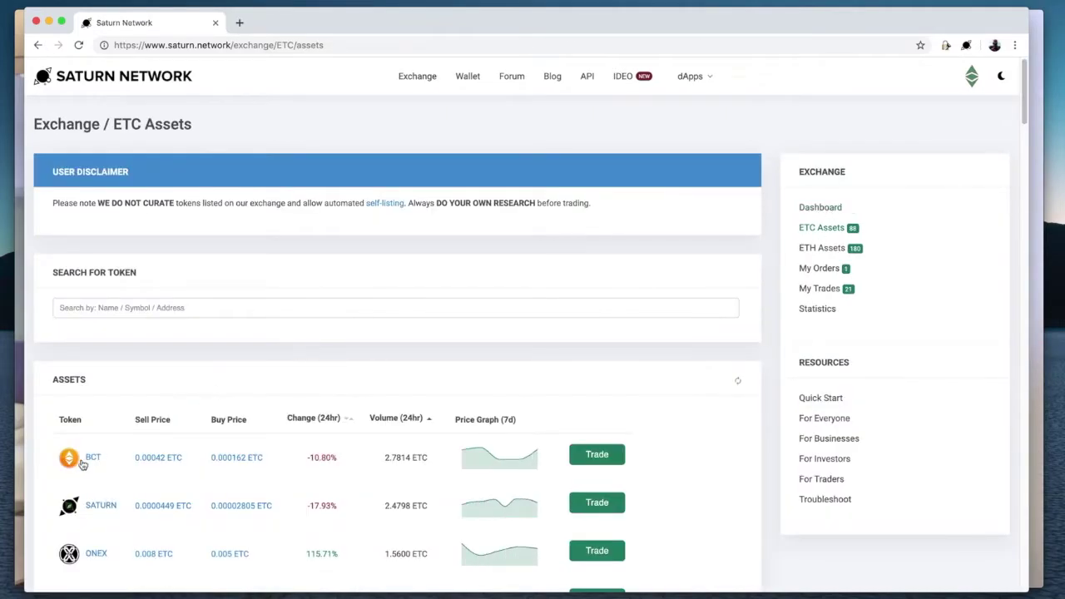
click(90, 460)
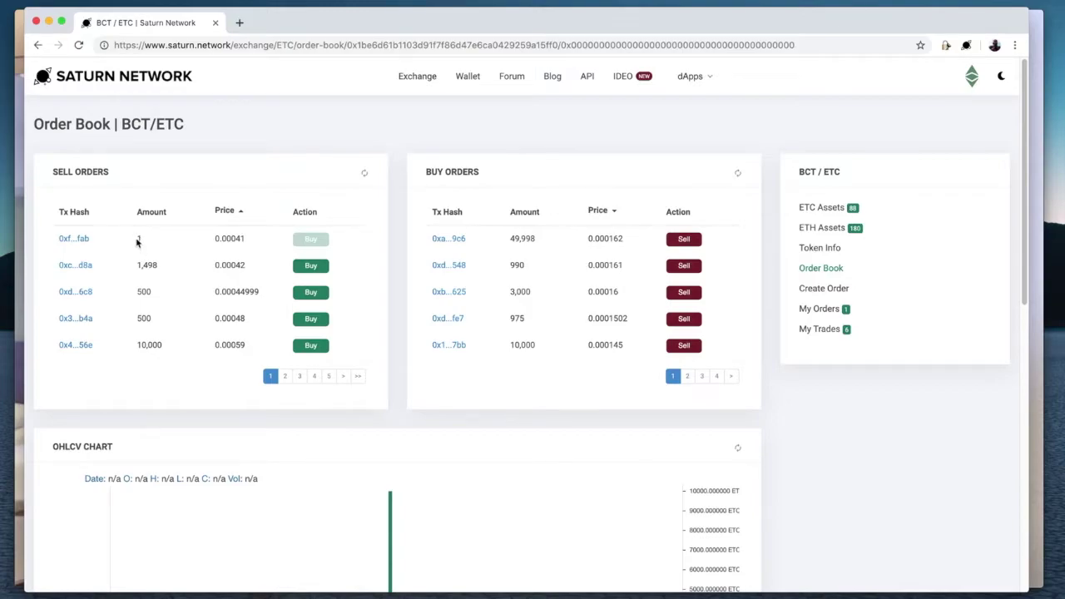
drag(138, 242, 229, 249)
- Fill in a buy order for 1 BCT at 0.000163 ETC, just above the 0.000162 best bid, and sign it
click(826, 291)
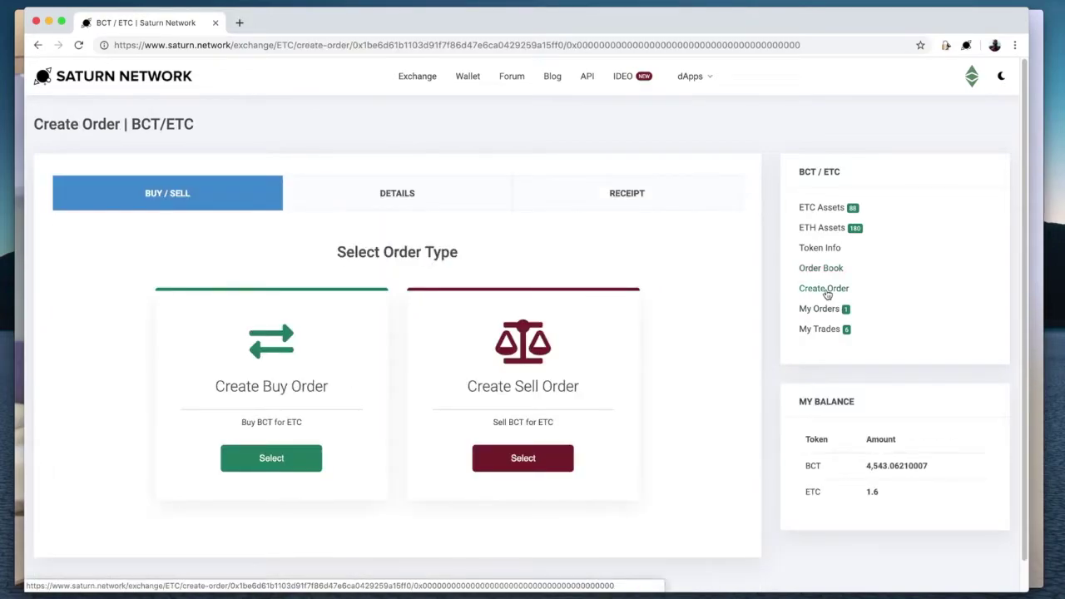
click(277, 459)
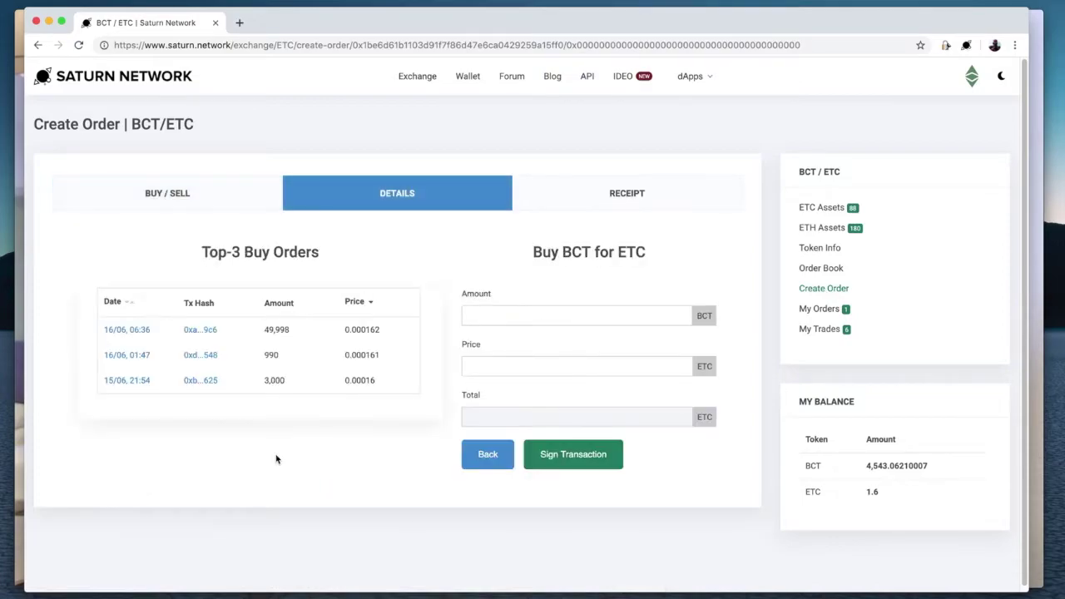
click(672, 311)
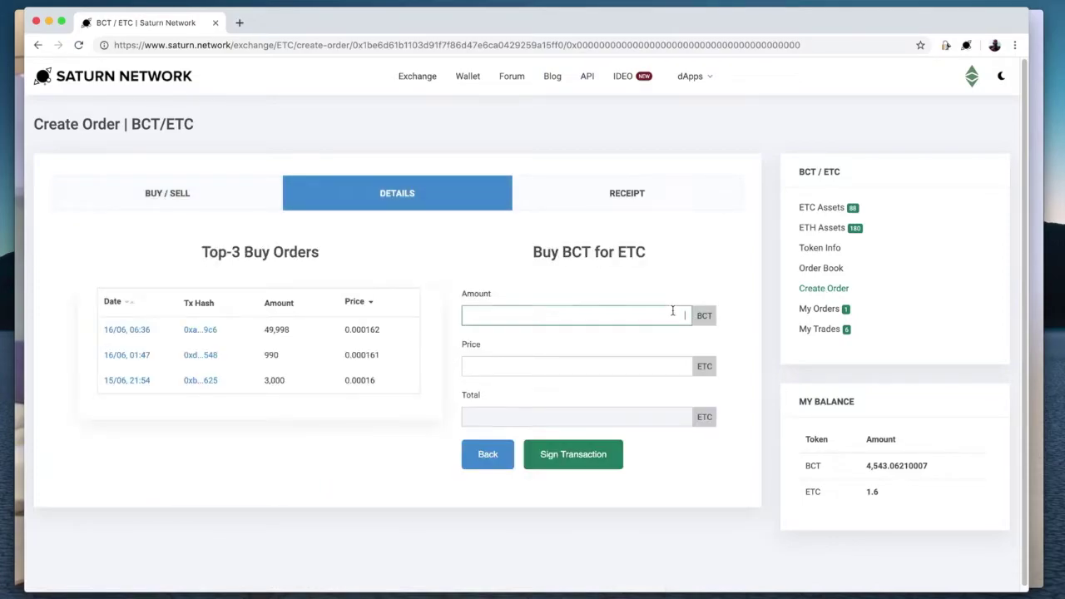
click(680, 366)
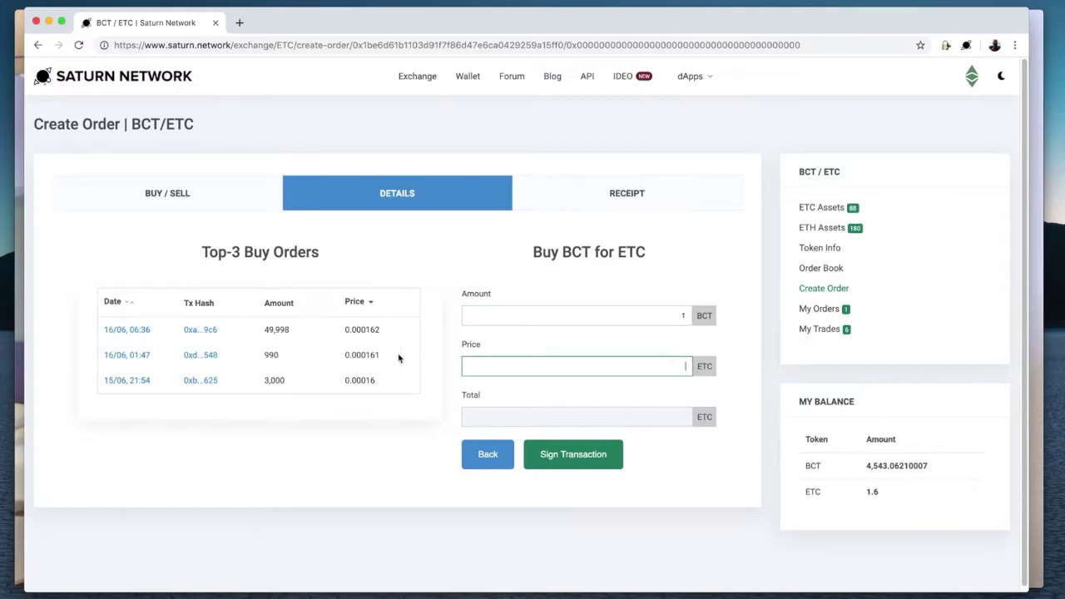
drag(345, 330, 393, 334)
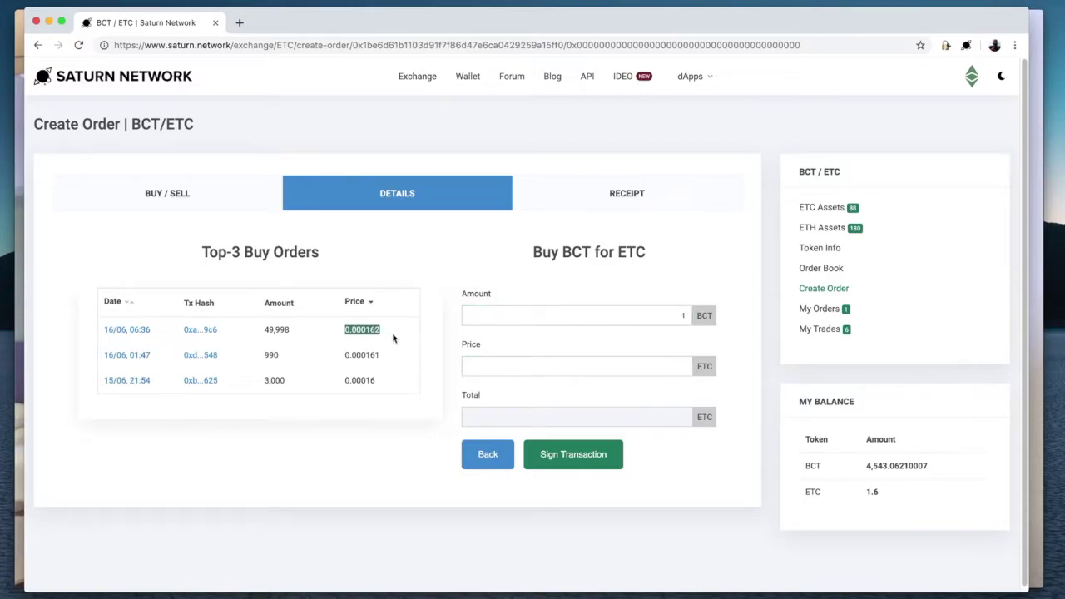
click(392, 335)
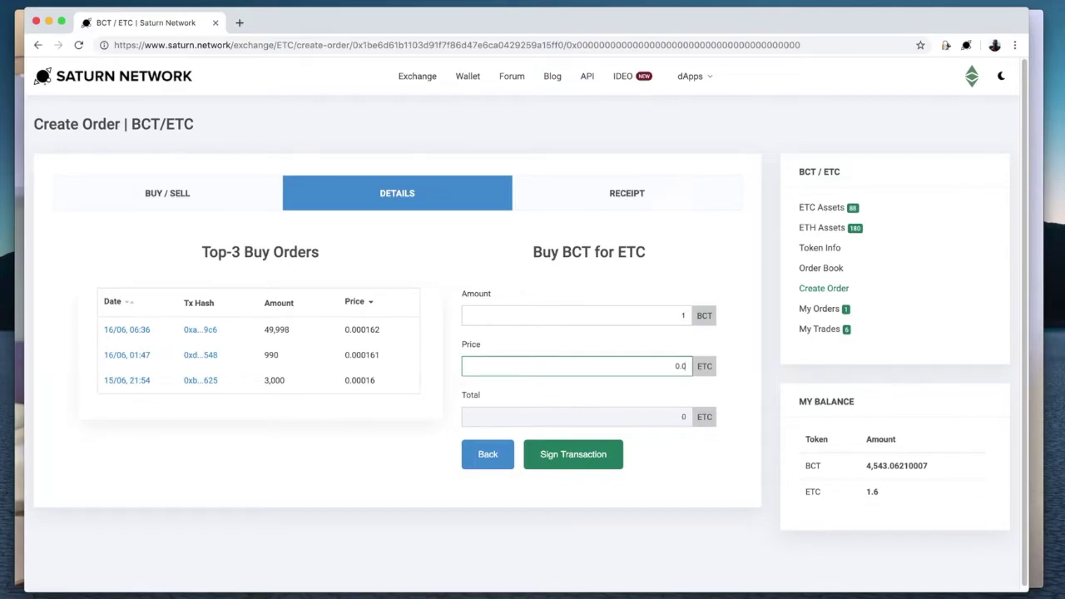
text(163)
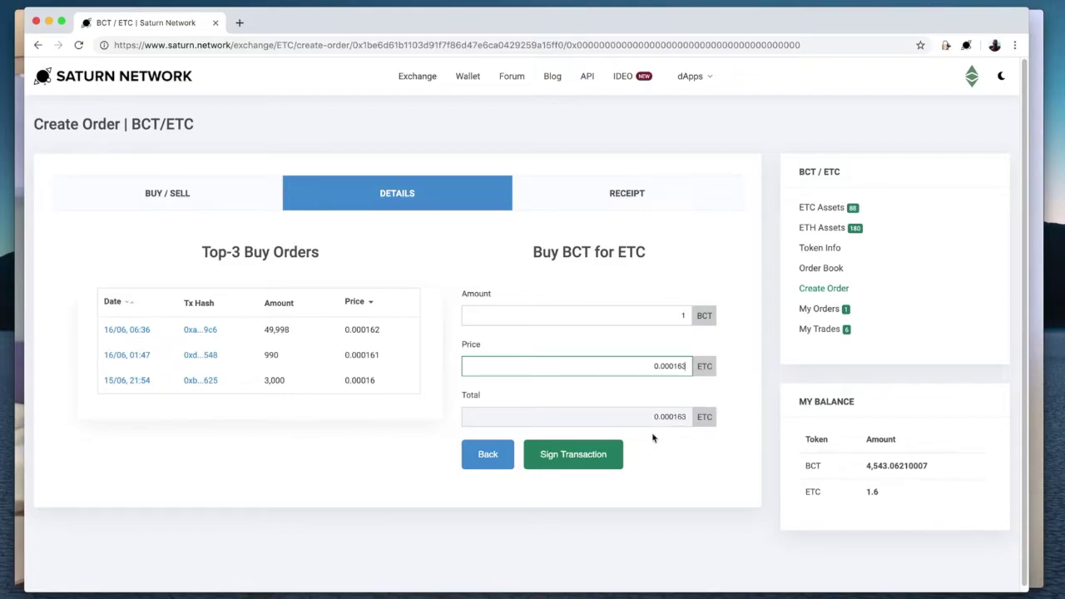
click(560, 462)
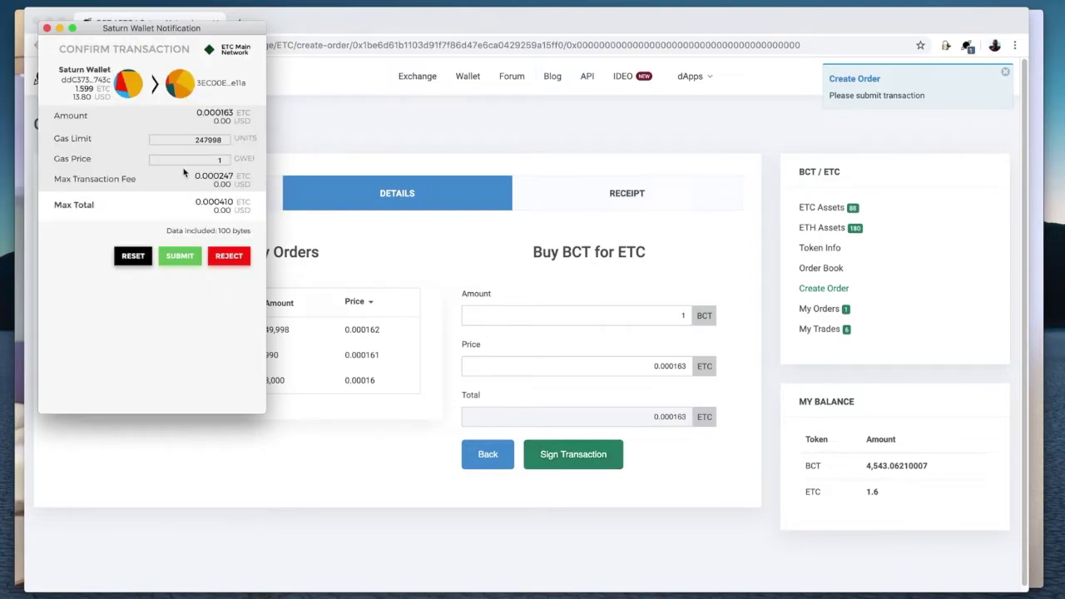
- Submit the 0.000163 ETC buy in Saturn Wallet, then list both open BCT orders in My Orders
click(179, 255)
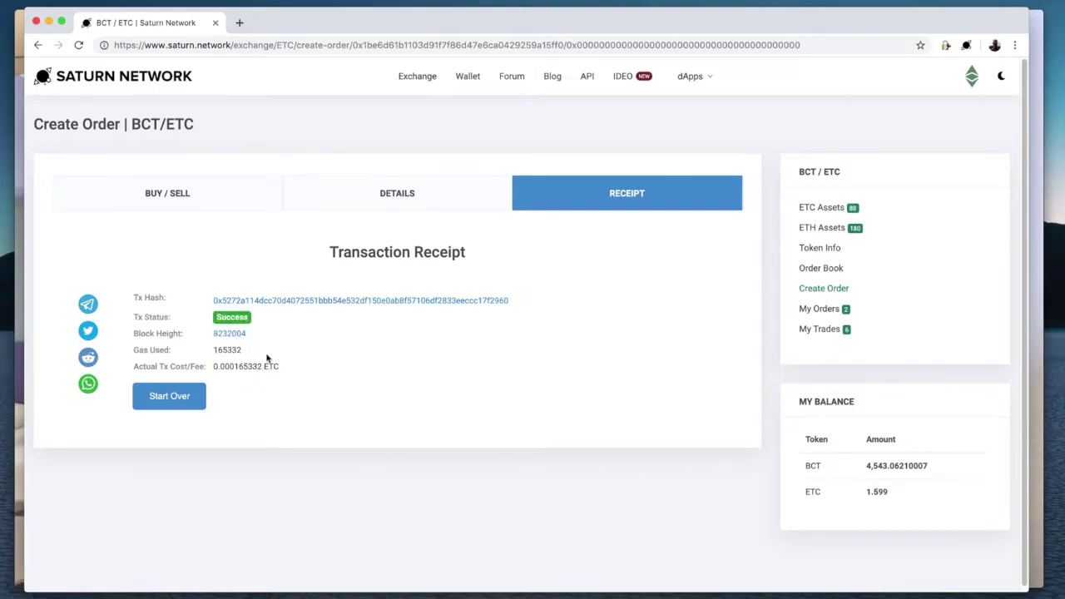
click(826, 309)
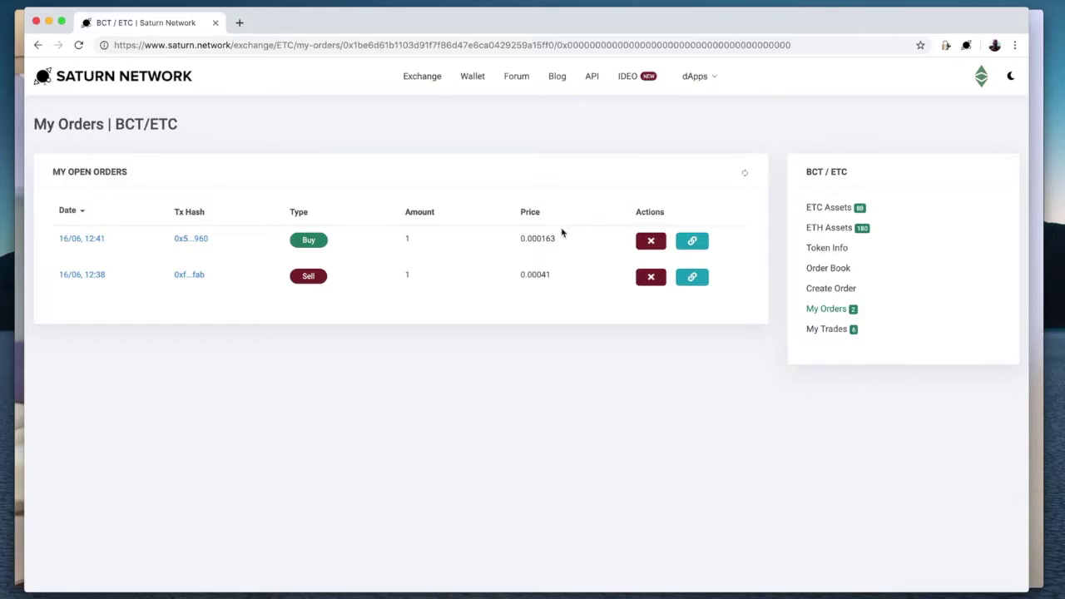
- Open the BCT/ETC order book from ETC Assets, then return to the list quoting BCT at 0.000163
click(832, 209)
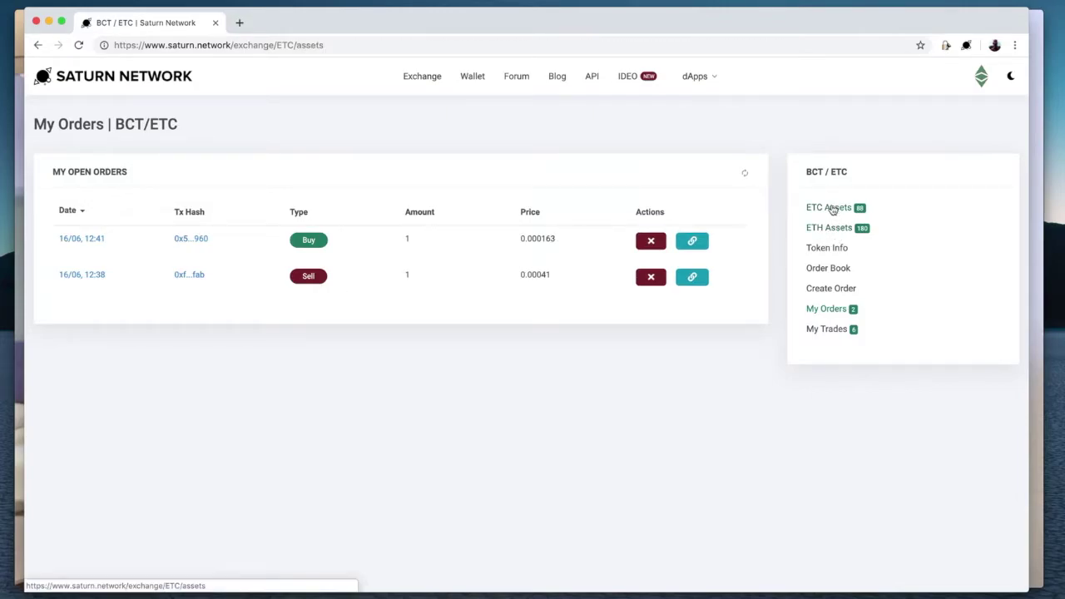
scroll(376, 375, down, 5)
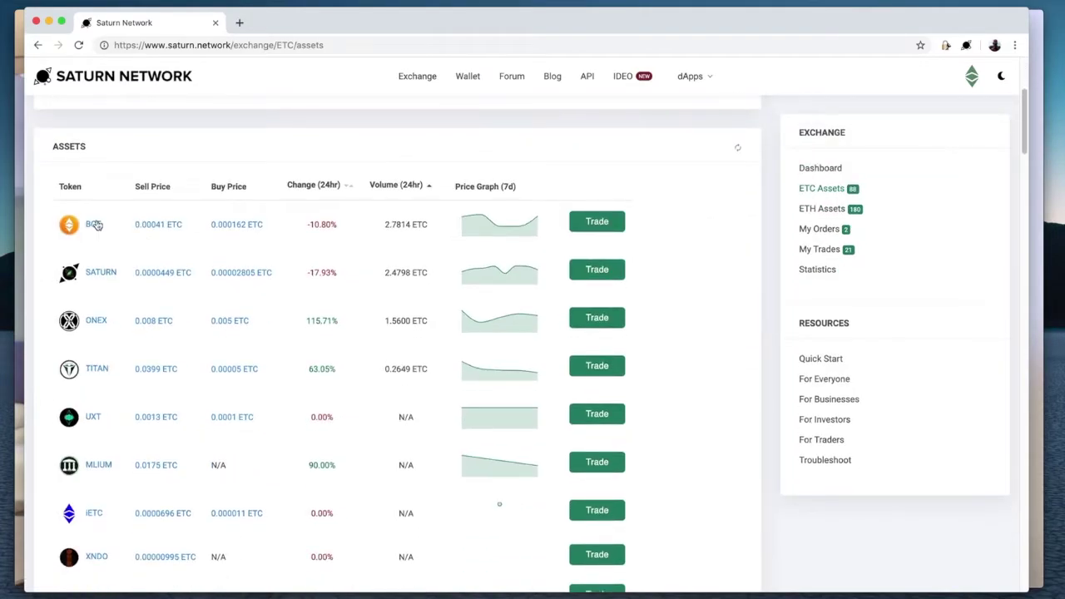
click(93, 225)
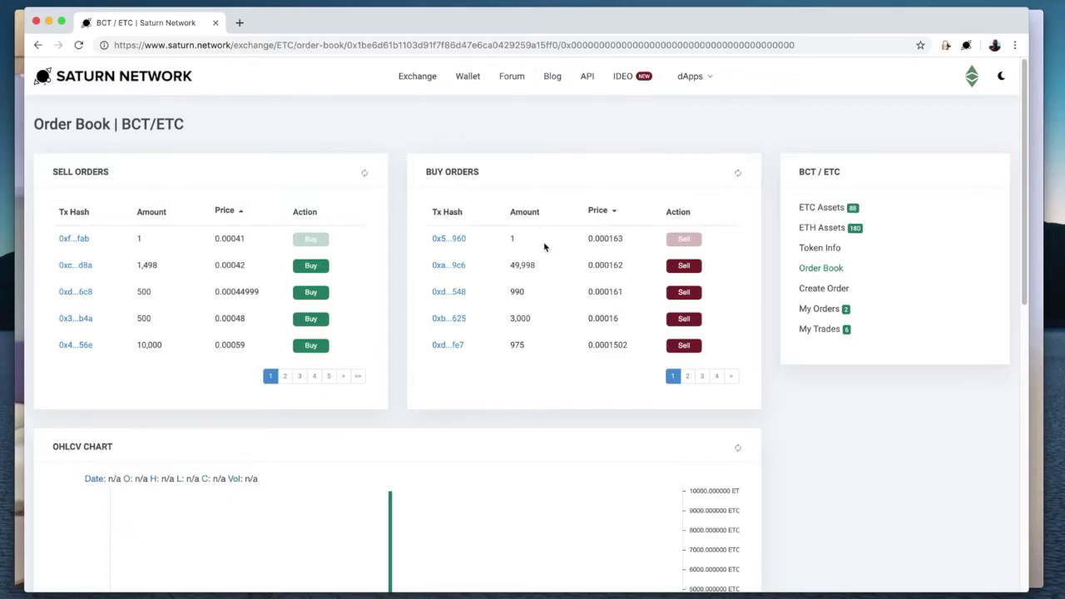
click(819, 208)
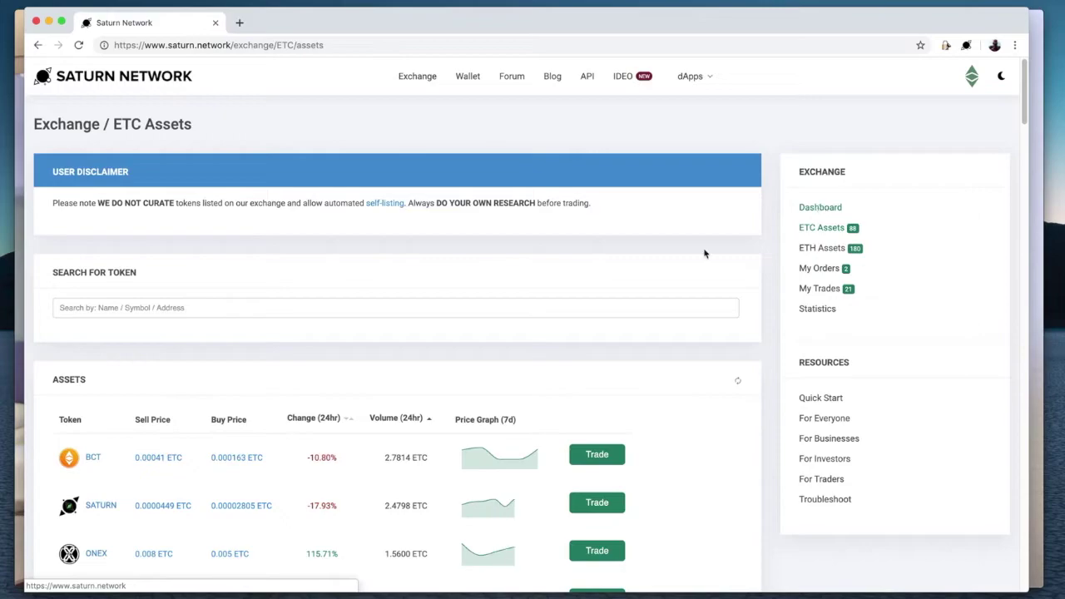
- Open BCT's token info, highlight its ERC223 standard, then go back to the BCT/ETC order book
scroll(325, 266, down, 4)
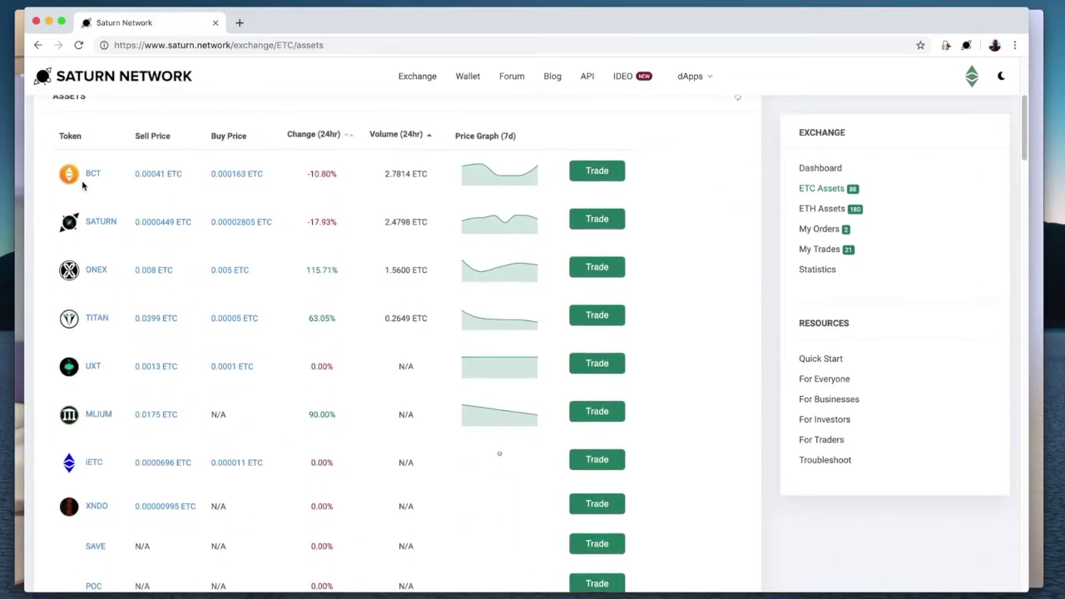
click(93, 175)
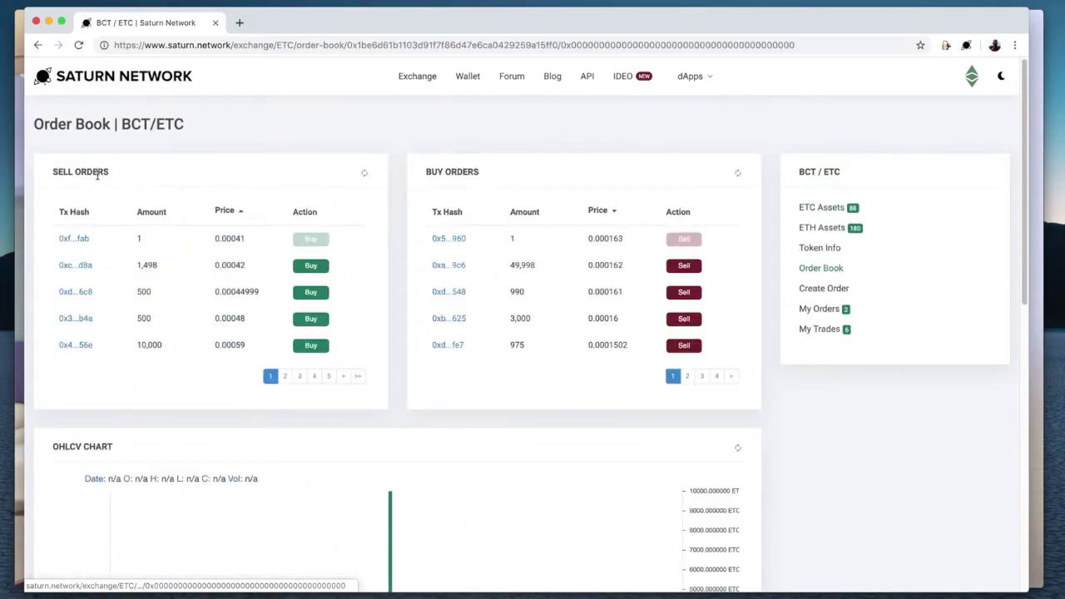
click(826, 248)
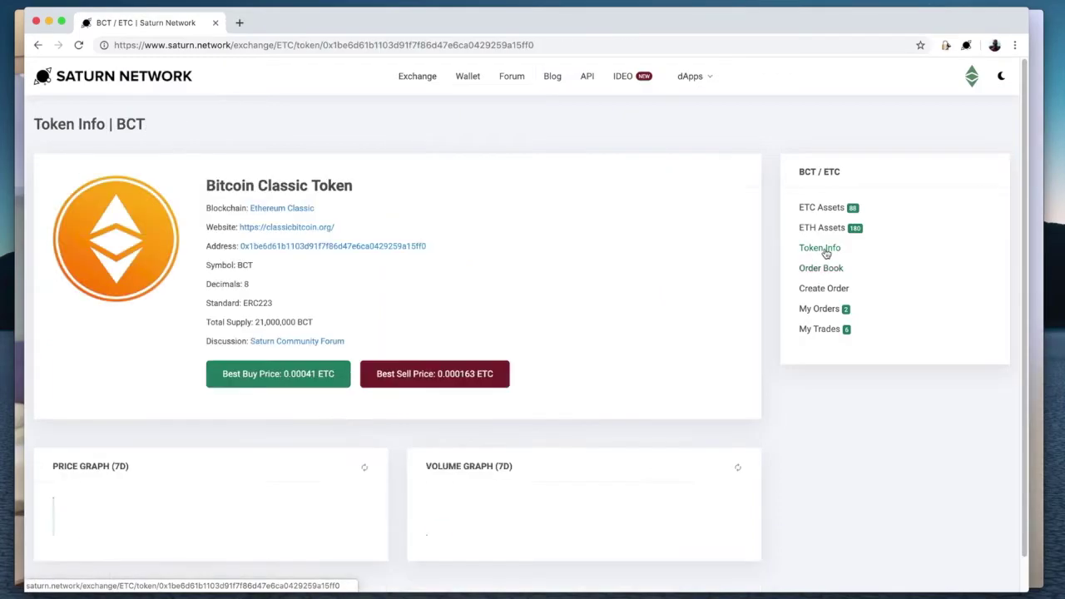
drag(277, 305, 237, 305)
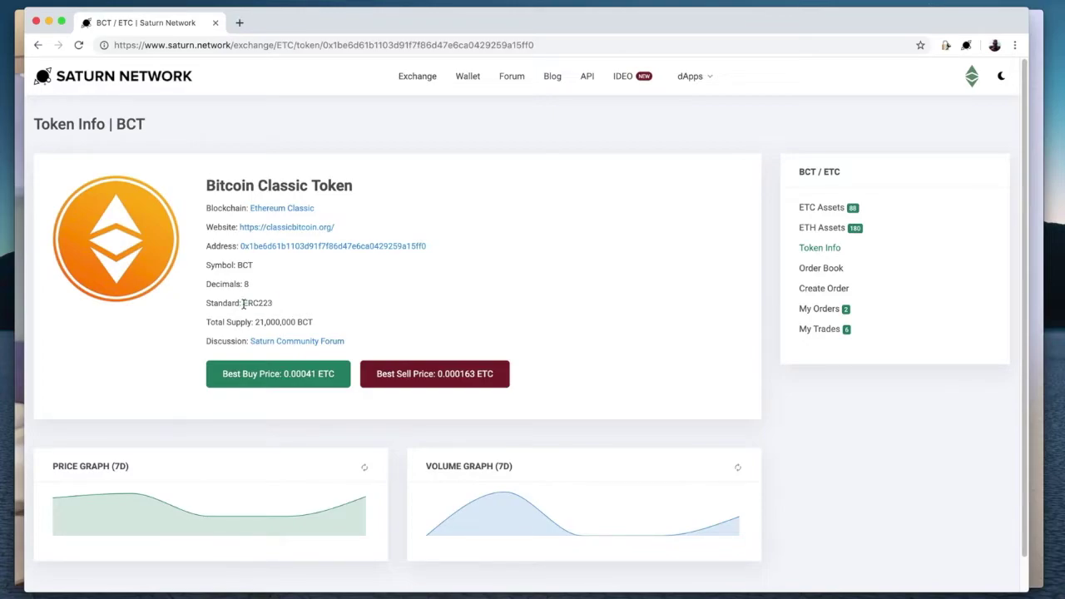
double_click(247, 304)
click(37, 45)
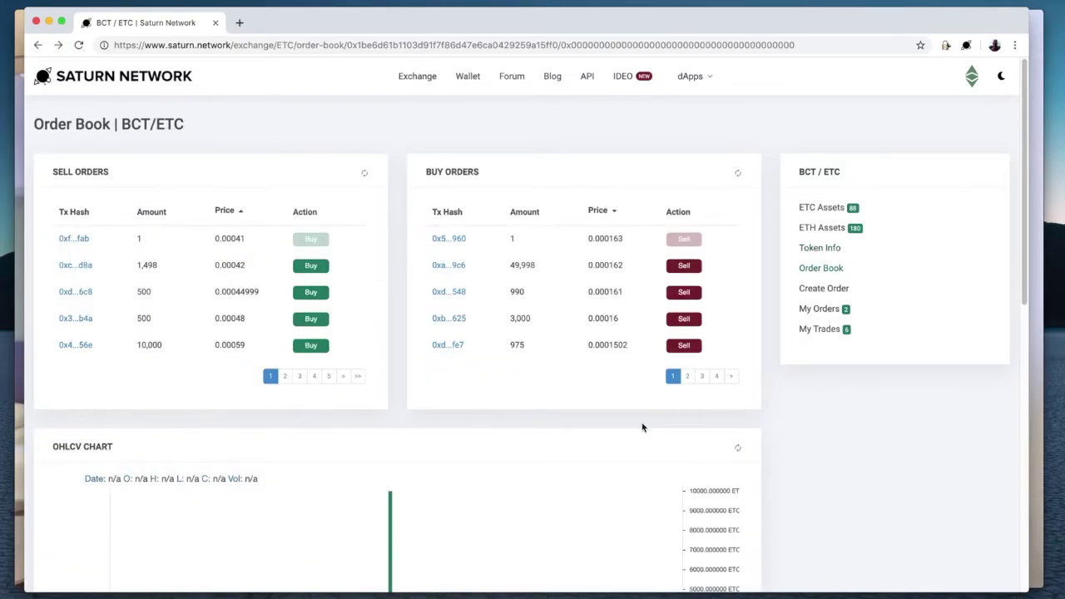
- Look over the SATURN/ETC order book, then return to the ETC Assets list
click(818, 209)
scroll(323, 493, down, 3)
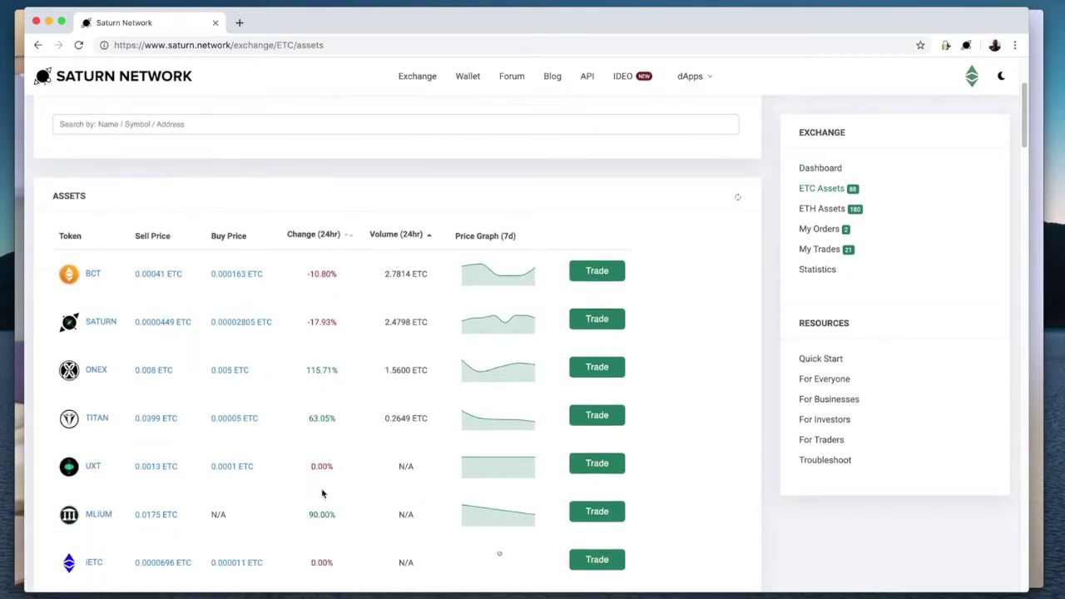
scroll(323, 493, down, 1)
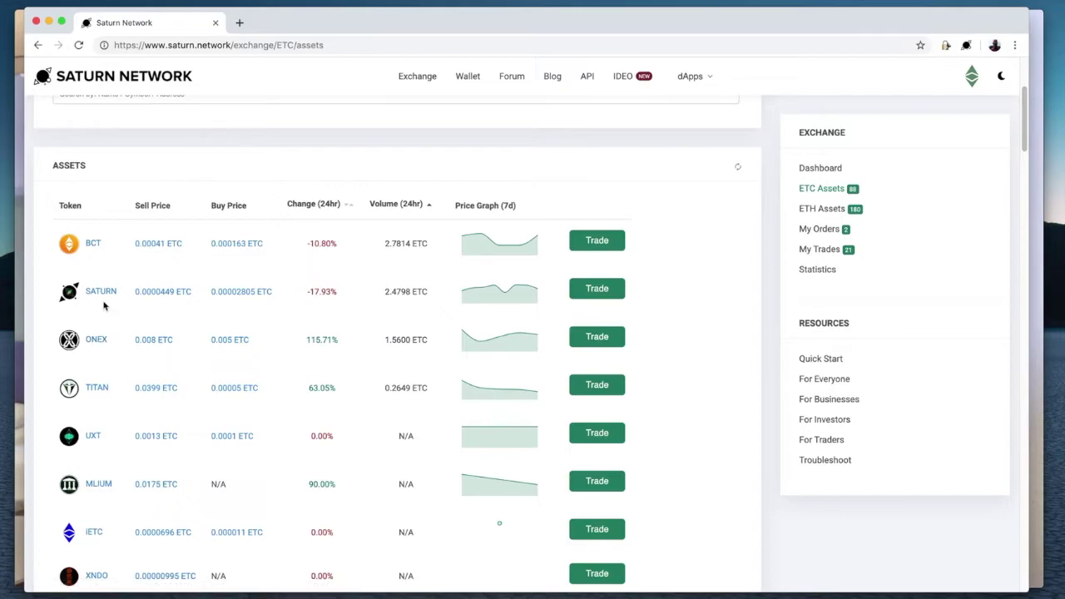
click(101, 293)
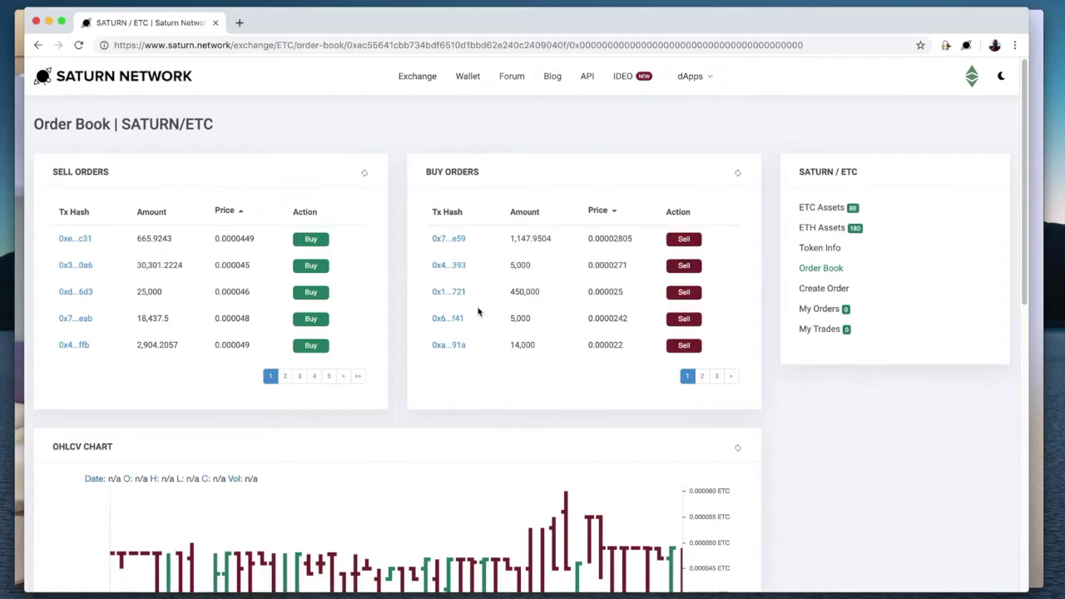
click(38, 44)
- Open ONEX's token info and its project website in a new tab
scroll(231, 207, down, 4)
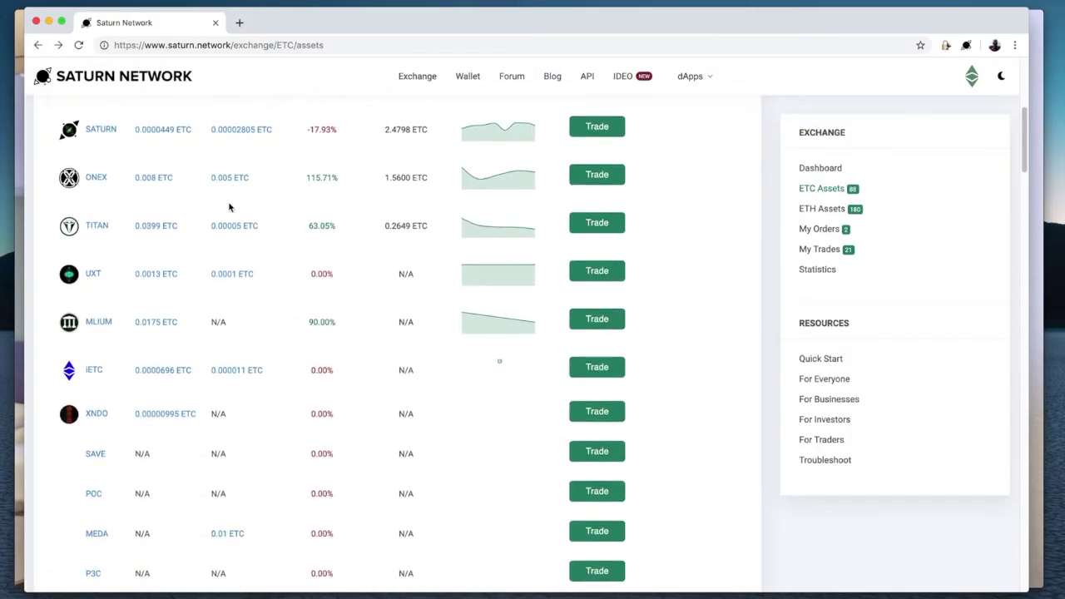
click(97, 179)
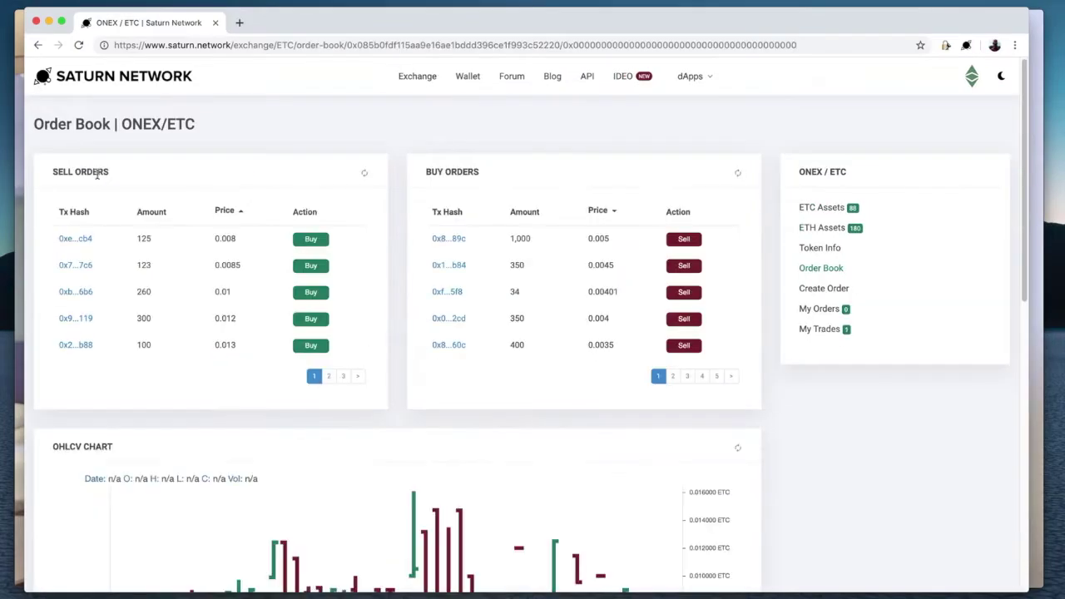
click(822, 247)
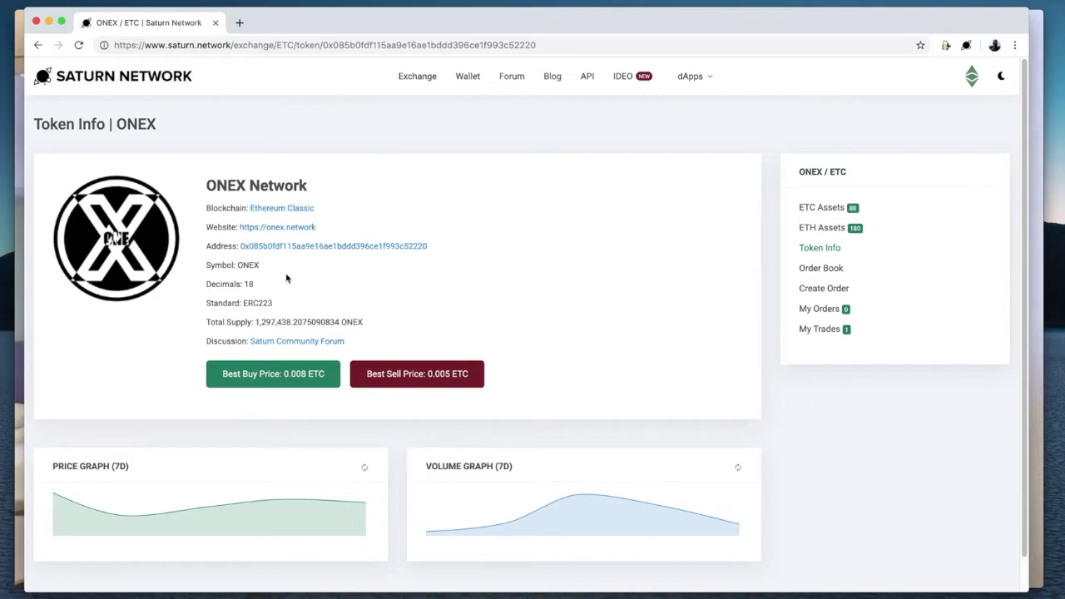
click(281, 227)
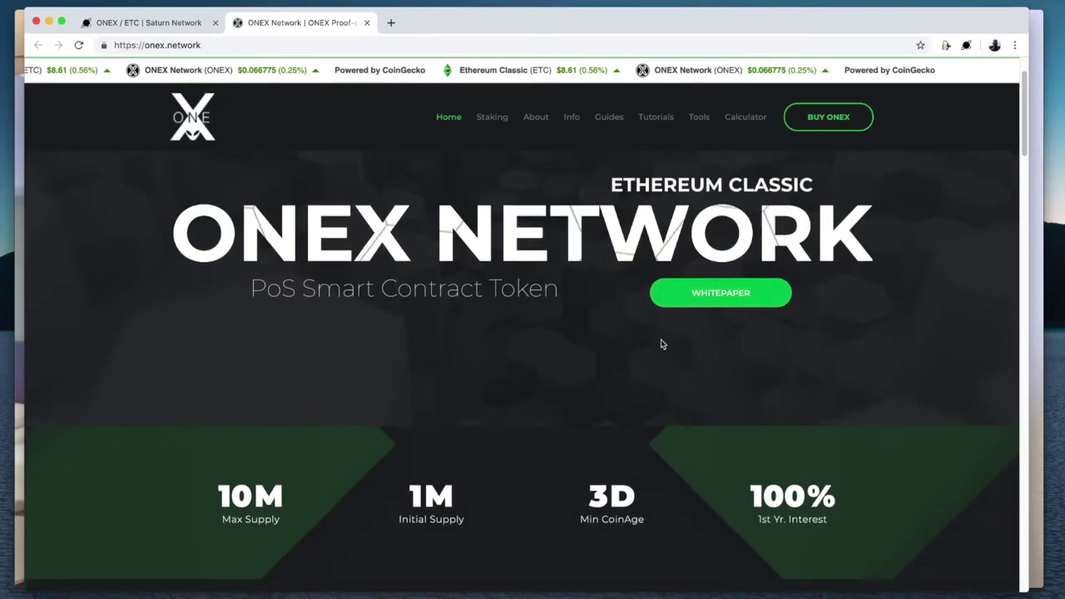
scroll(661, 344, down, 1)
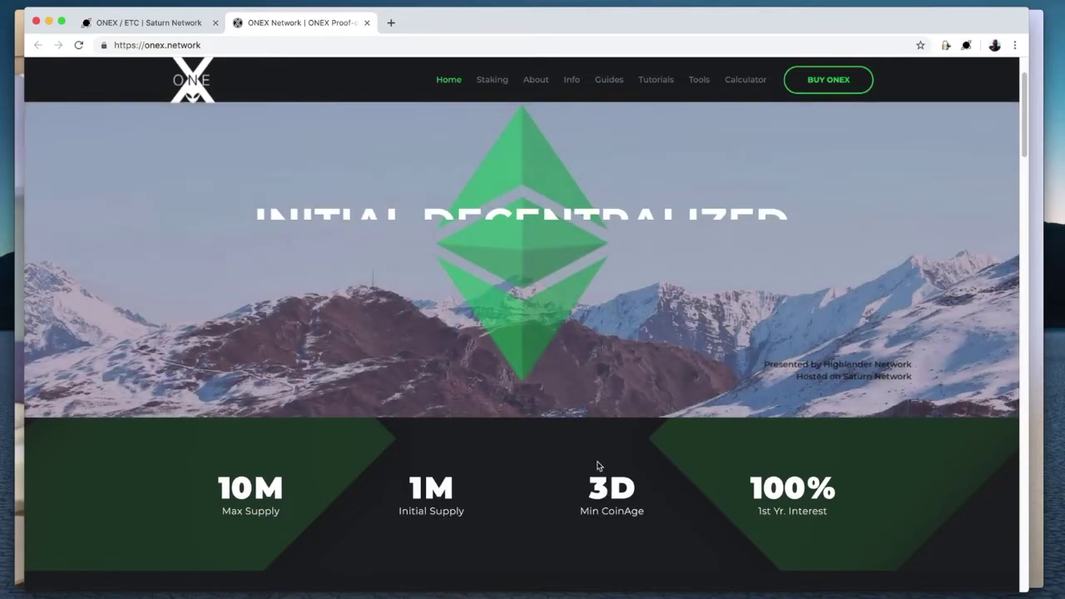
click(366, 23)
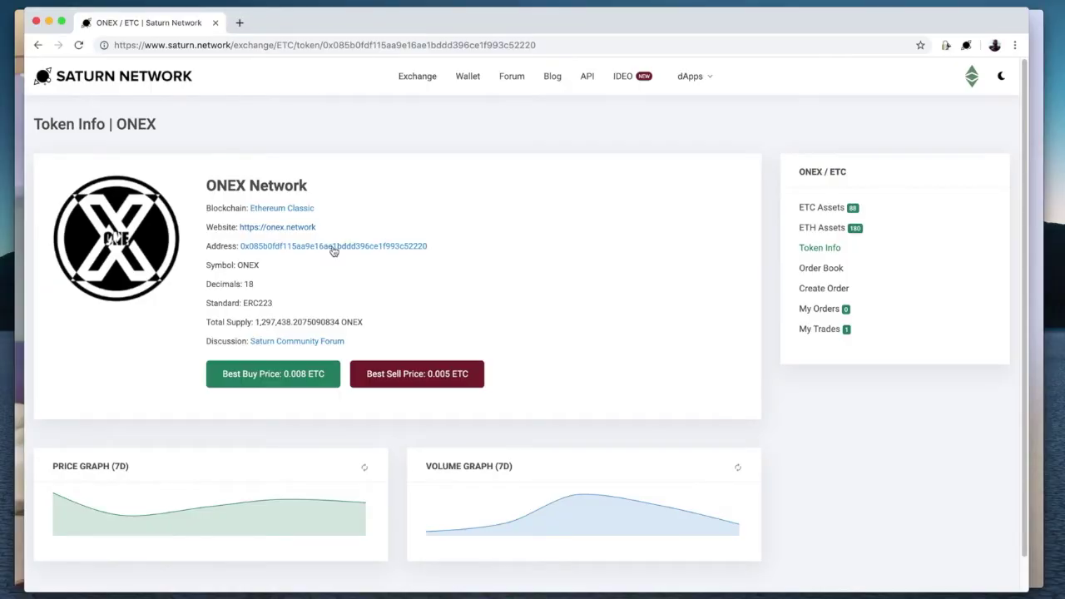
- Review the ONEX/ETC trade history, then open the TITAN/ETC order book from ETC Assets
click(37, 46)
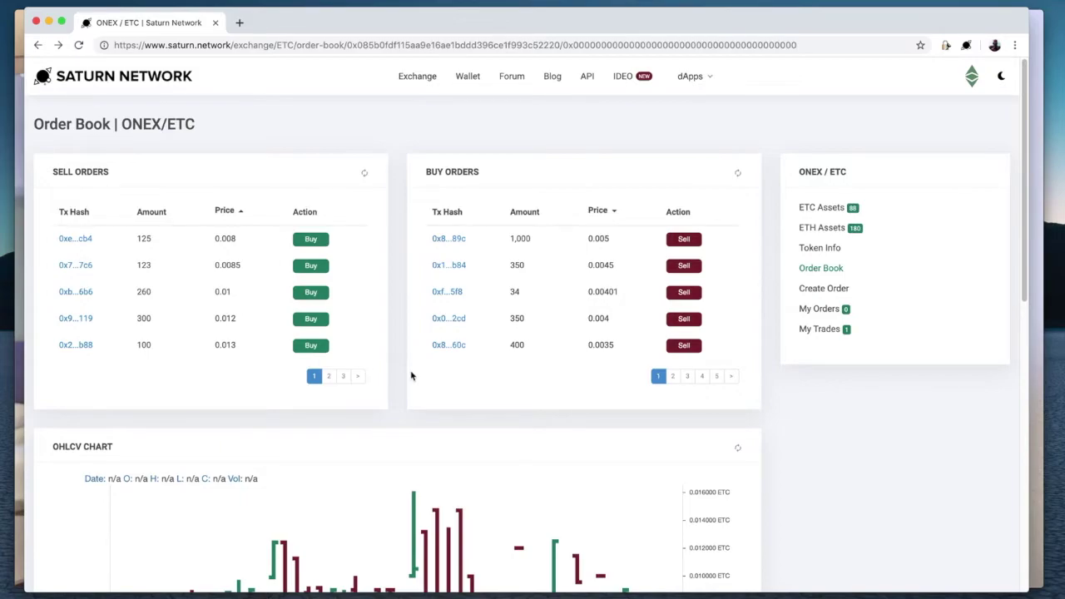
scroll(411, 376, down, 5)
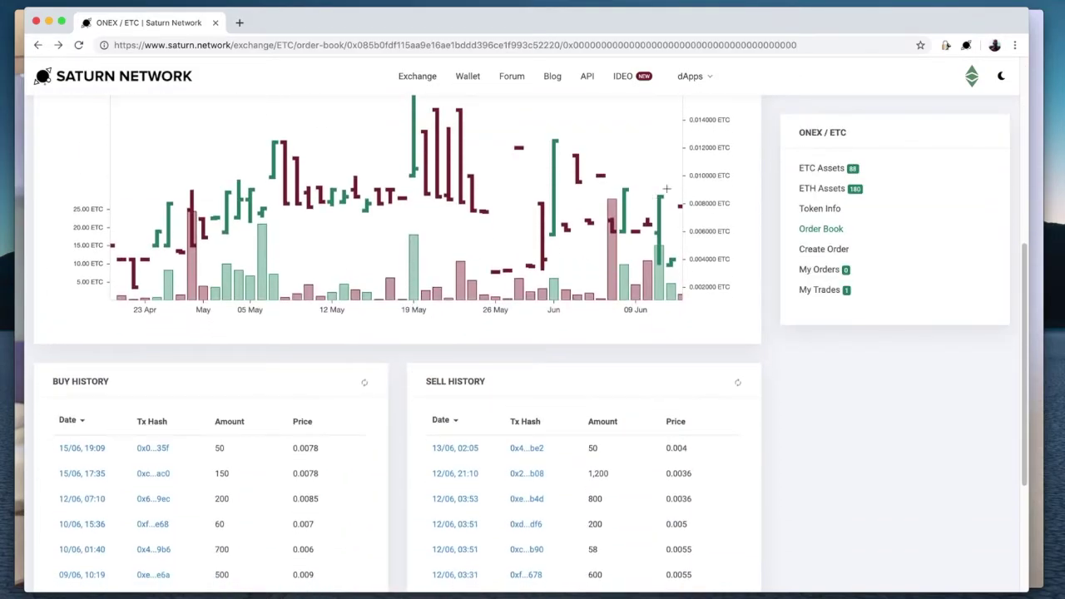
click(807, 168)
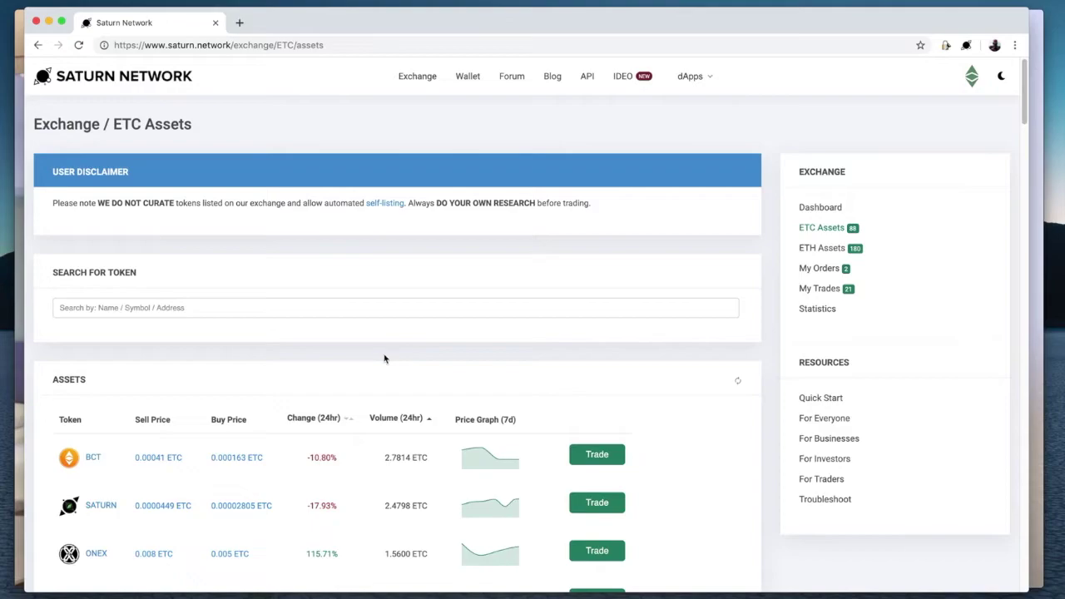
scroll(386, 359, down, 4)
scroll(384, 360, down, 2)
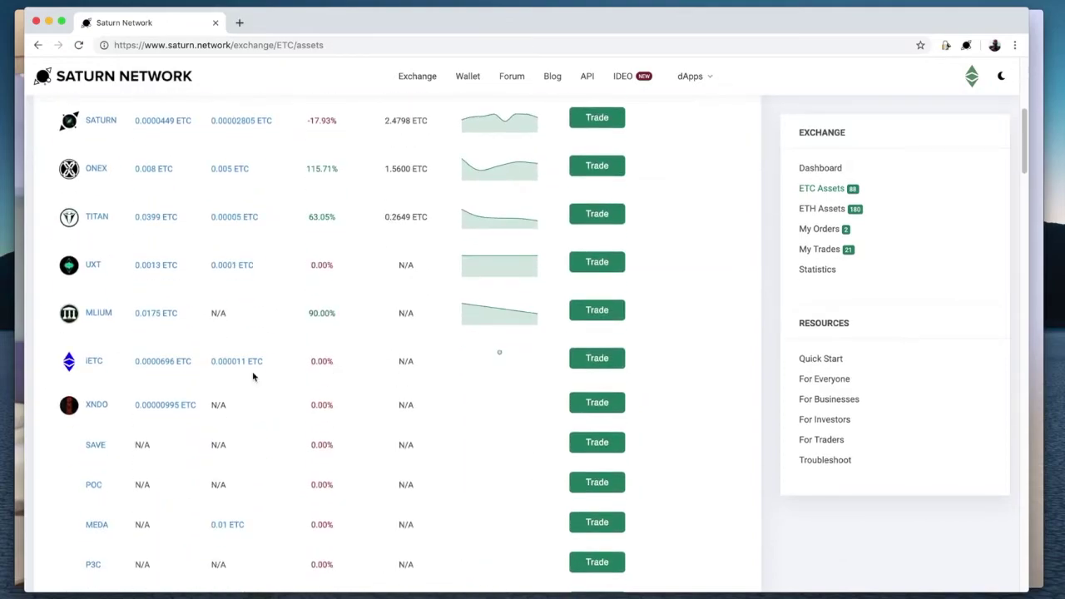
click(97, 217)
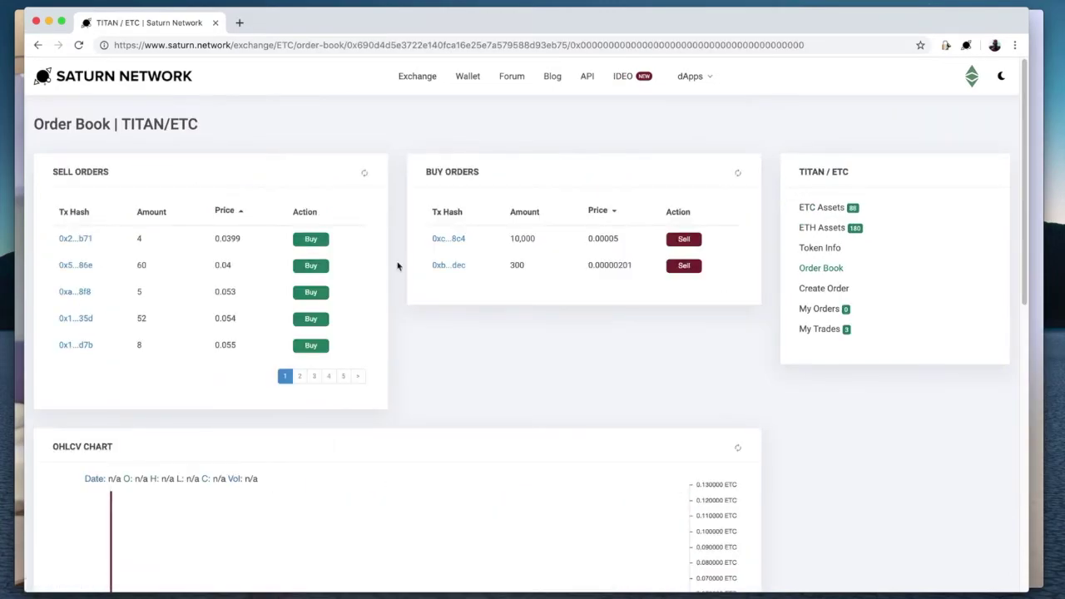
- Check TITAN's token info, close the BitUnits Club tab, and return to ETC Assets
click(824, 247)
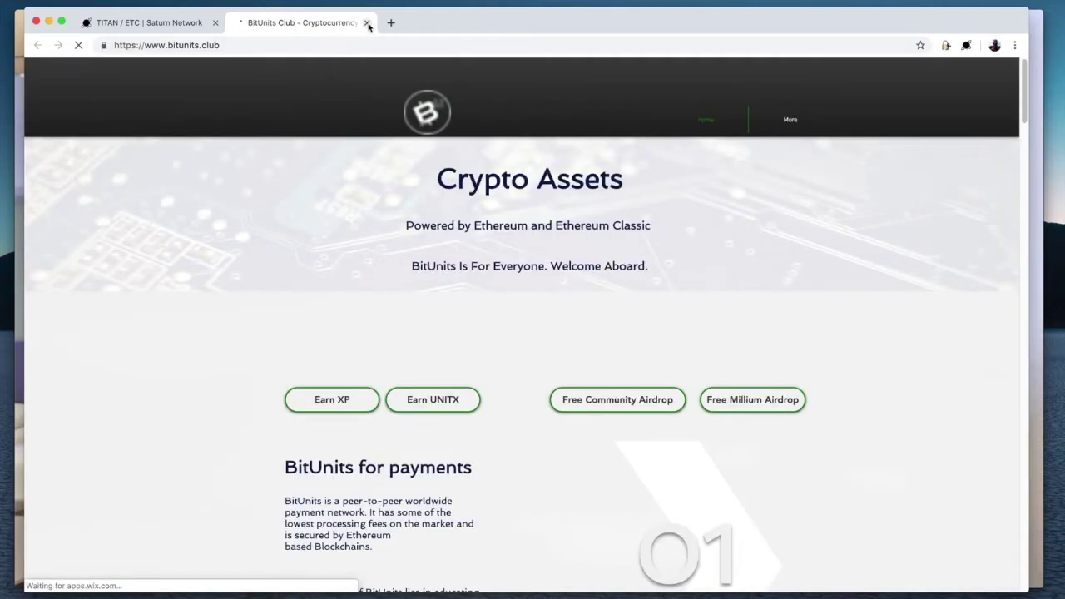
click(367, 23)
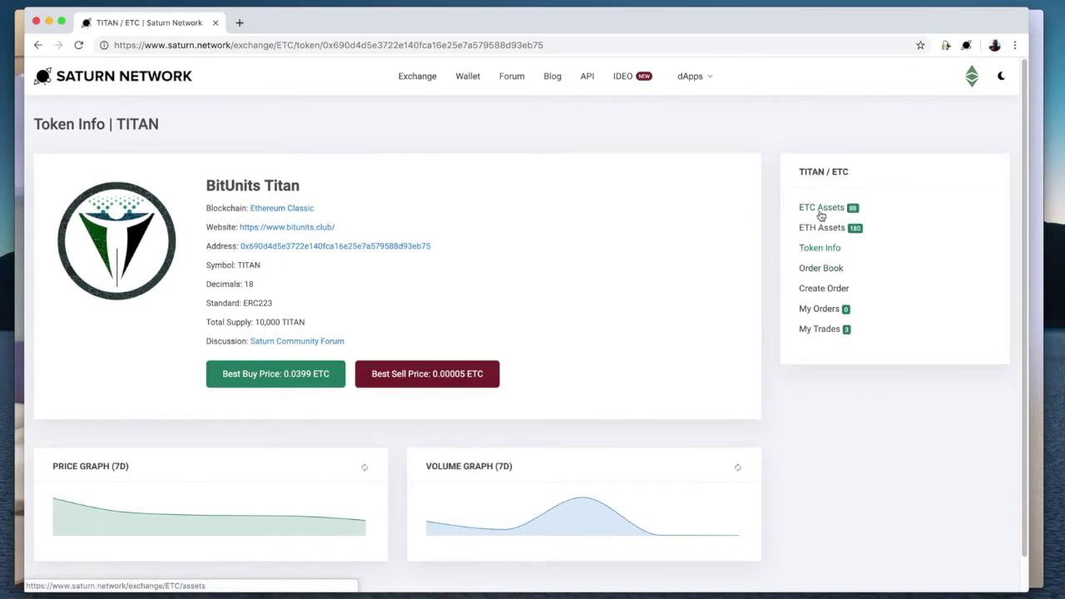
click(821, 209)
scroll(678, 312, down, 5)
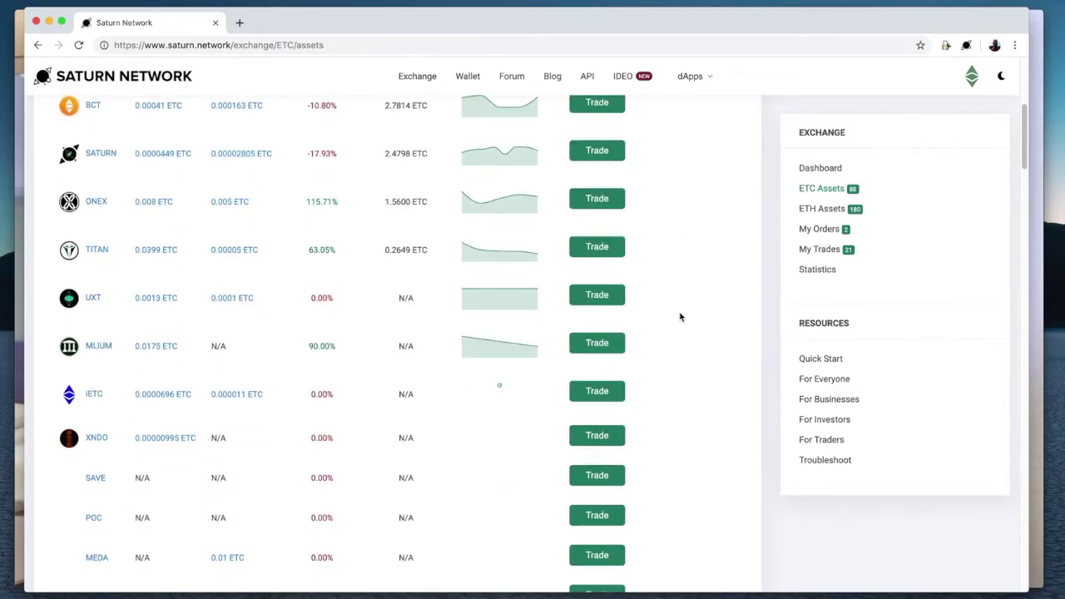
scroll(294, 381, down, 8)
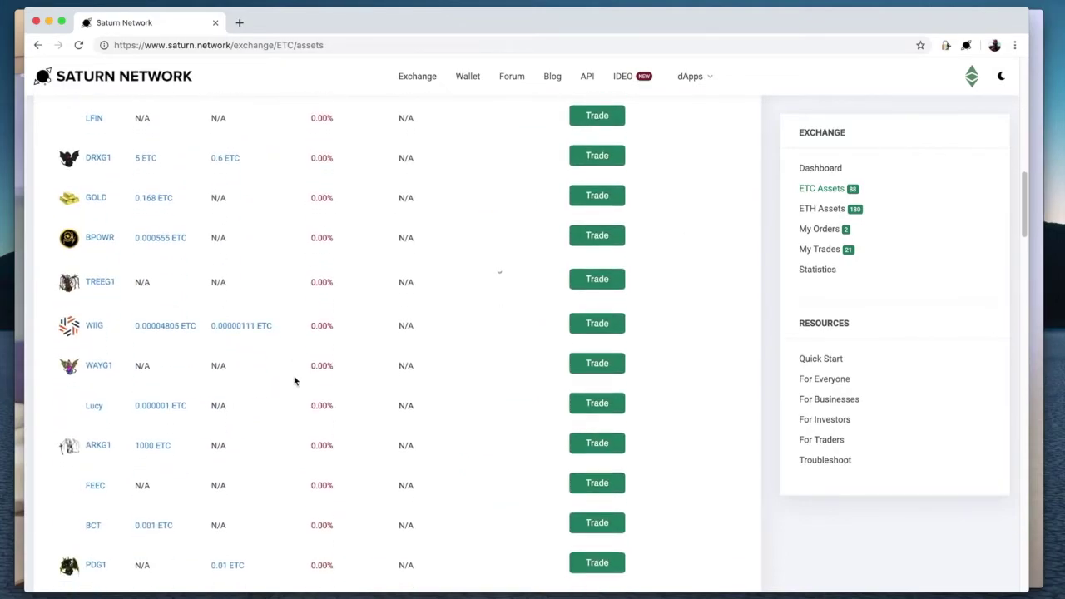
scroll(293, 381, down, 7)
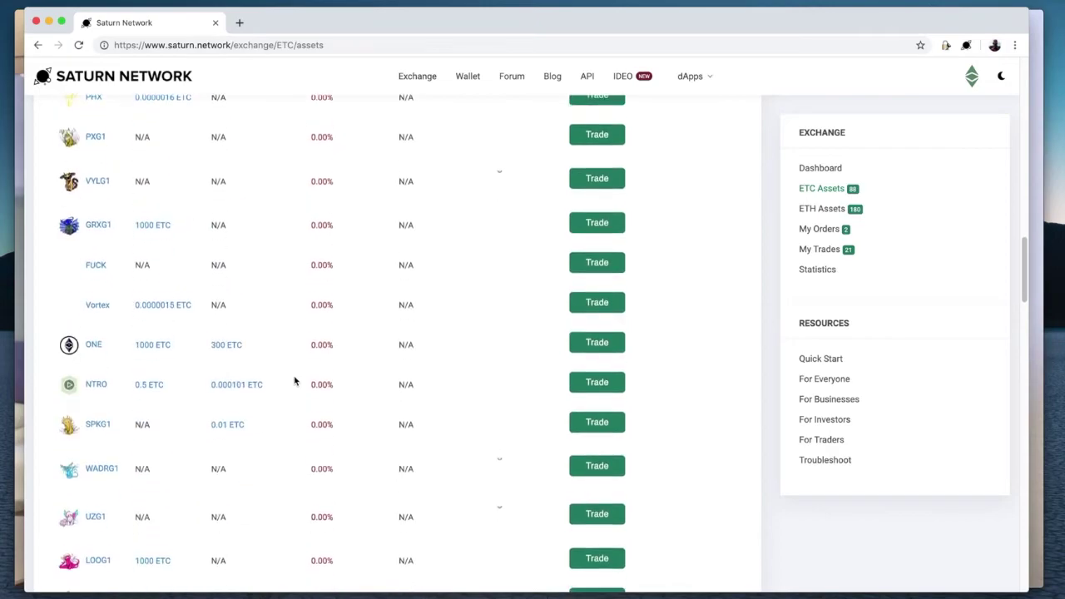
scroll(293, 381, down, 4)
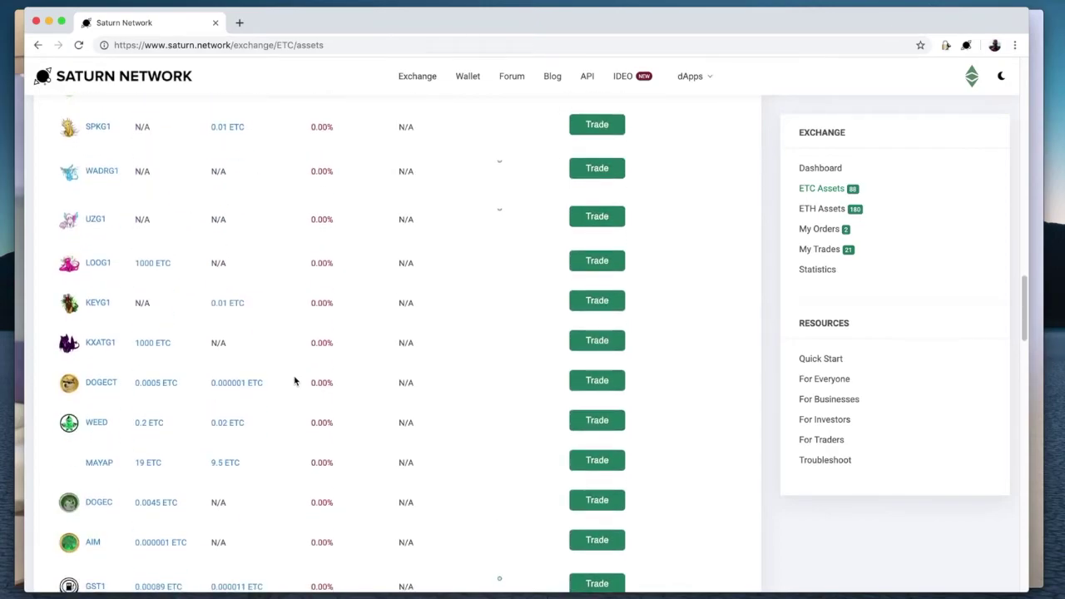
scroll(294, 381, down, 2)
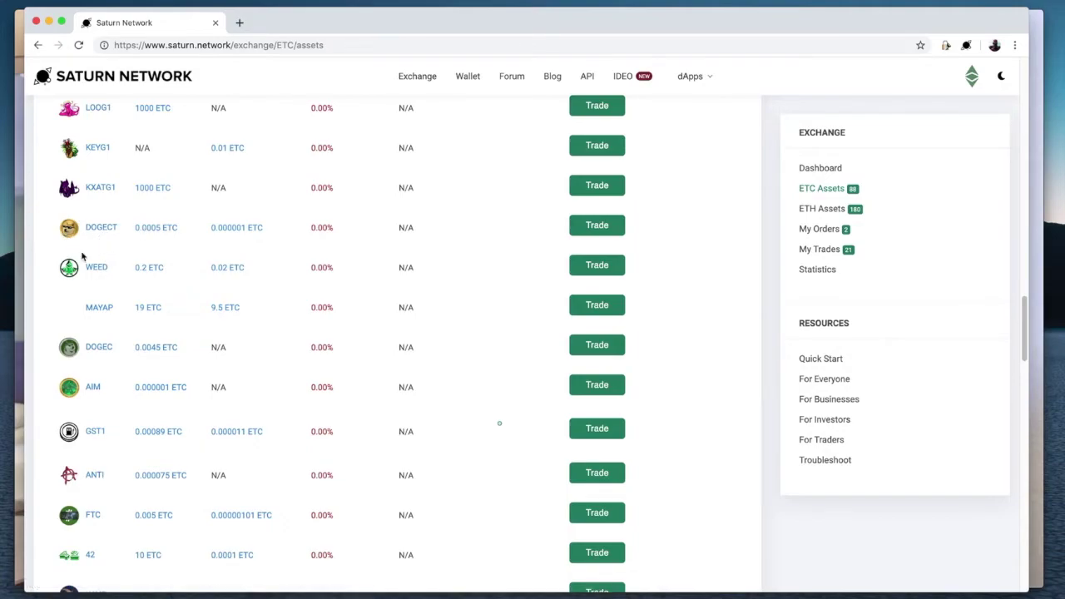
scroll(142, 284, down, 15)
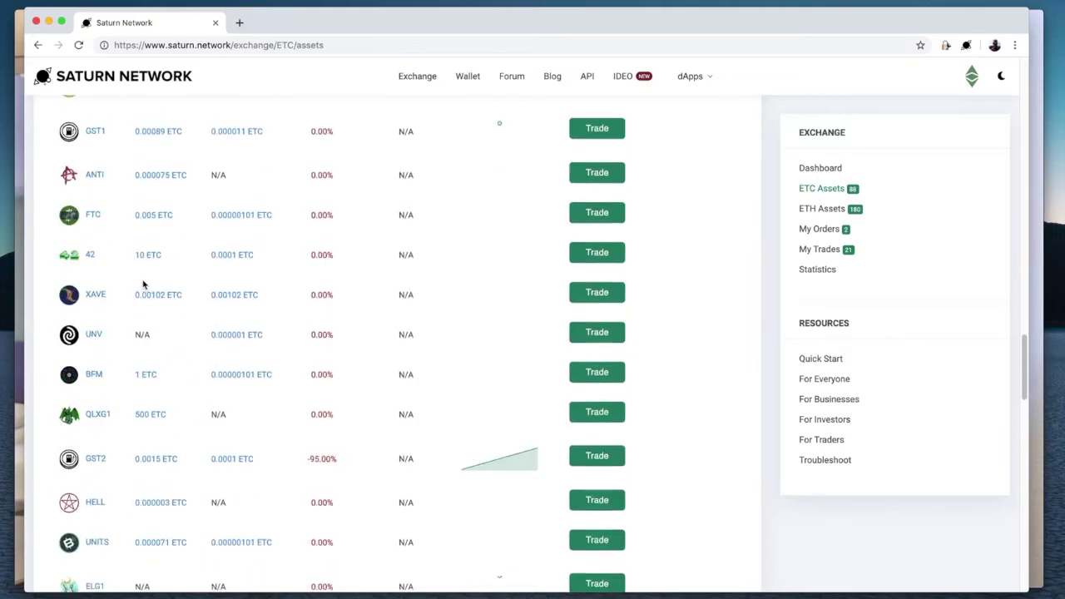
scroll(142, 284, down, 10)
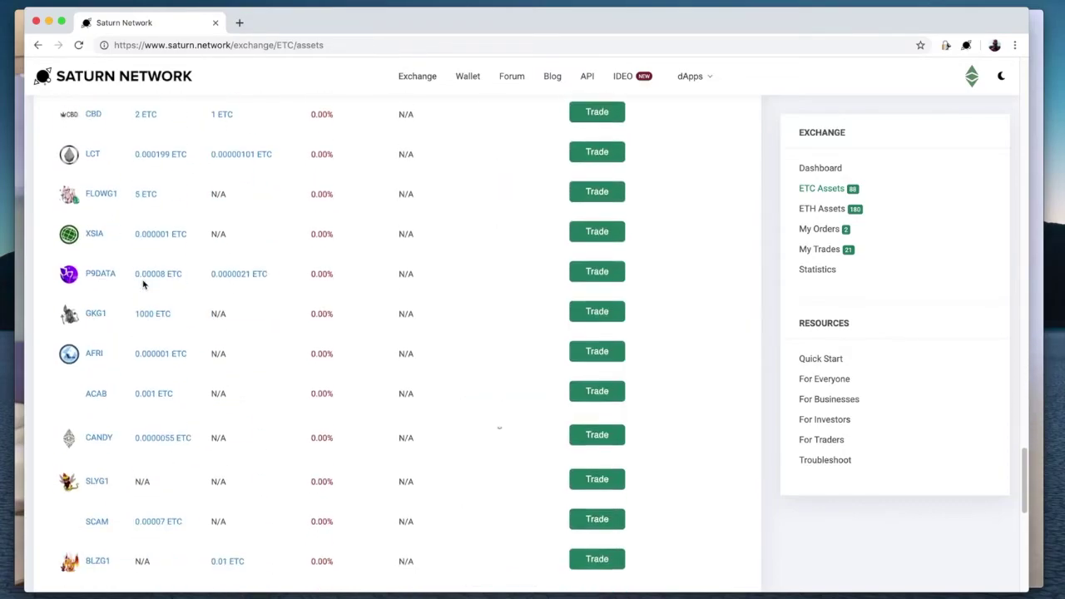
scroll(142, 284, up, 5)
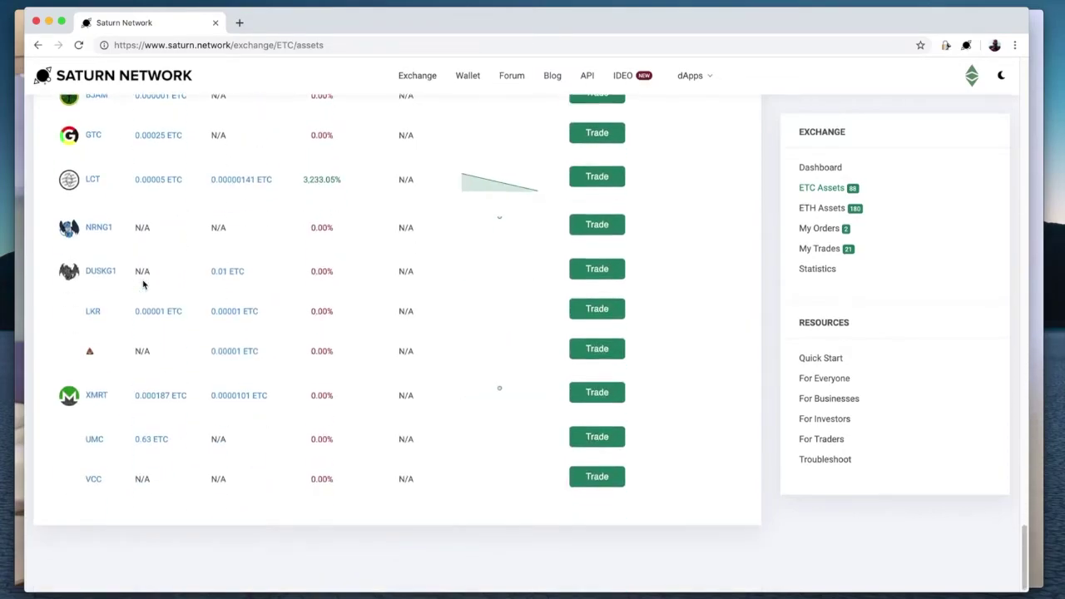
scroll(142, 285, up, 20)
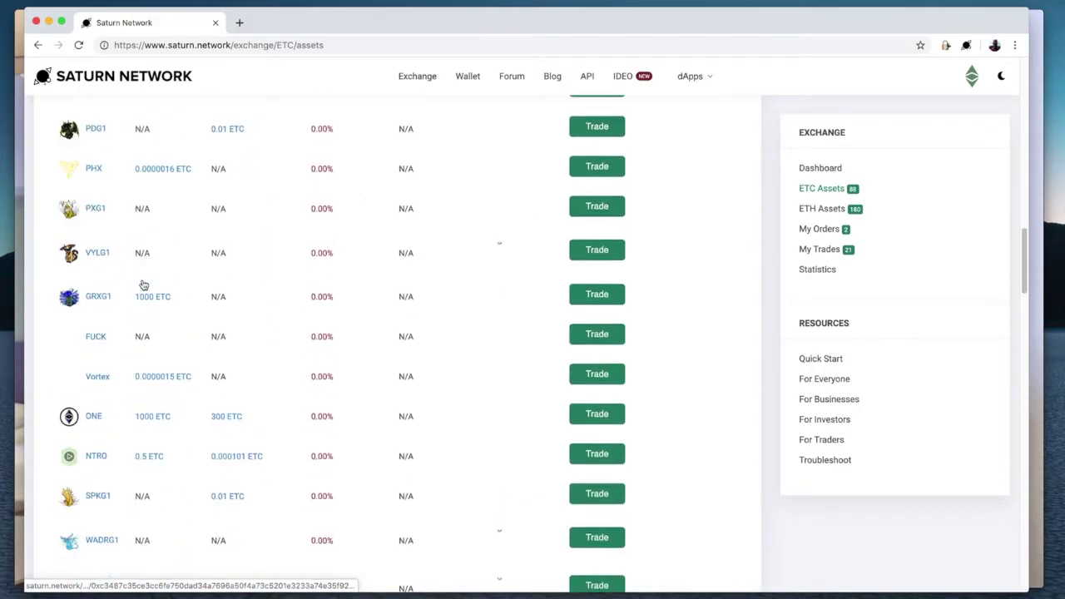
scroll(142, 280, up, 2)
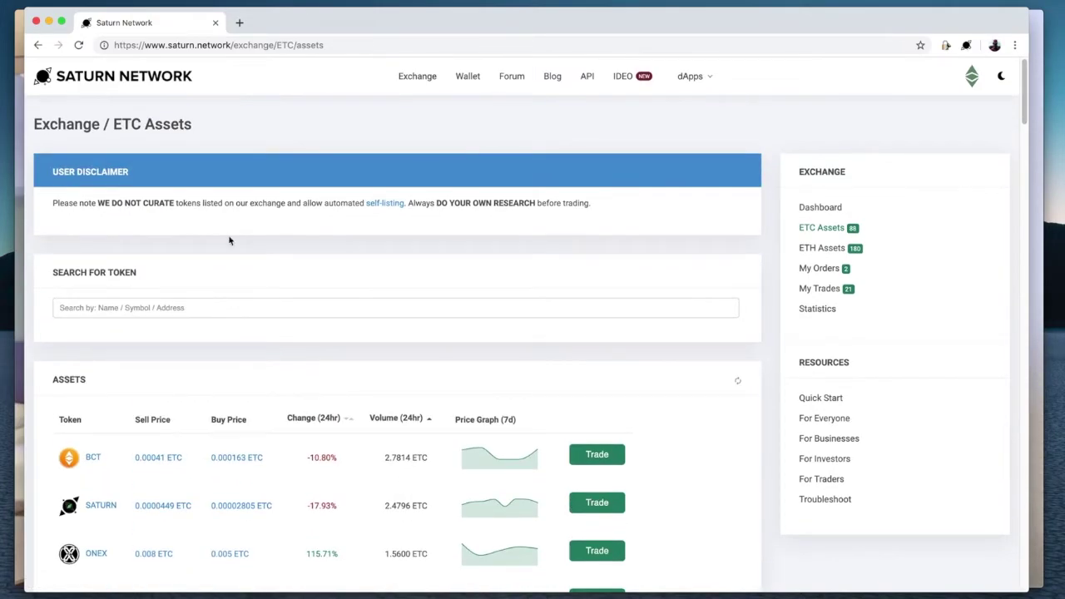
- List the ETH-traded tokens (SCUDO, AMIS, SATURN) and set Saturn Wallet to Ethereum Main Network
click(822, 250)
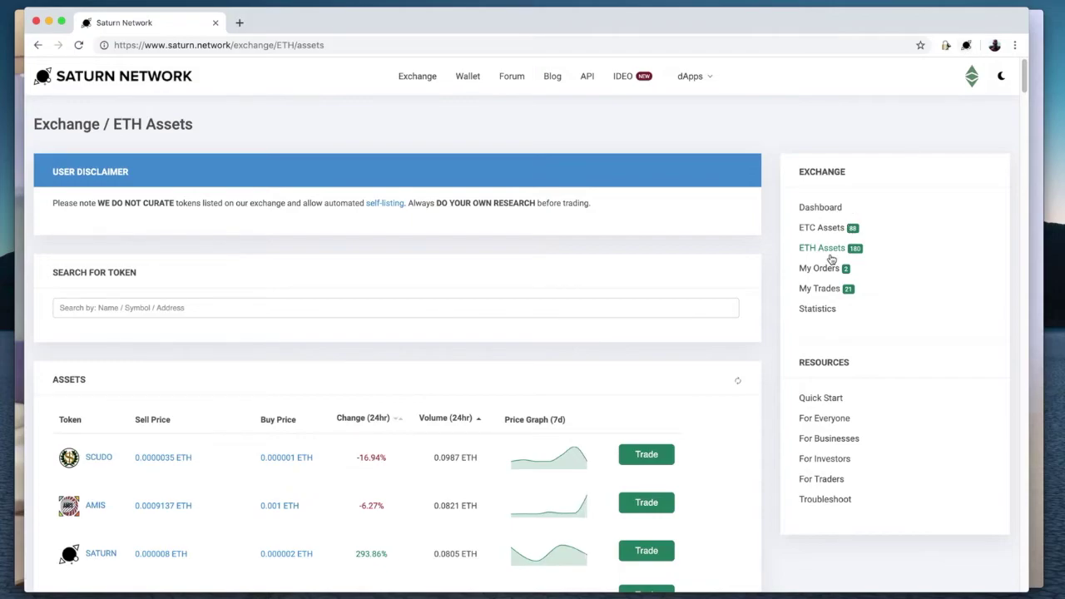
click(965, 46)
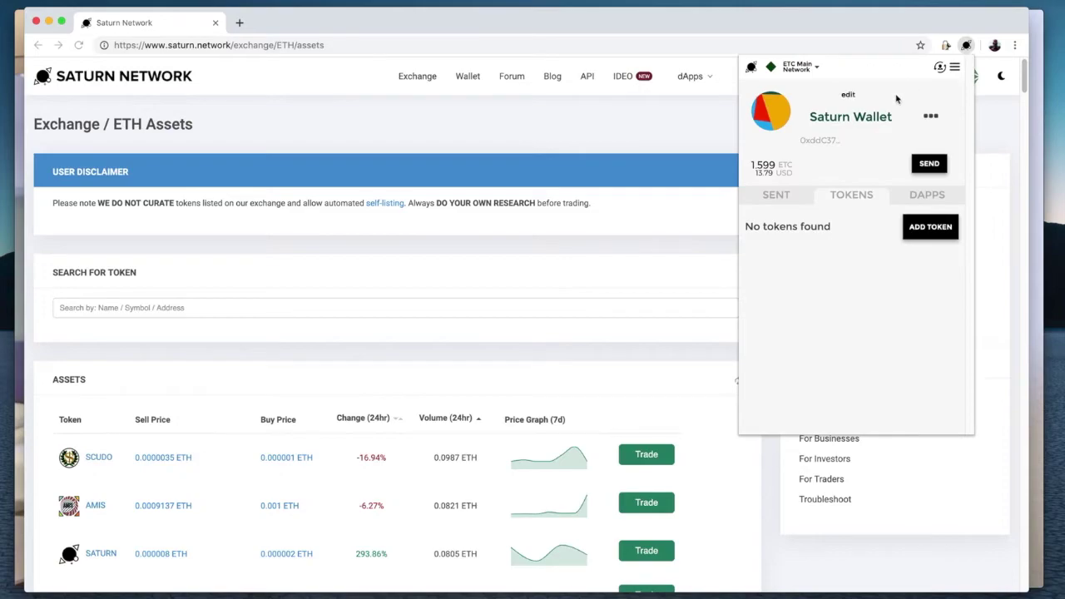
click(813, 69)
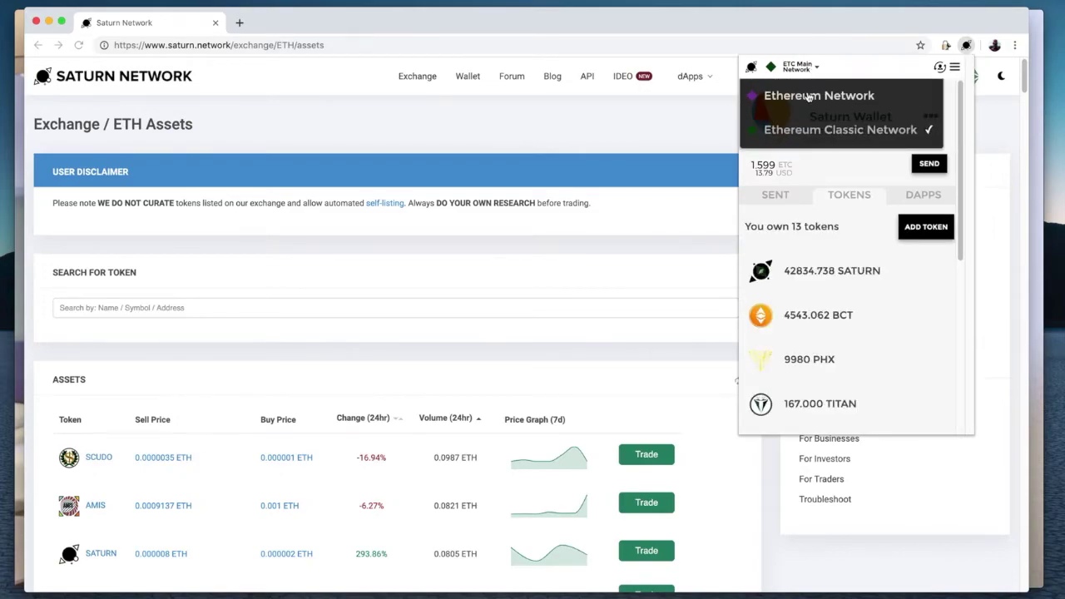
click(808, 97)
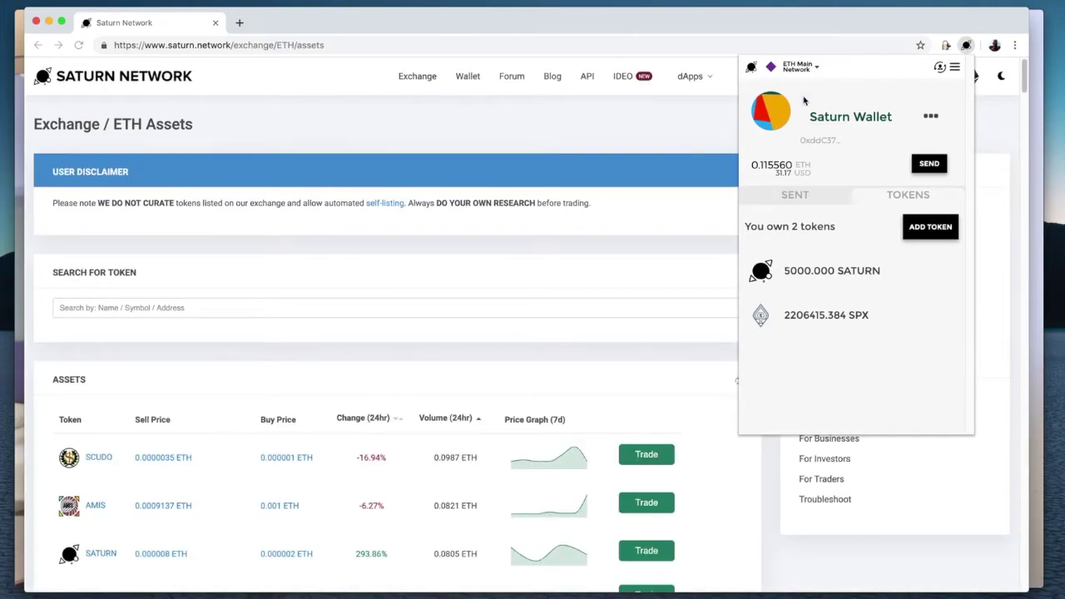
click(705, 114)
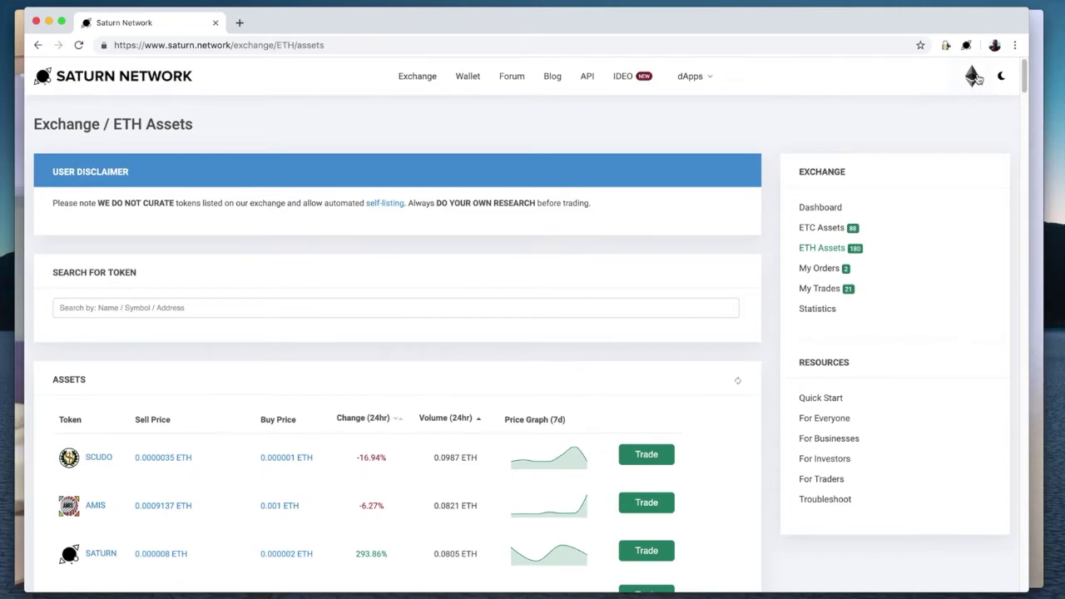
drag(106, 125, 209, 131)
click(266, 268)
scroll(266, 268, down, 5)
scroll(265, 476, down, 6)
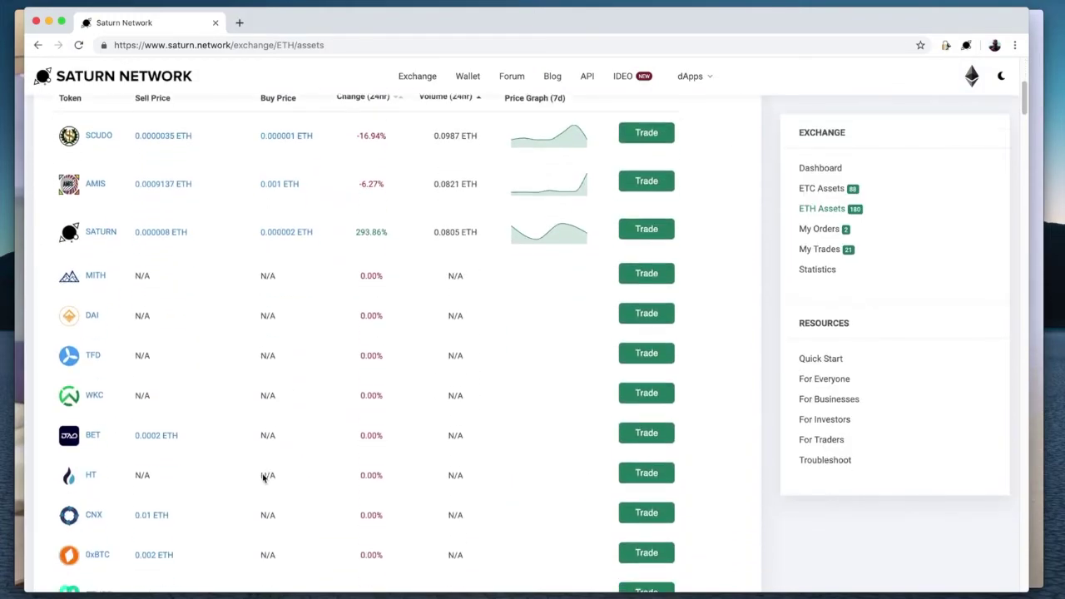
scroll(263, 477, up, 15)
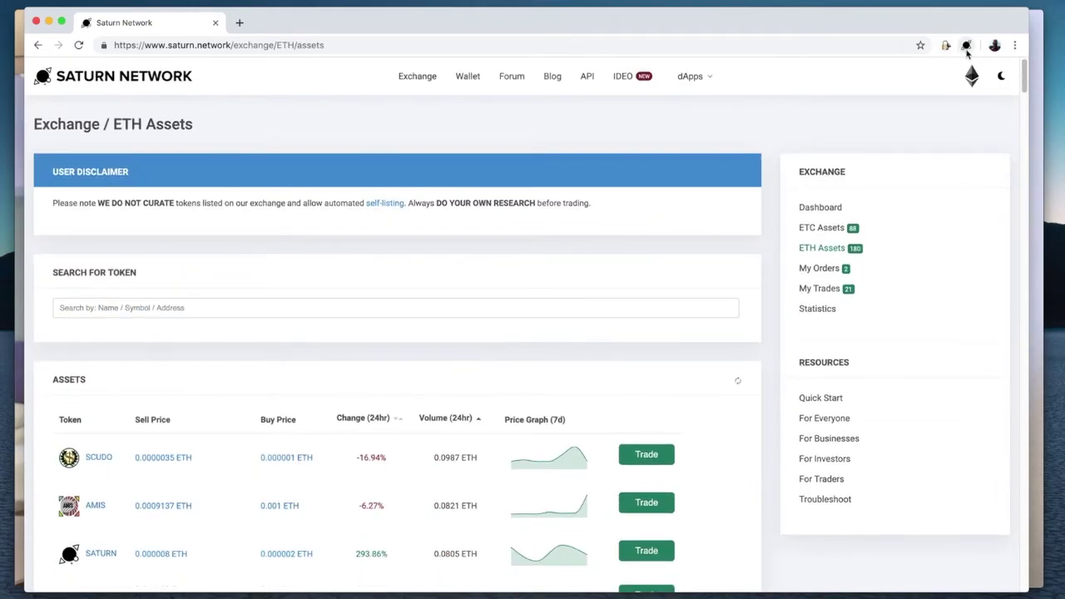
click(966, 46)
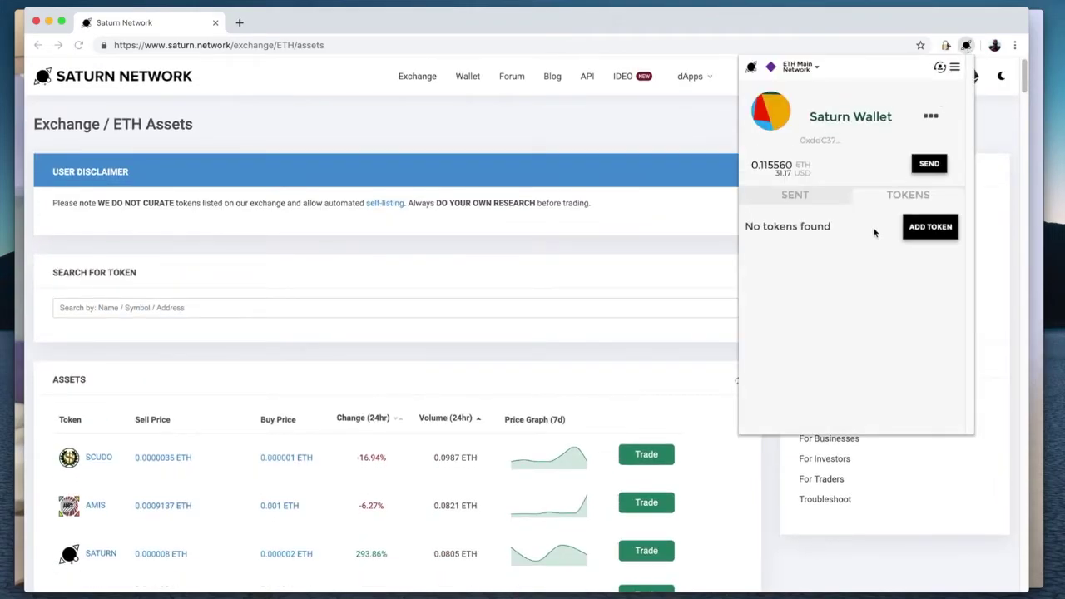
click(818, 199)
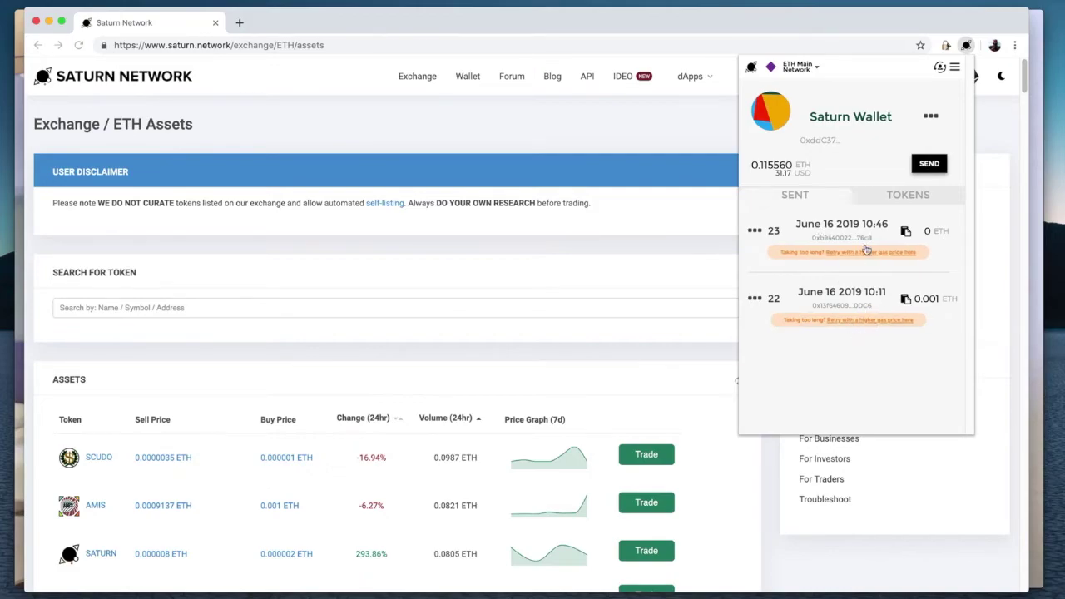
click(899, 194)
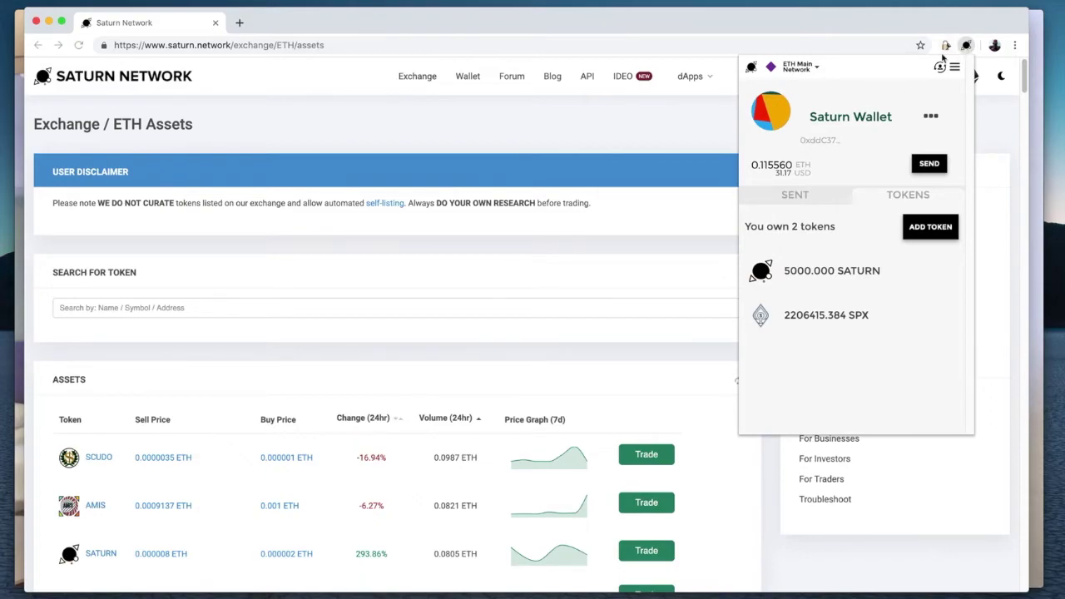
click(596, 215)
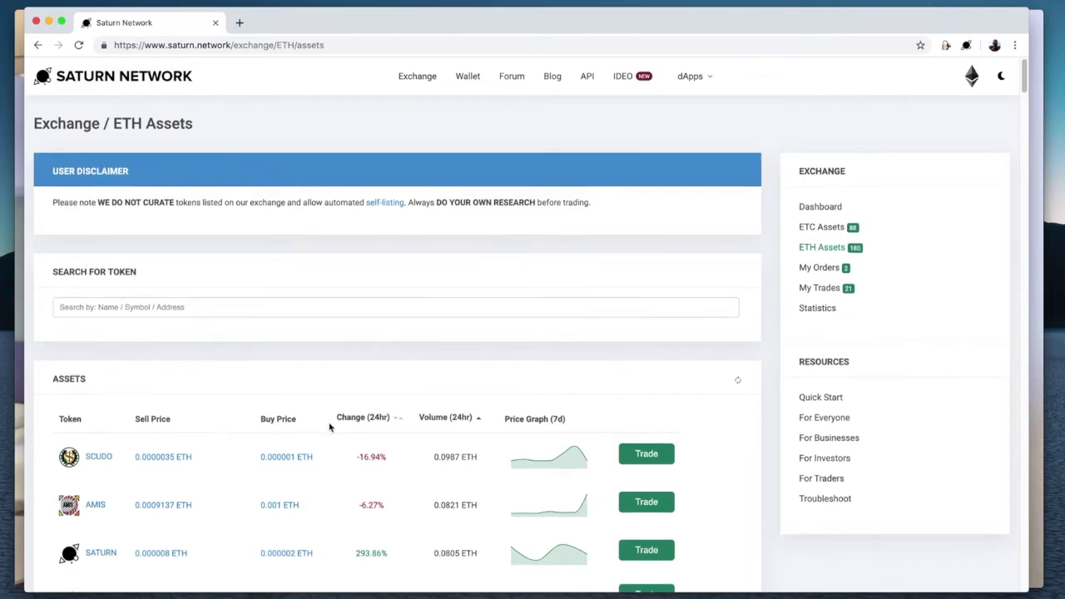
scroll(329, 427, down, 10)
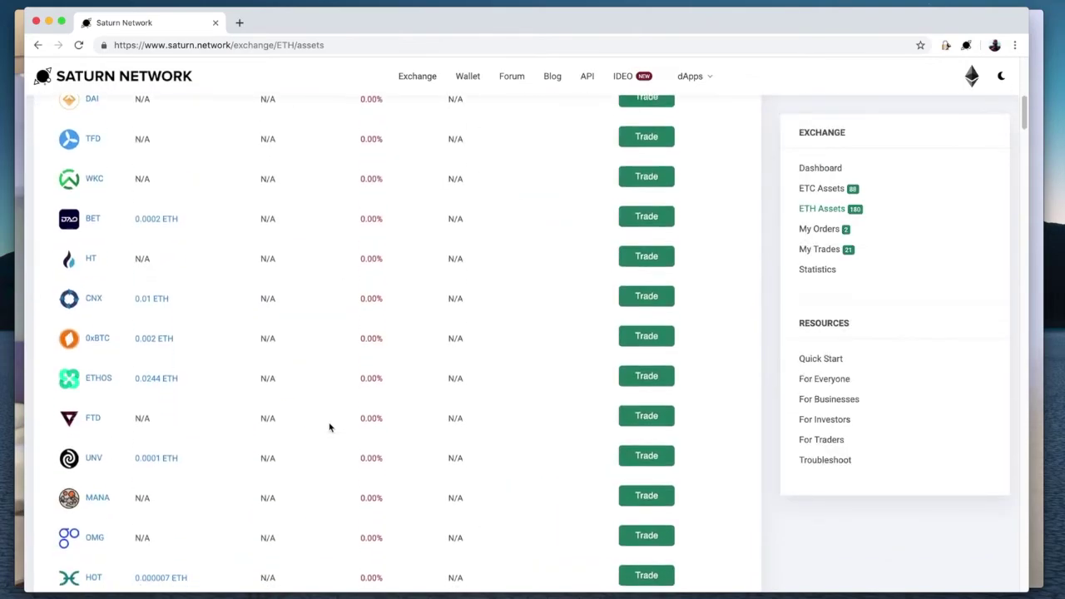
scroll(329, 426, up, 10)
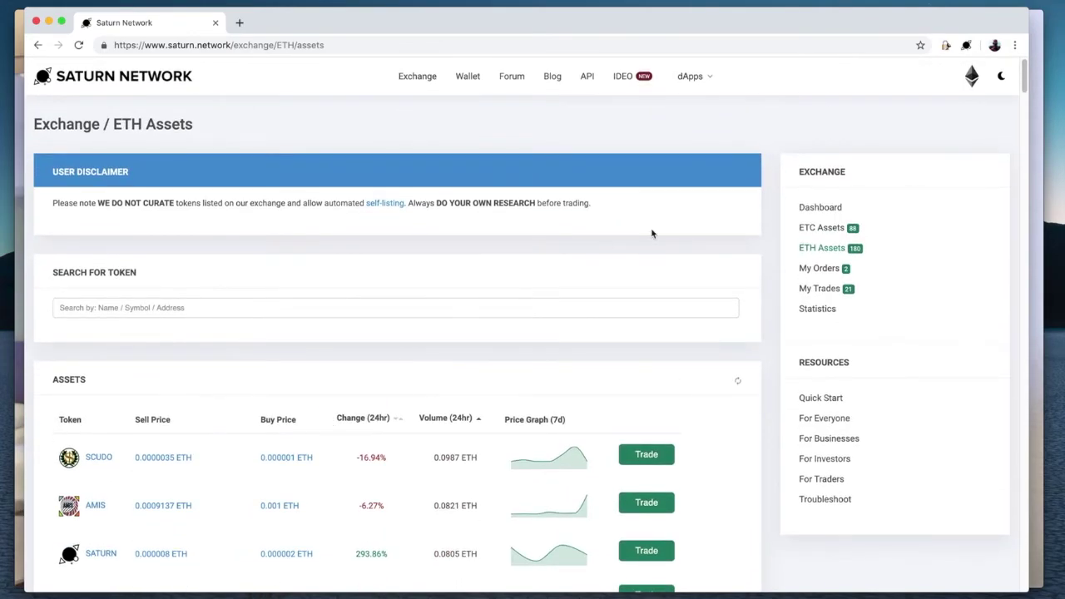
click(964, 47)
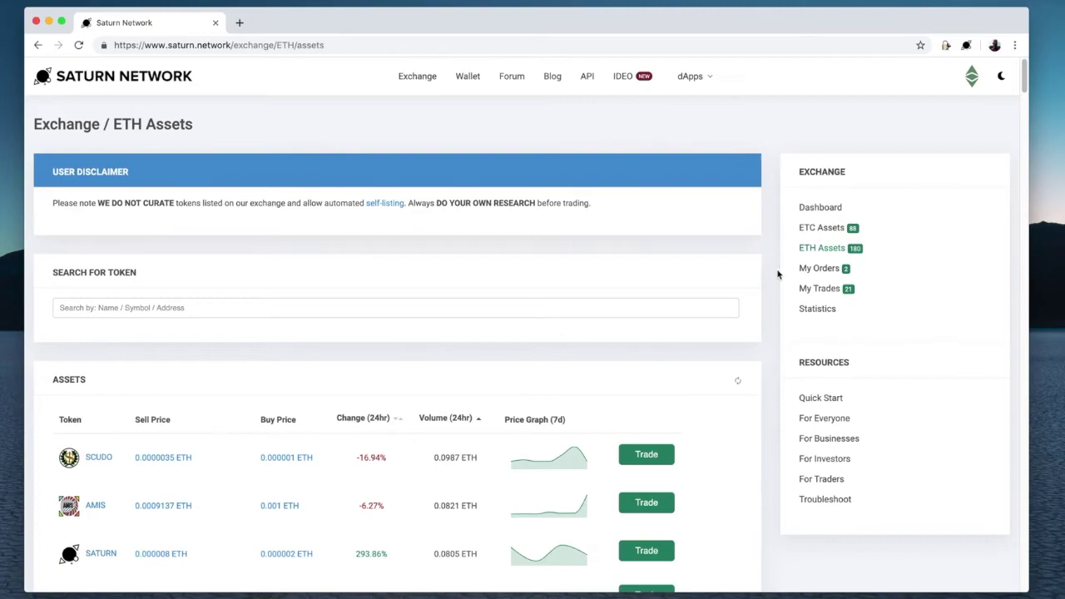
- Cancel the 1 BCT buy at 0.000163 ETC from My Orders, submitting with gas price 1
click(826, 275)
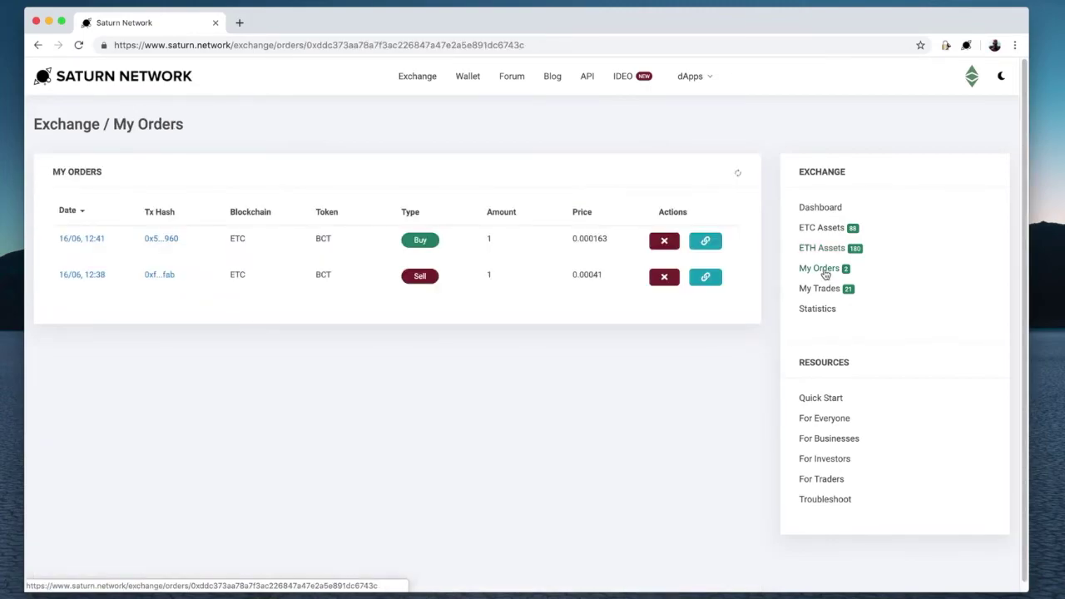
click(666, 241)
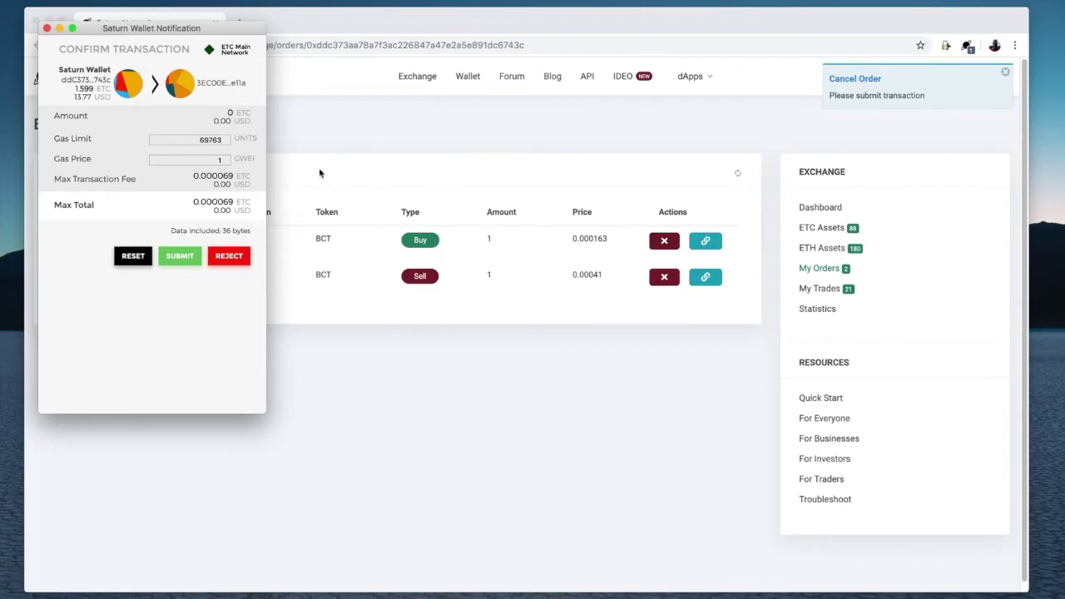
click(218, 159)
key(BackSpace)
text(1)
click(184, 260)
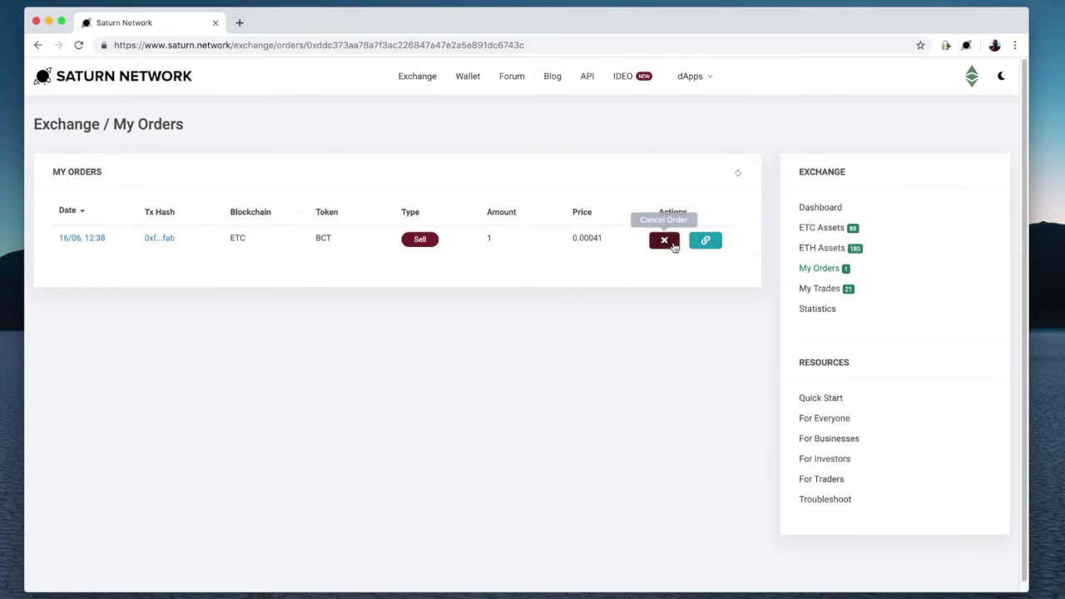
- Cancel the 1 BCT sell at 0.00041 ETC via Saturn Wallet, then go to the dashboard
click(672, 244)
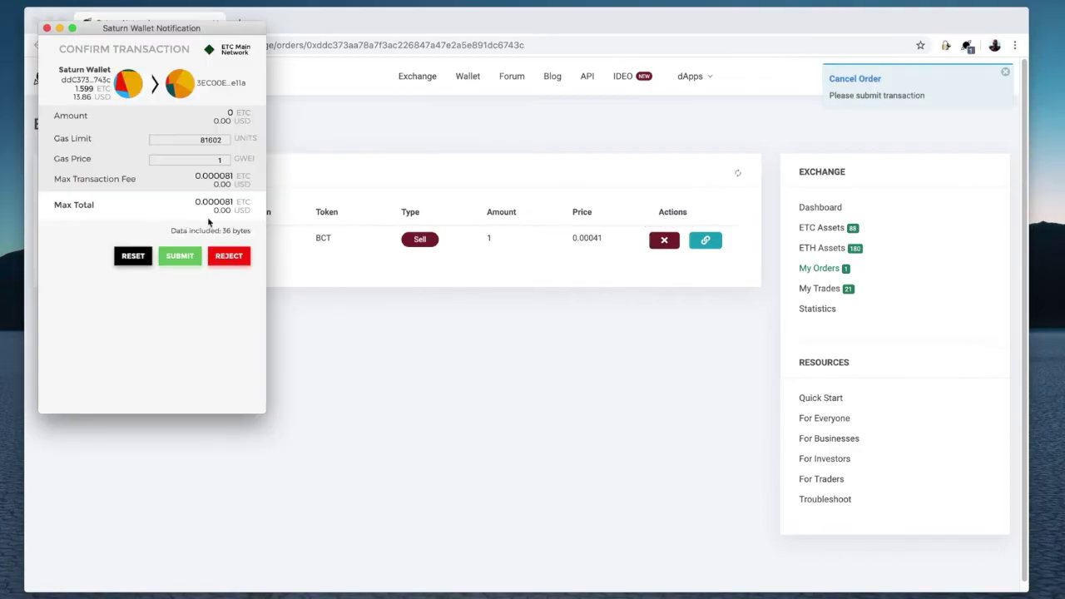
click(182, 259)
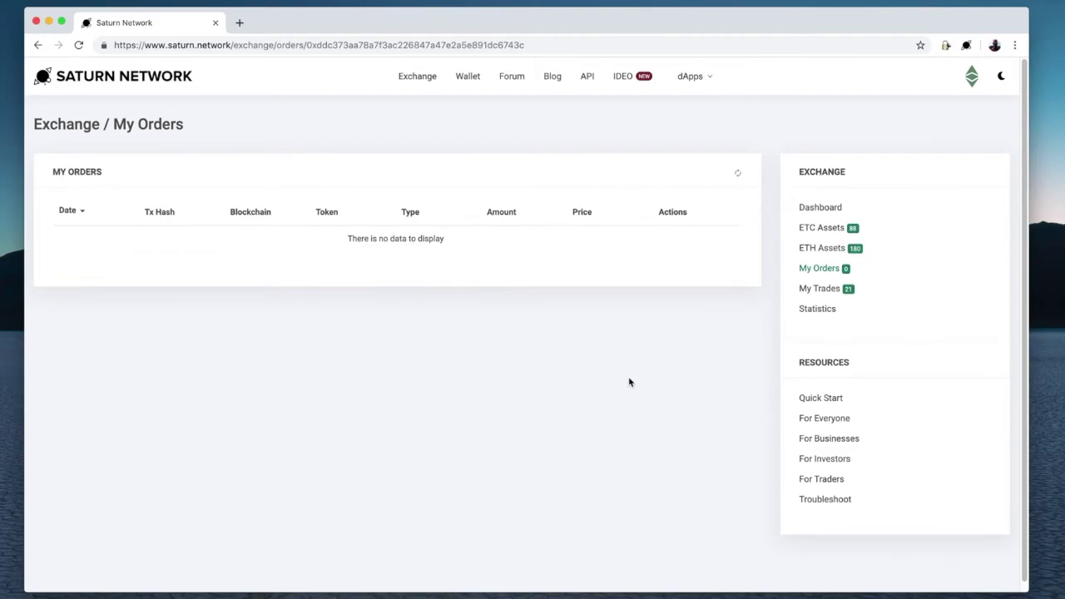
click(820, 213)
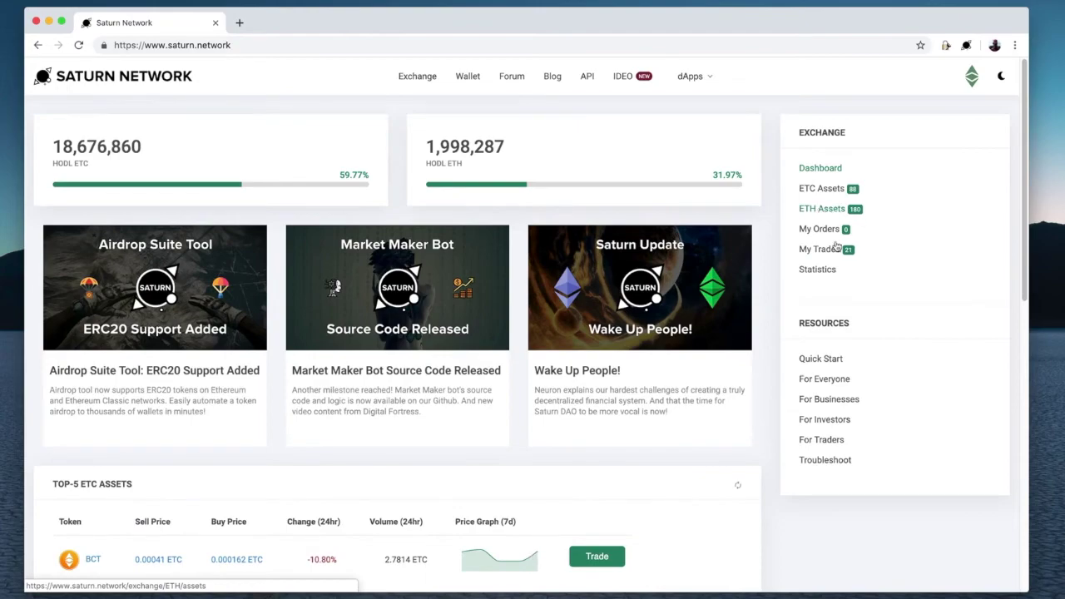
- Check the empty open orders, review My Trades with the 16/06 BCT trades, then return to Dashboard
click(822, 230)
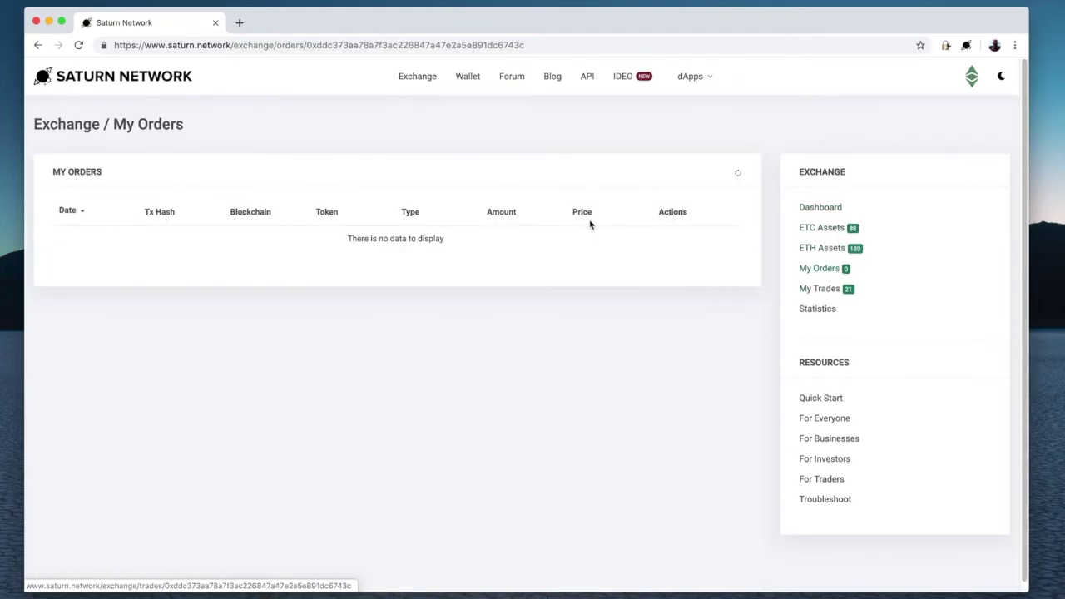
click(815, 291)
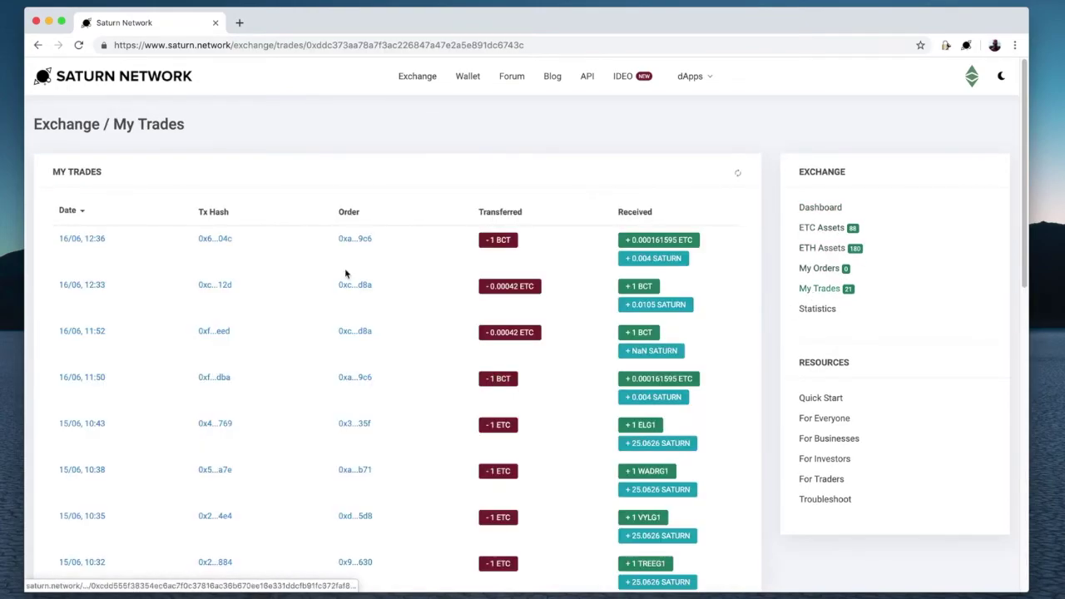
click(814, 215)
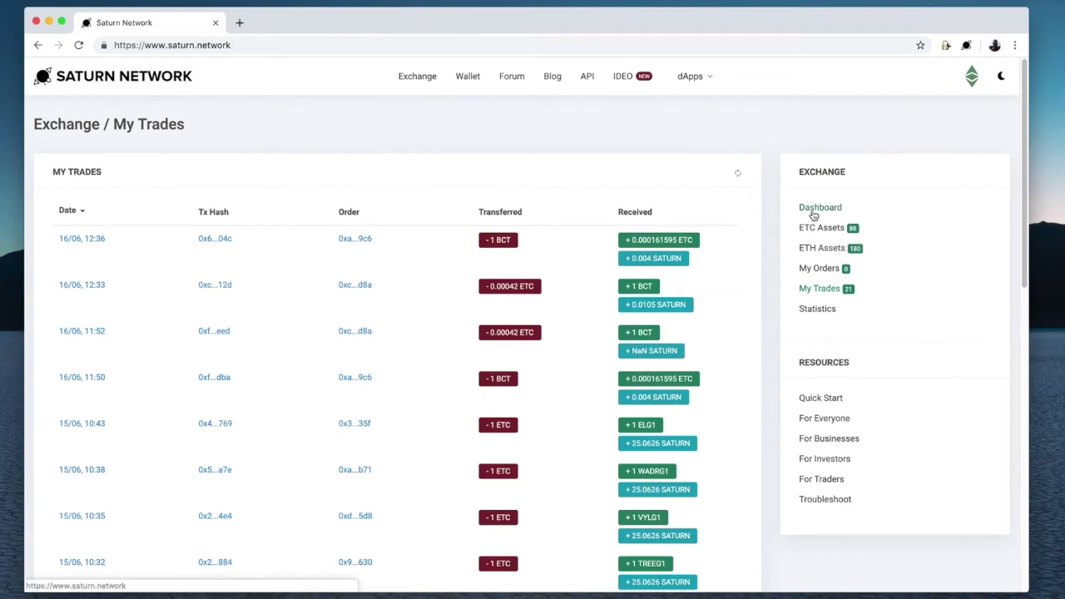